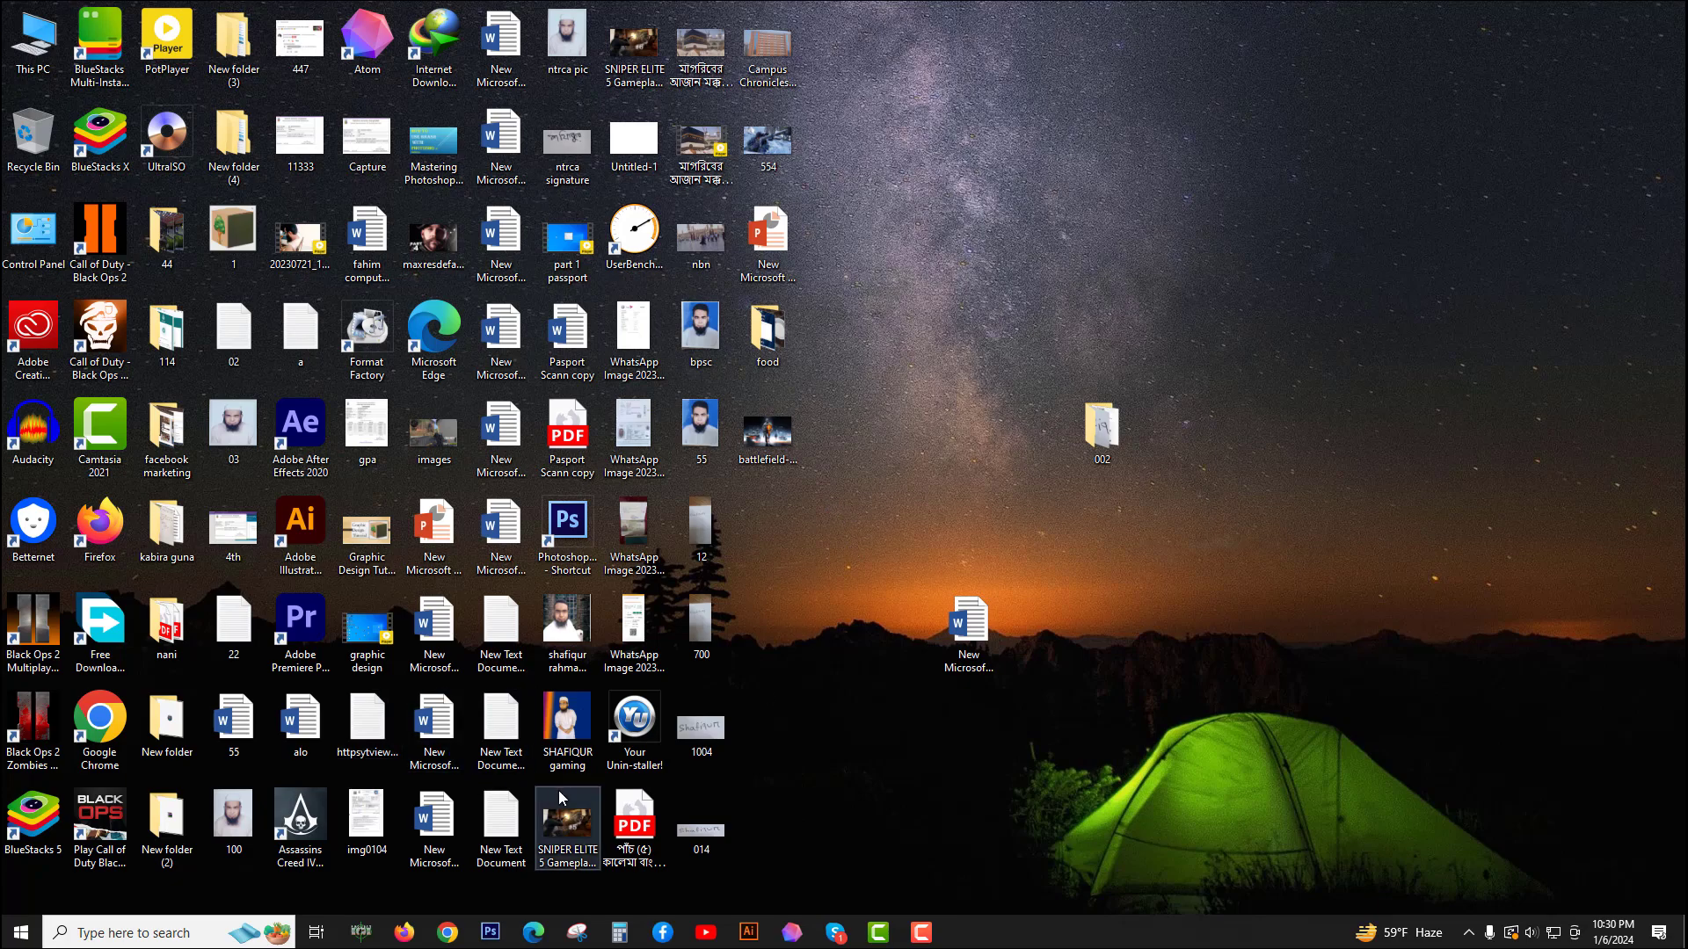
Step: Launch Photoshop, open the photo 55.JPG, then close it again
{"action": "left_click", "coordinate": [490, 933]}
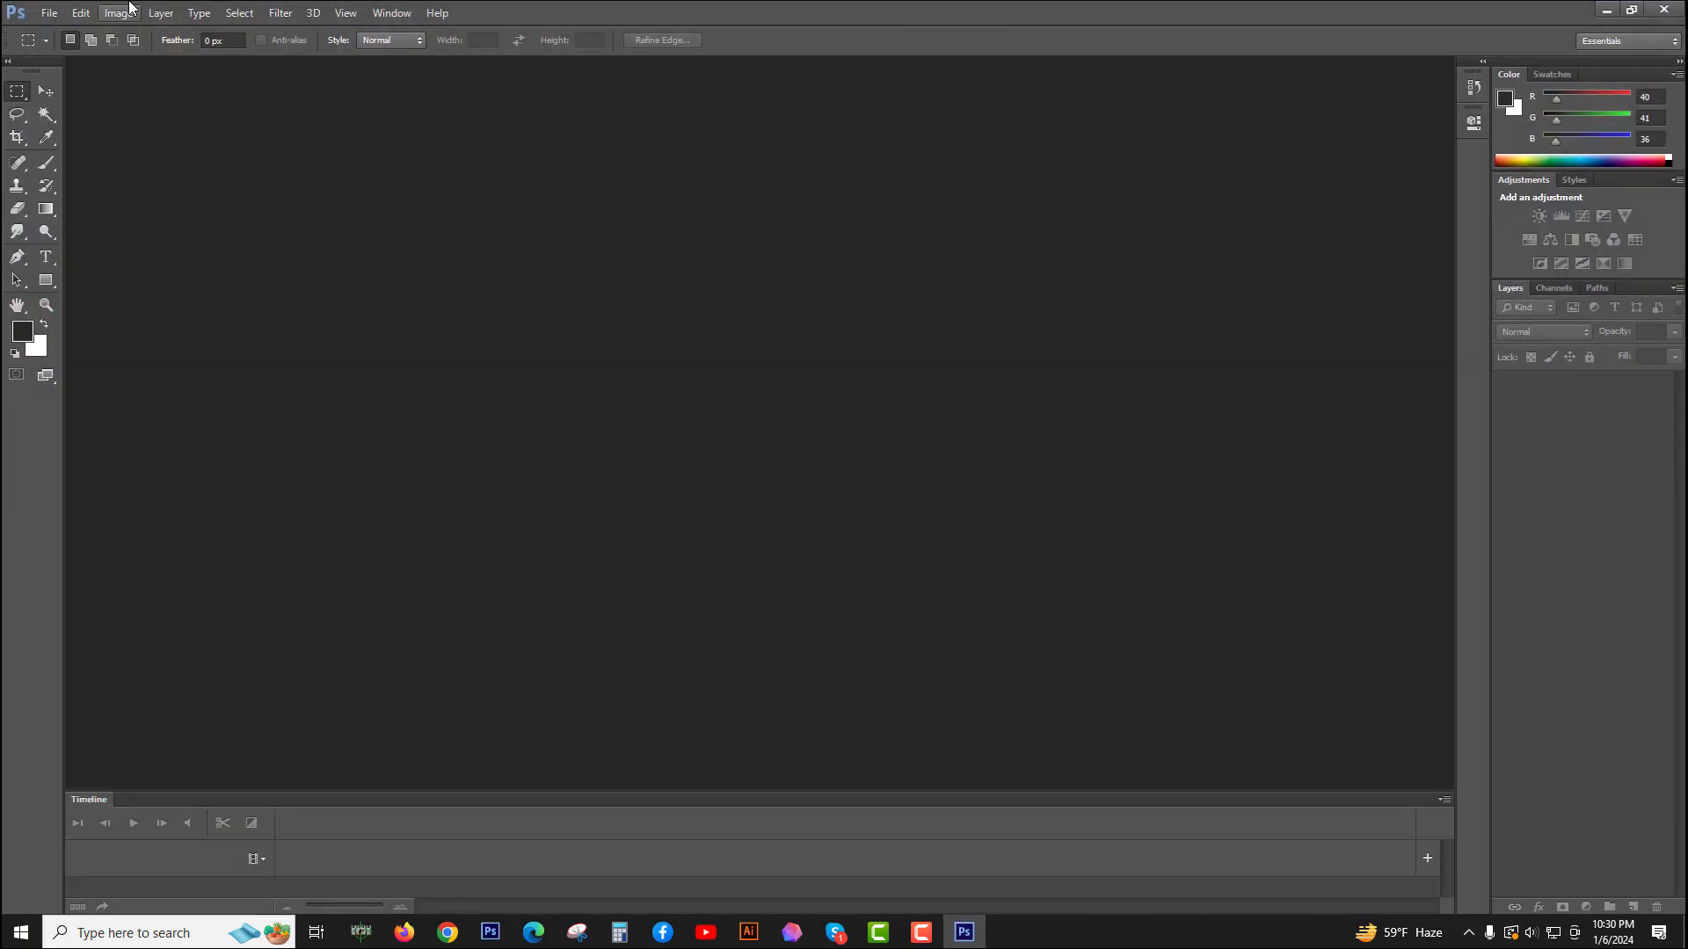
{"action": "left_click", "coordinate": [49, 12]}
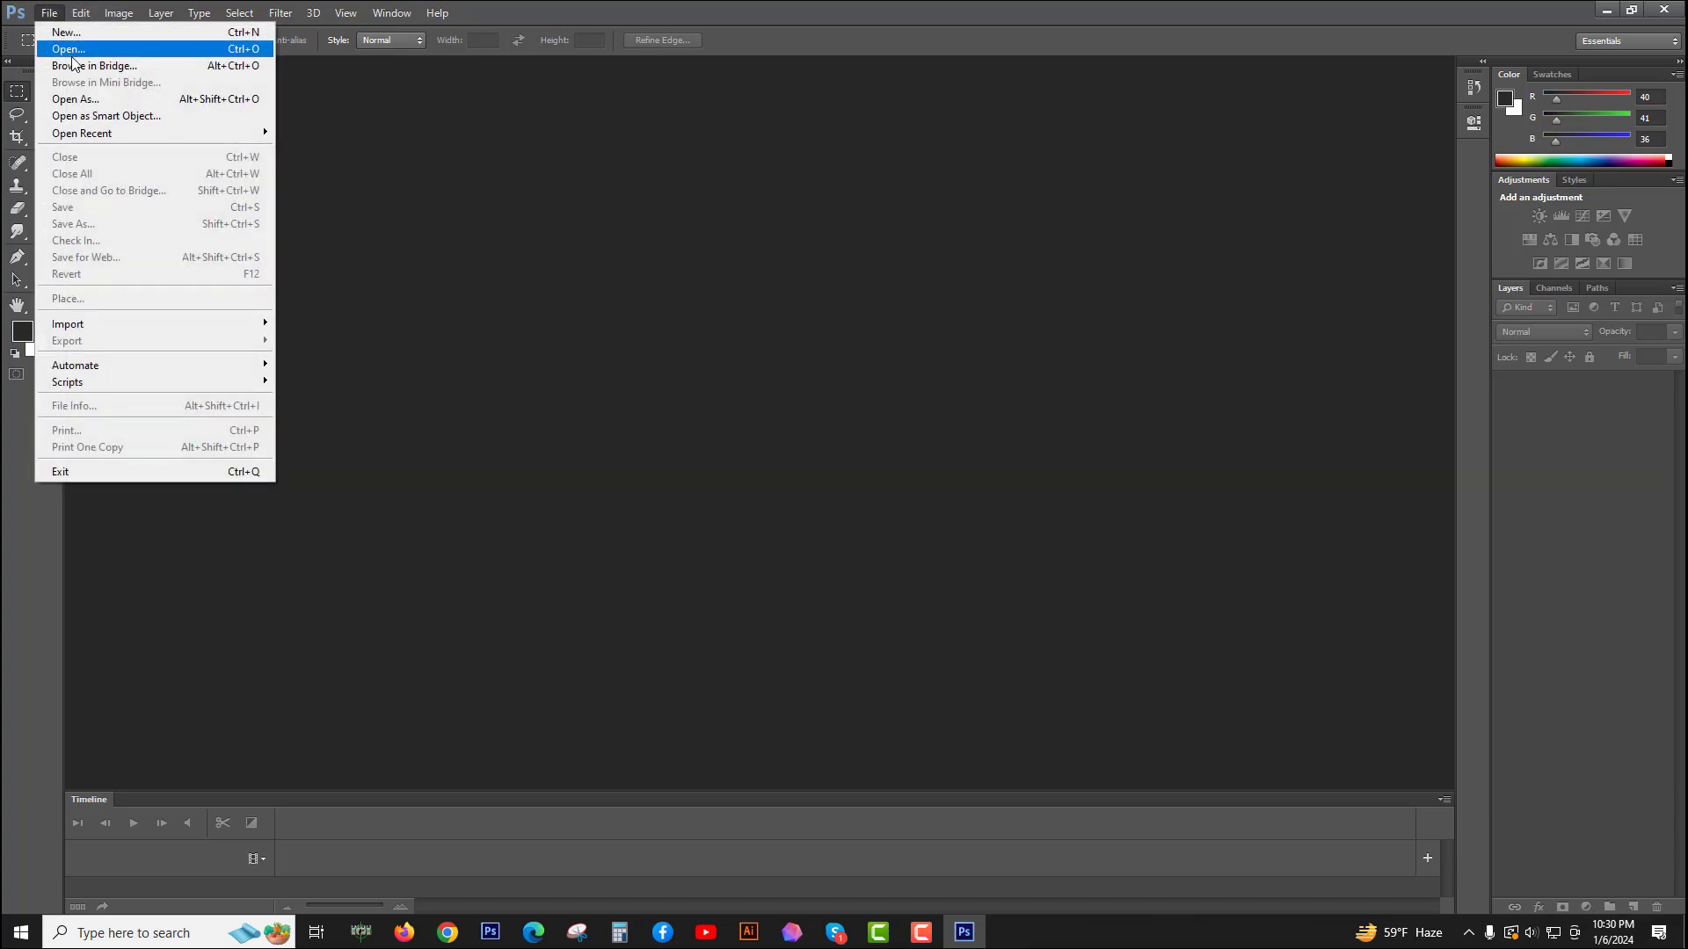
{"action": "left_click", "coordinate": [64, 48]}
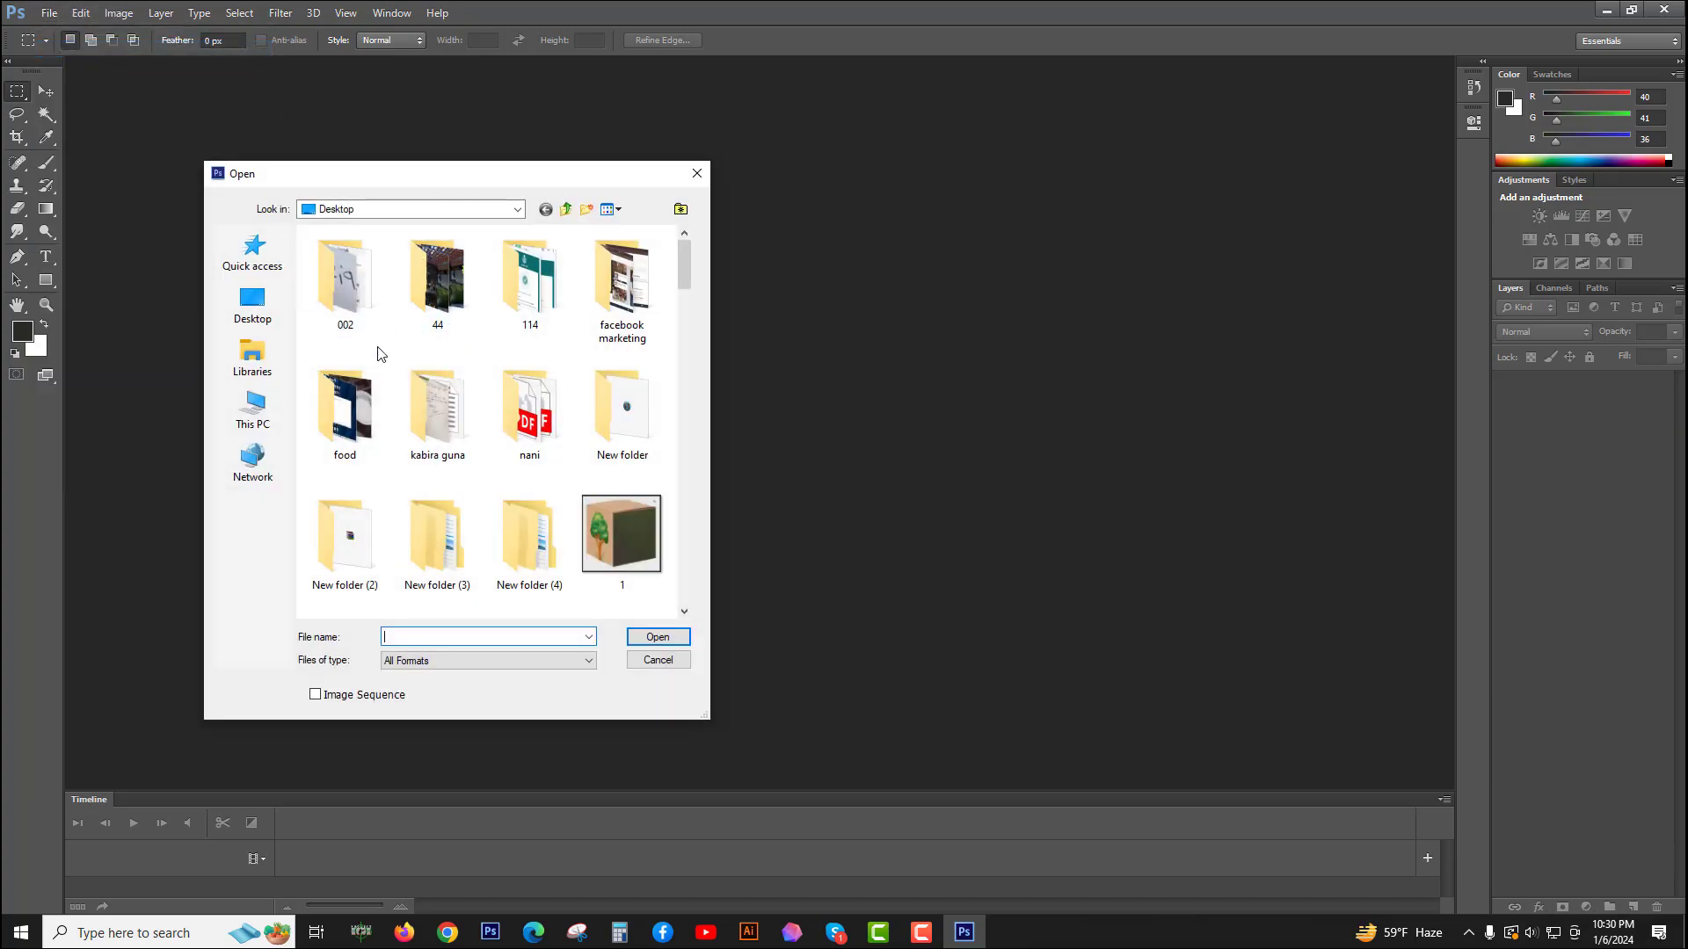
{"action": "scroll", "coordinate": [378, 352], "scroll_direction": "down", "scroll_amount": 5}
{"action": "scroll", "coordinate": [441, 425], "scroll_direction": "down", "scroll_amount": 3}
{"action": "scroll", "coordinate": [474, 421], "scroll_direction": "up", "scroll_amount": 3}
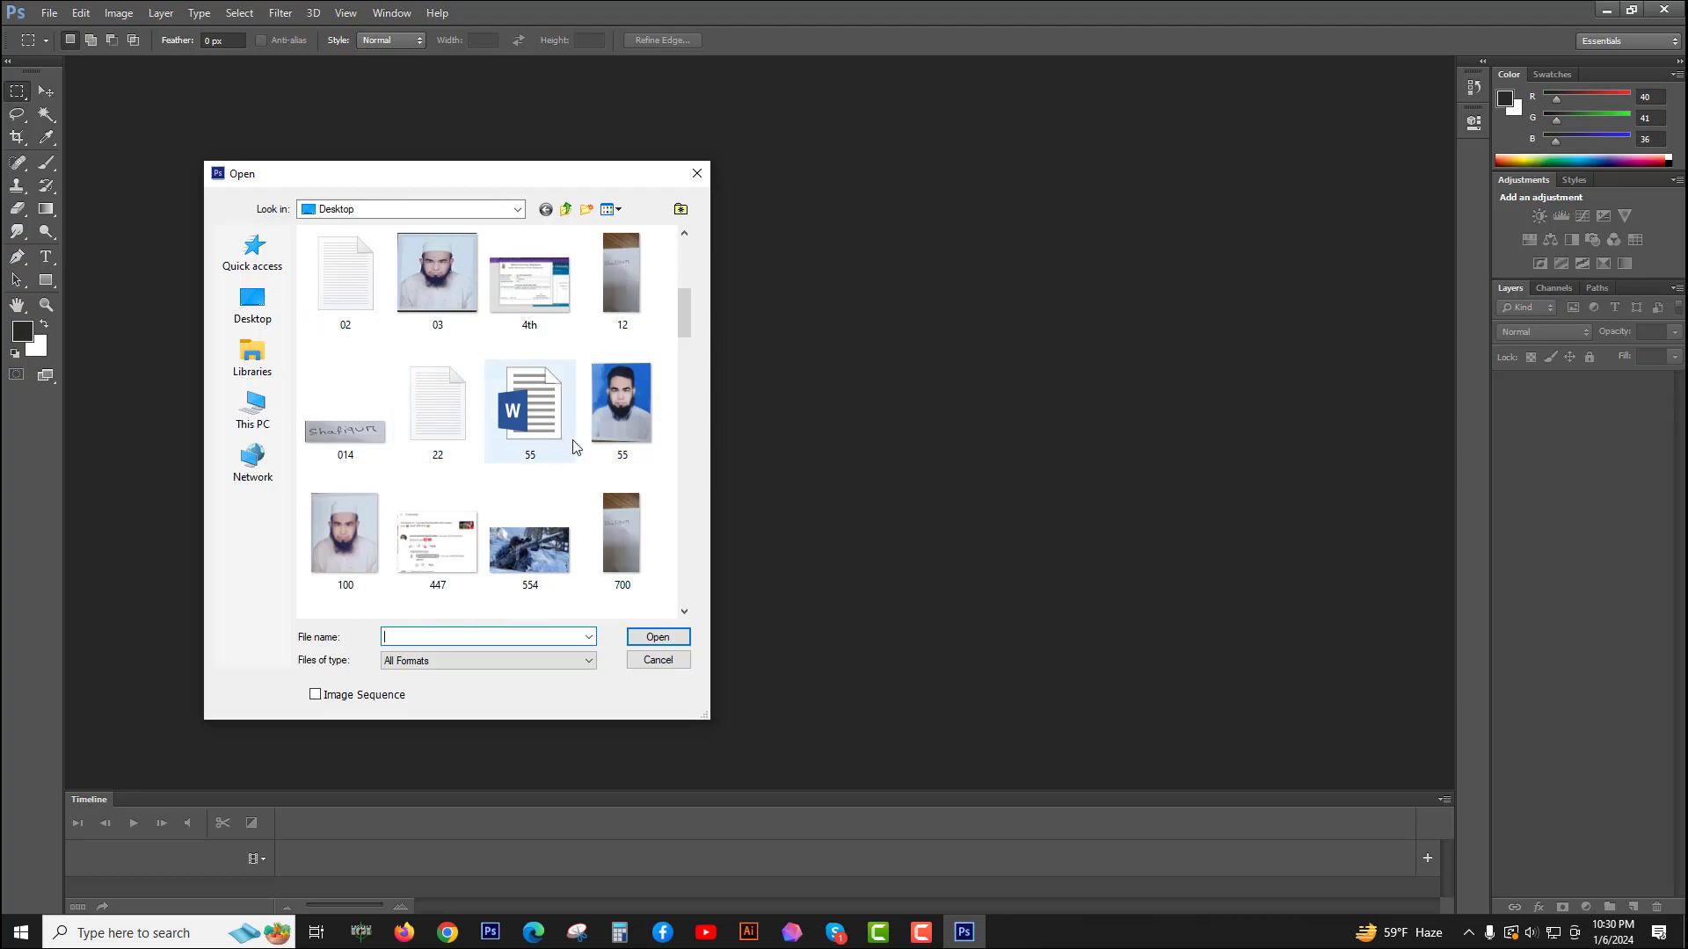
{"action": "double_click", "coordinate": [631, 422]}
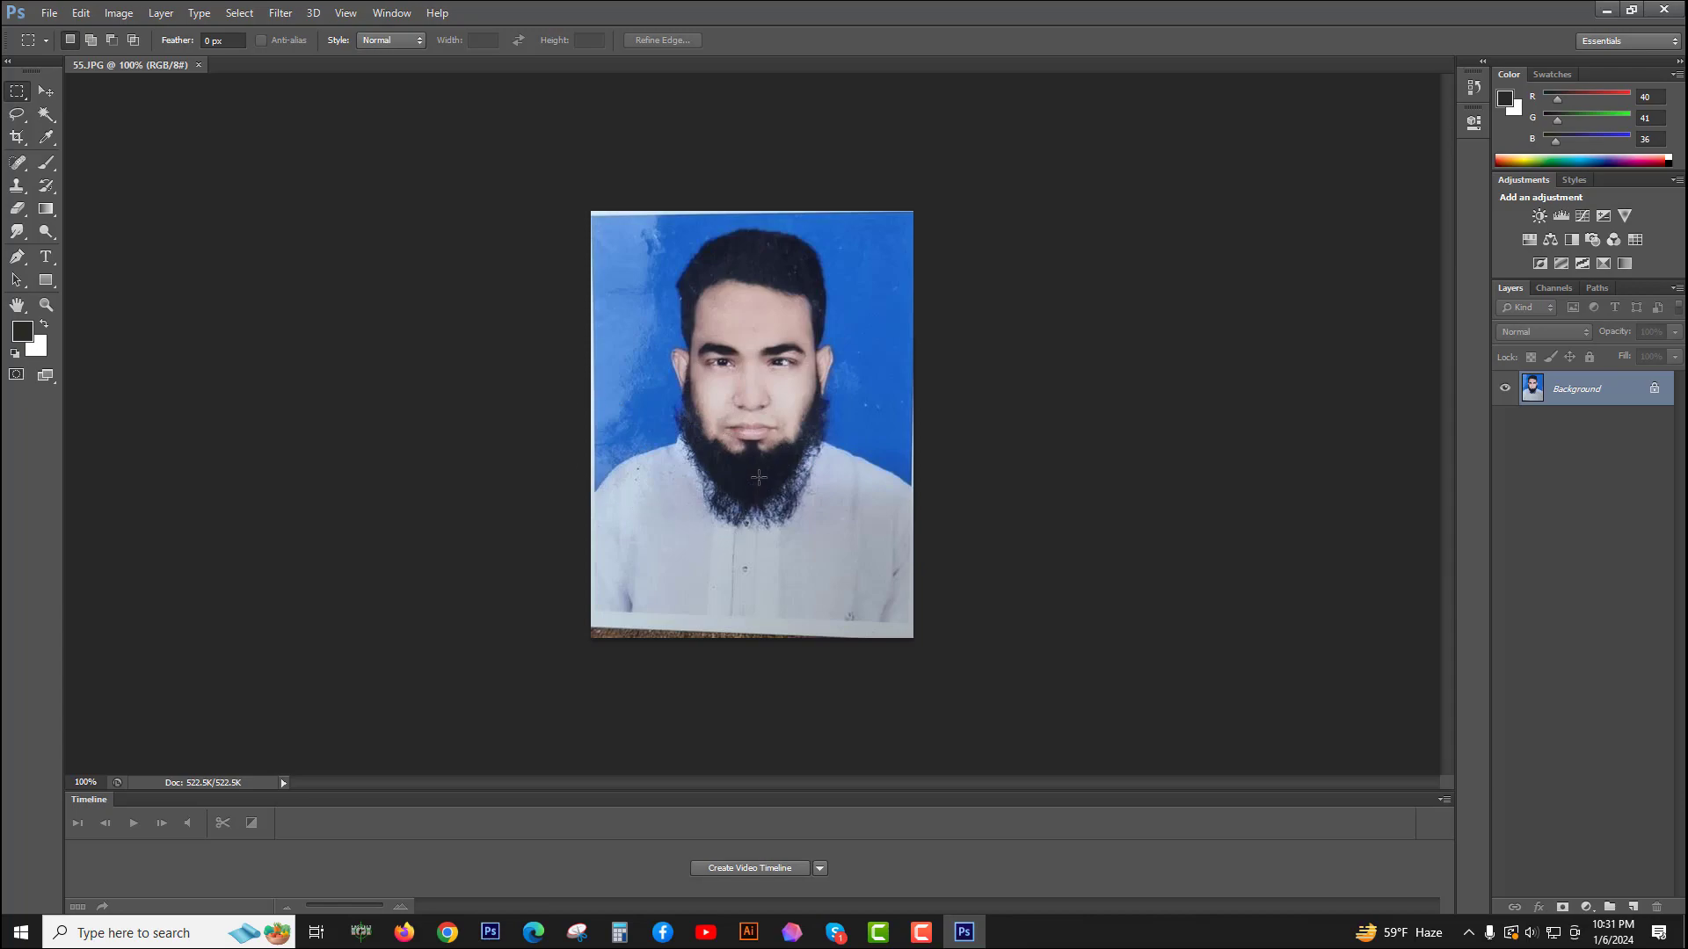
{"action": "left_click", "coordinate": [199, 65]}
Step: Open the white-cap portrait SHAFIQUR gaming.jpg, then minimize Photoshop to the desktop
{"action": "left_click", "coordinate": [49, 12]}
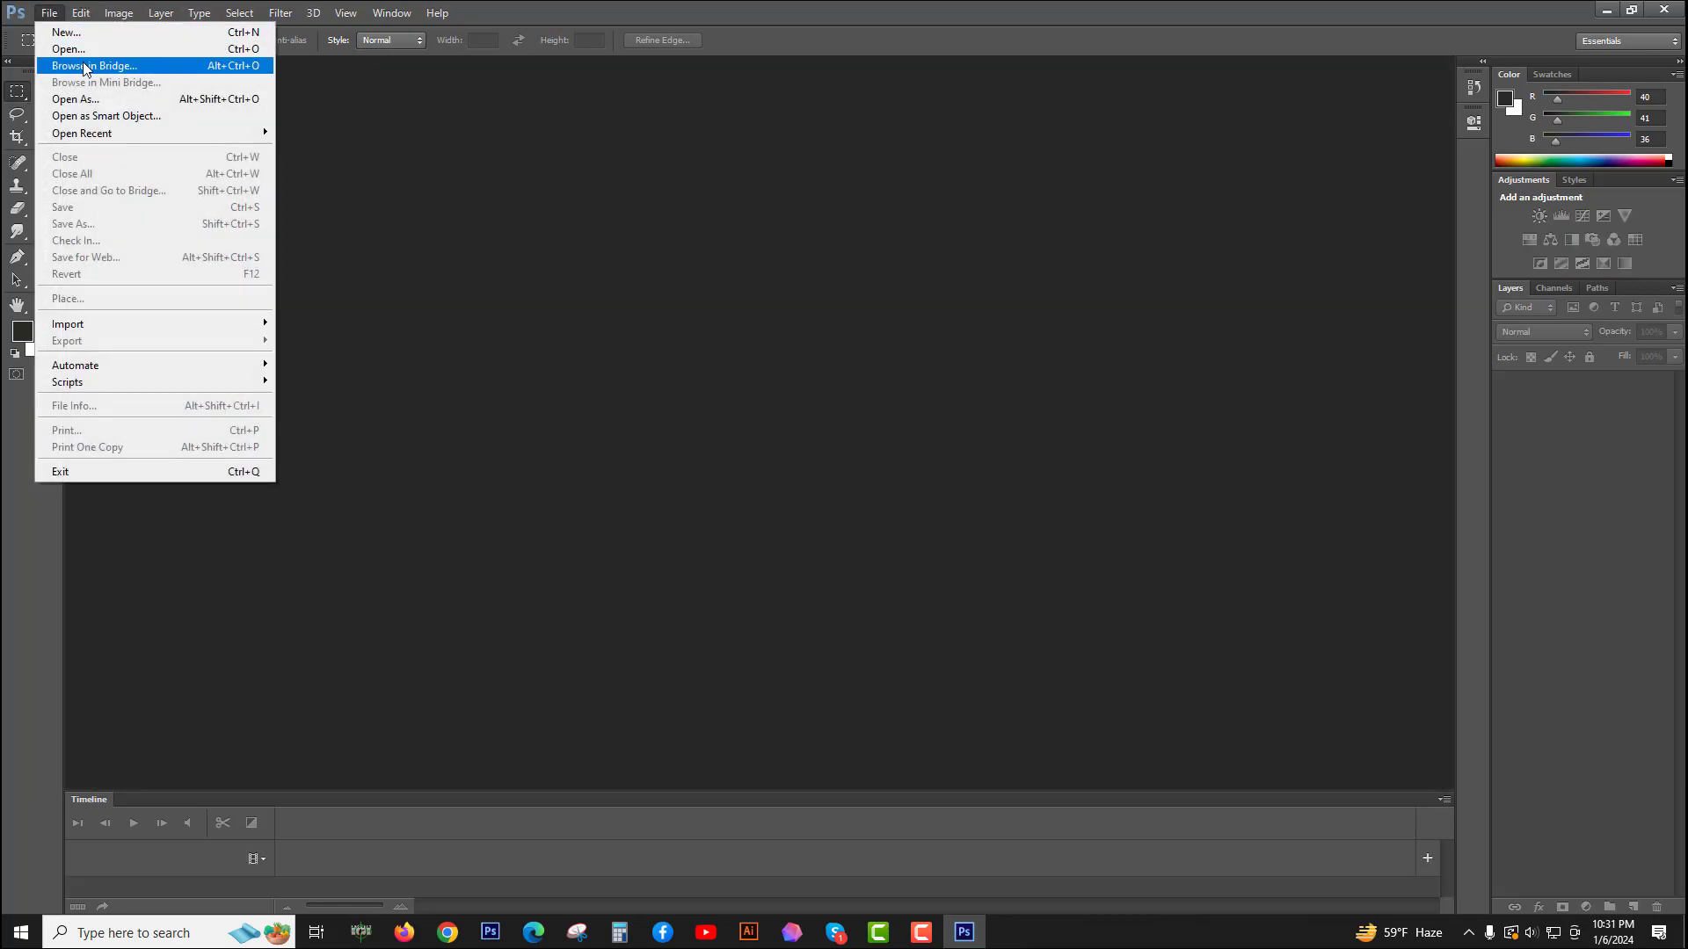
{"action": "left_click", "coordinate": [83, 47]}
{"action": "scroll", "coordinate": [527, 448], "scroll_direction": "down", "scroll_amount": 5}
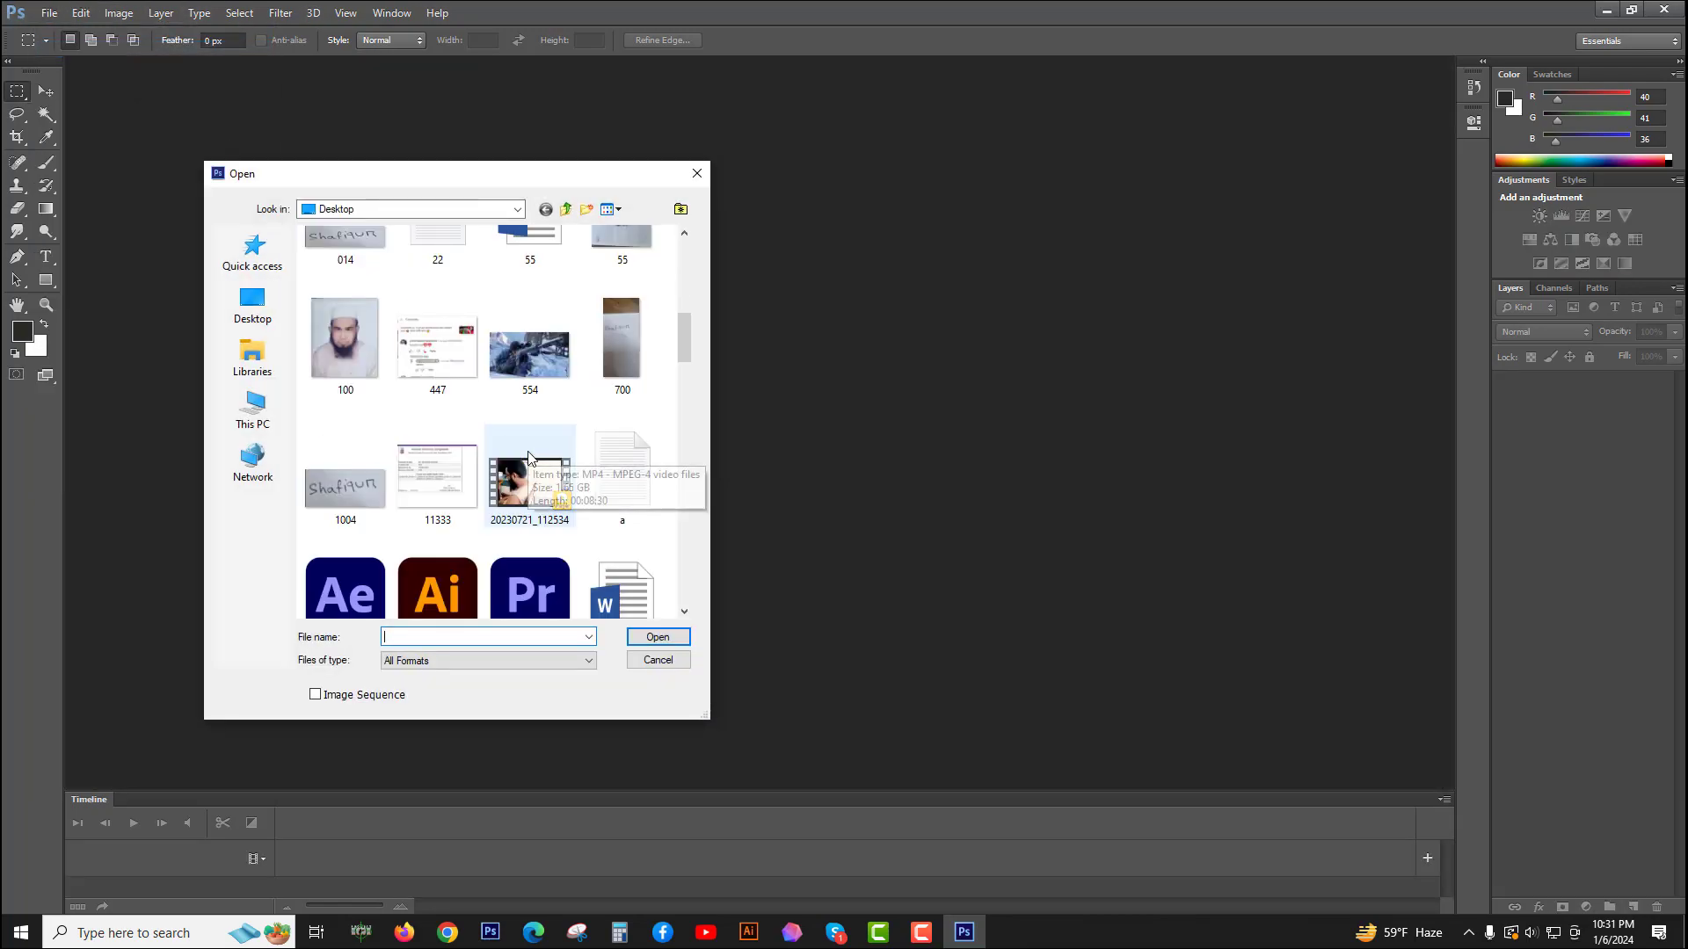
{"action": "scroll", "coordinate": [528, 448], "scroll_direction": "down", "scroll_amount": 5}
{"action": "scroll", "coordinate": [532, 458], "scroll_direction": "down", "scroll_amount": 5}
{"action": "scroll", "coordinate": [538, 462], "scroll_direction": "down", "scroll_amount": 5}
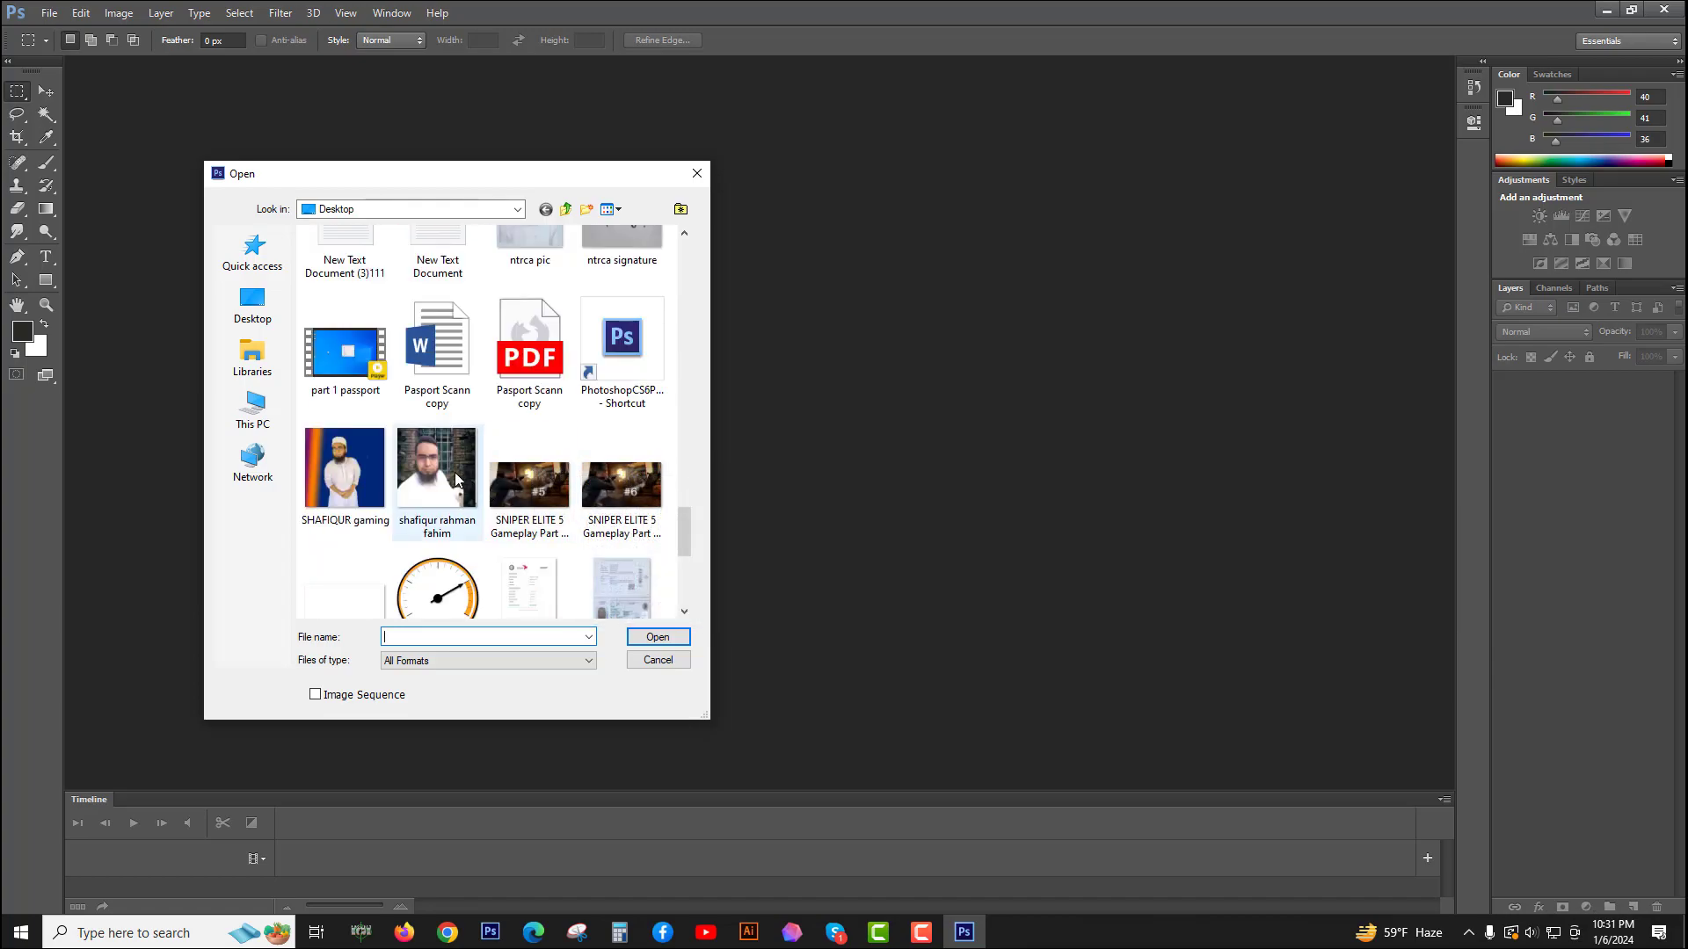
{"action": "scroll", "coordinate": [461, 482], "scroll_direction": "down", "scroll_amount": 4}
{"action": "scroll", "coordinate": [466, 485], "scroll_direction": "up", "scroll_amount": 6}
{"action": "scroll", "coordinate": [475, 490], "scroll_direction": "down", "scroll_amount": 2}
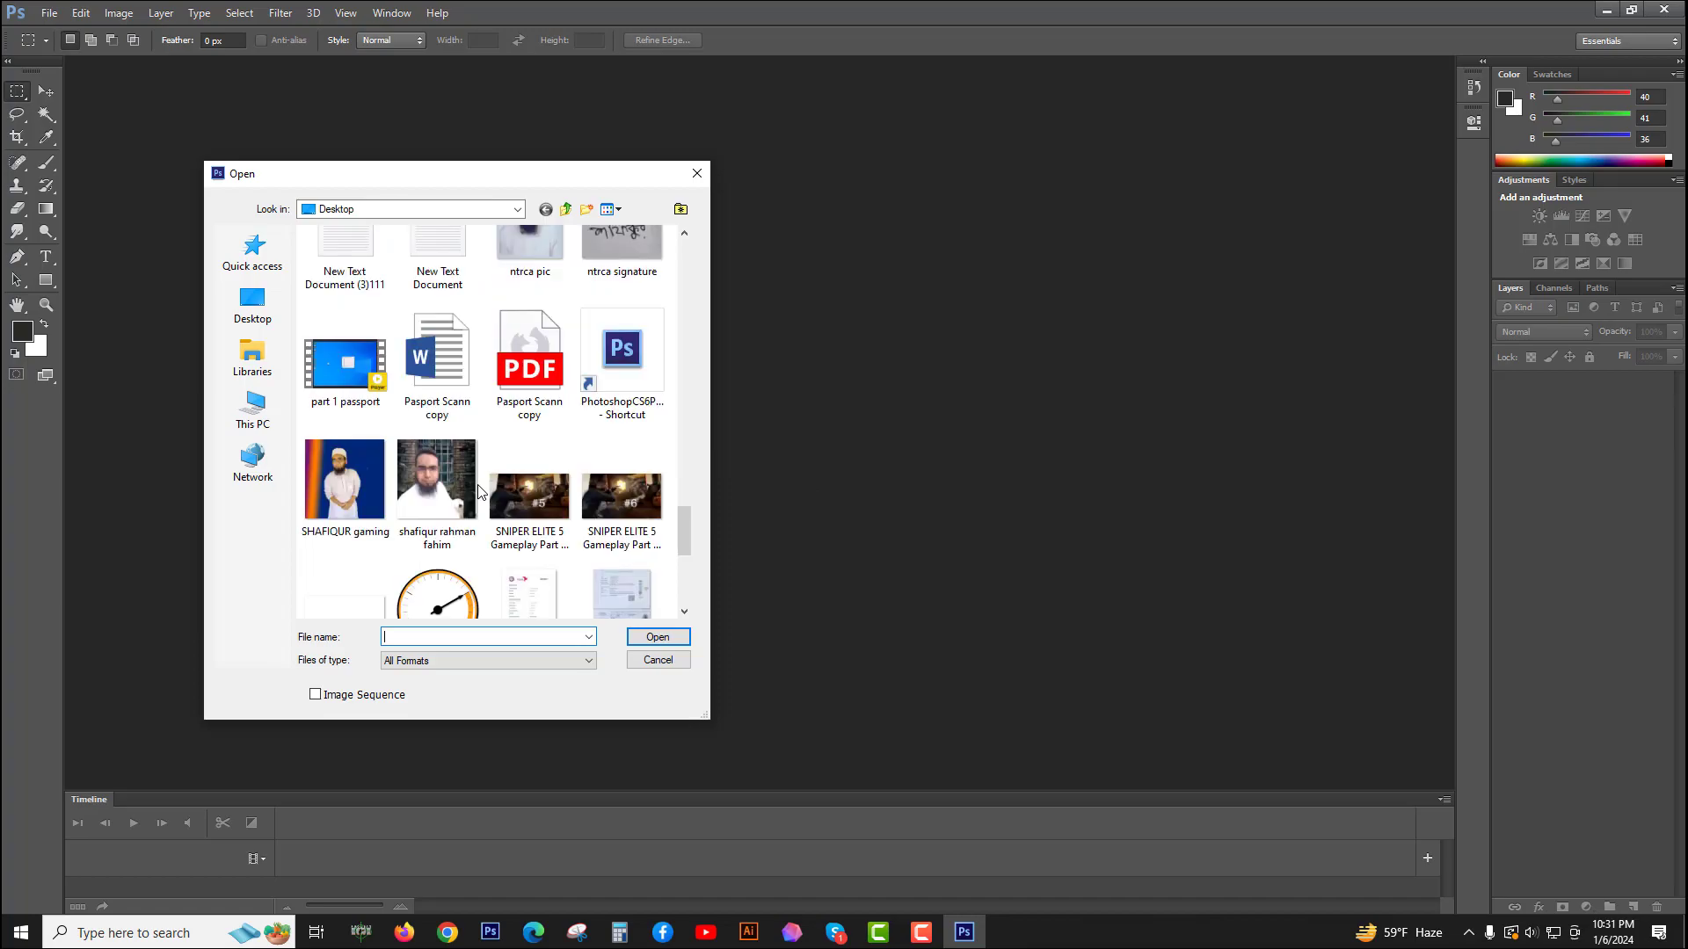
{"action": "double_click", "coordinate": [375, 472]}
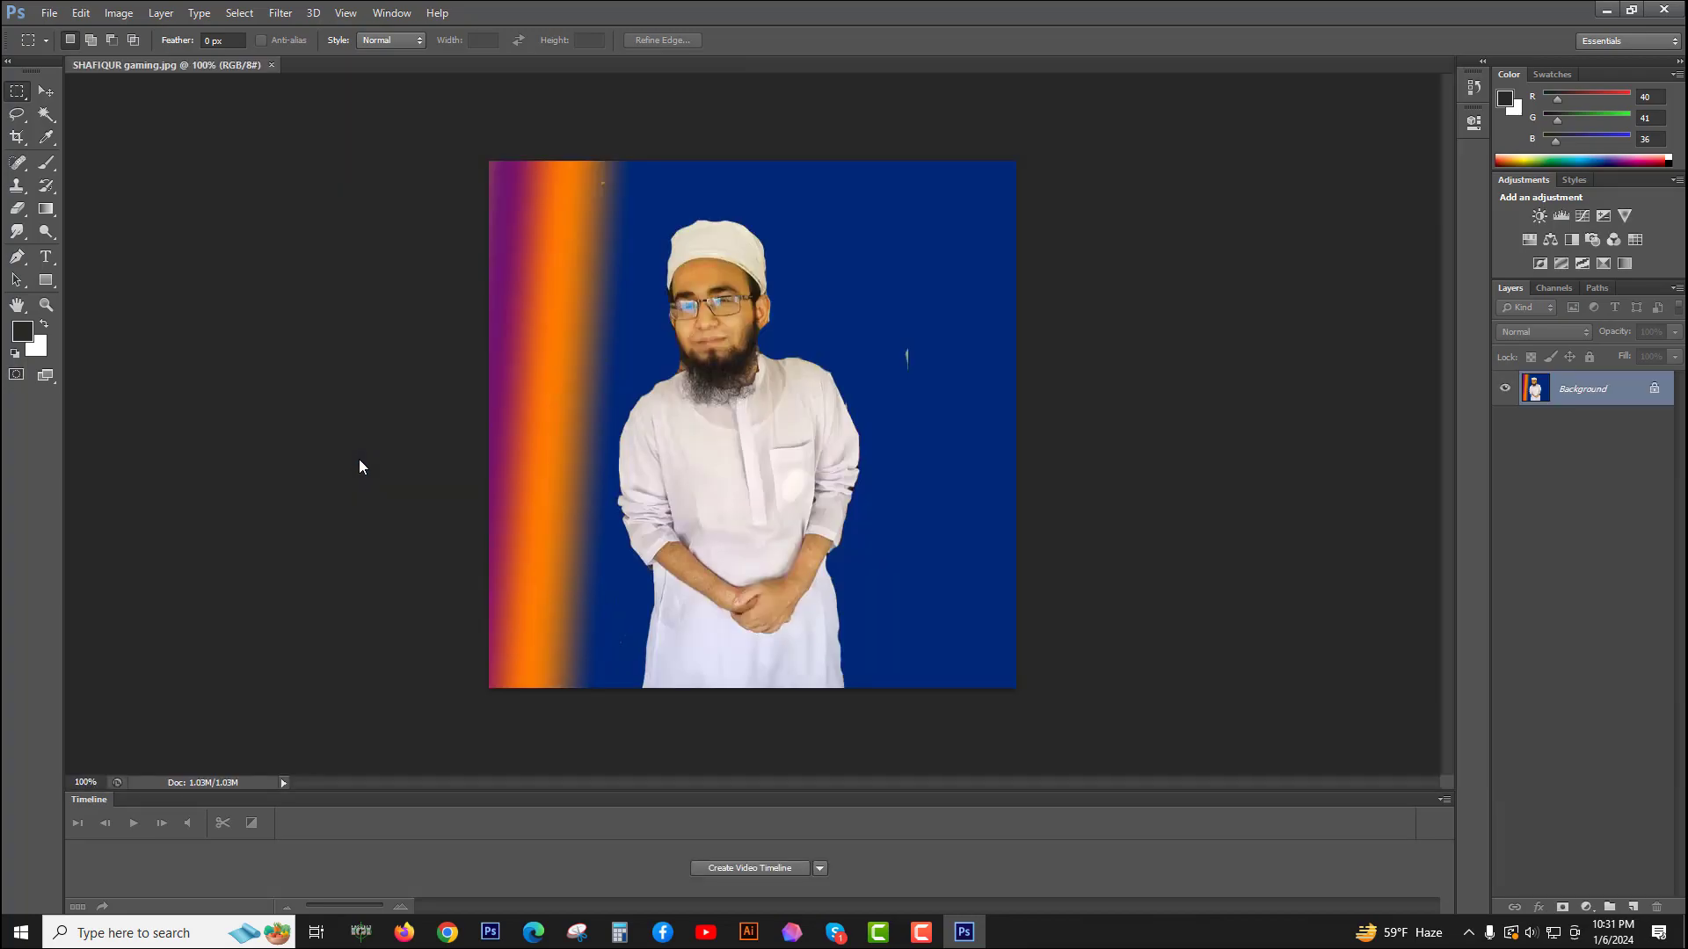
{"action": "left_click", "coordinate": [1607, 11]}
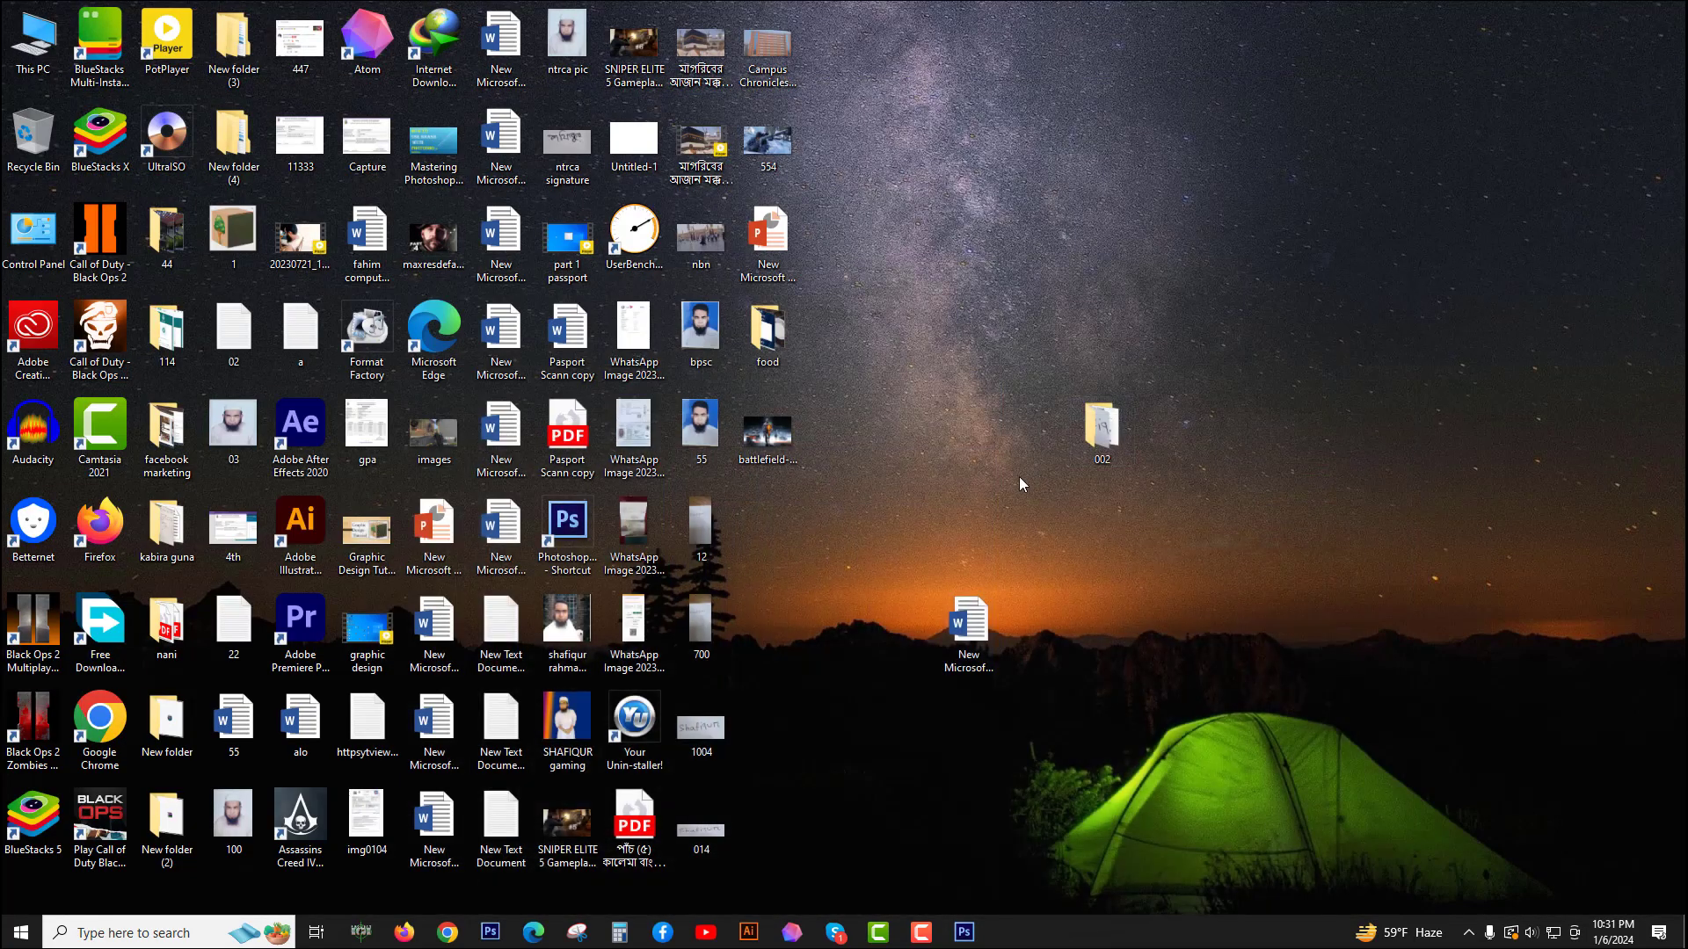
Step: In folder 002, check photo 558's details, which show 300 × 300 pixels
{"action": "double_click", "coordinate": [1093, 430]}
{"action": "left_click", "coordinate": [297, 229]}
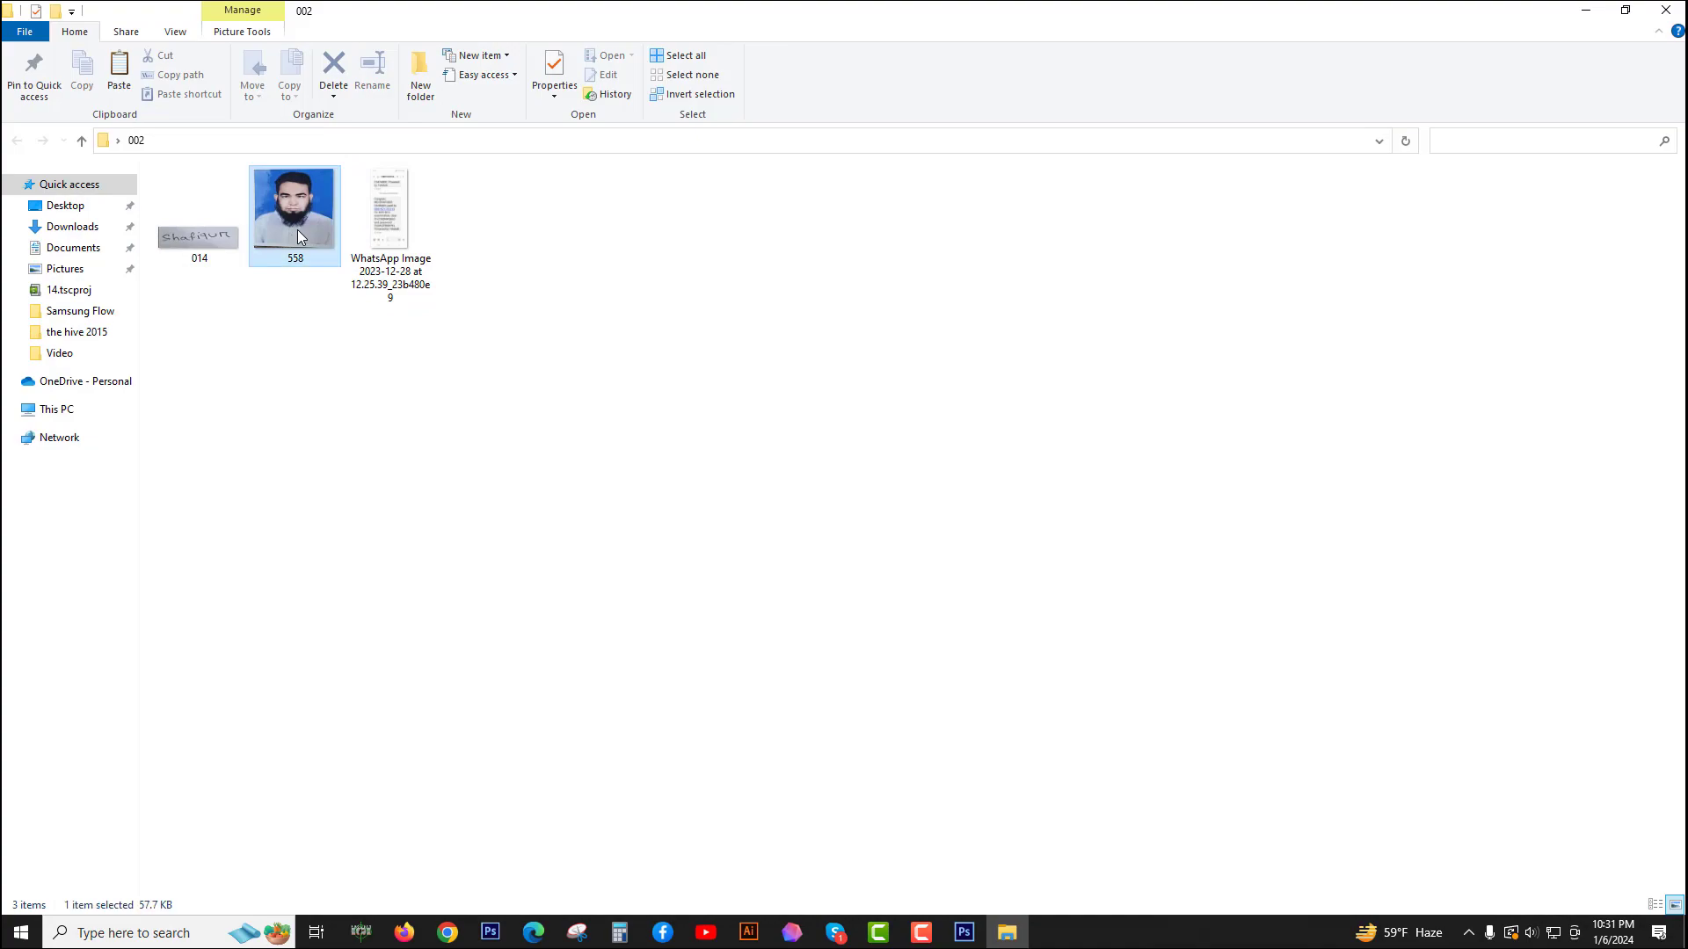
{"action": "right_click", "coordinate": [297, 229]}
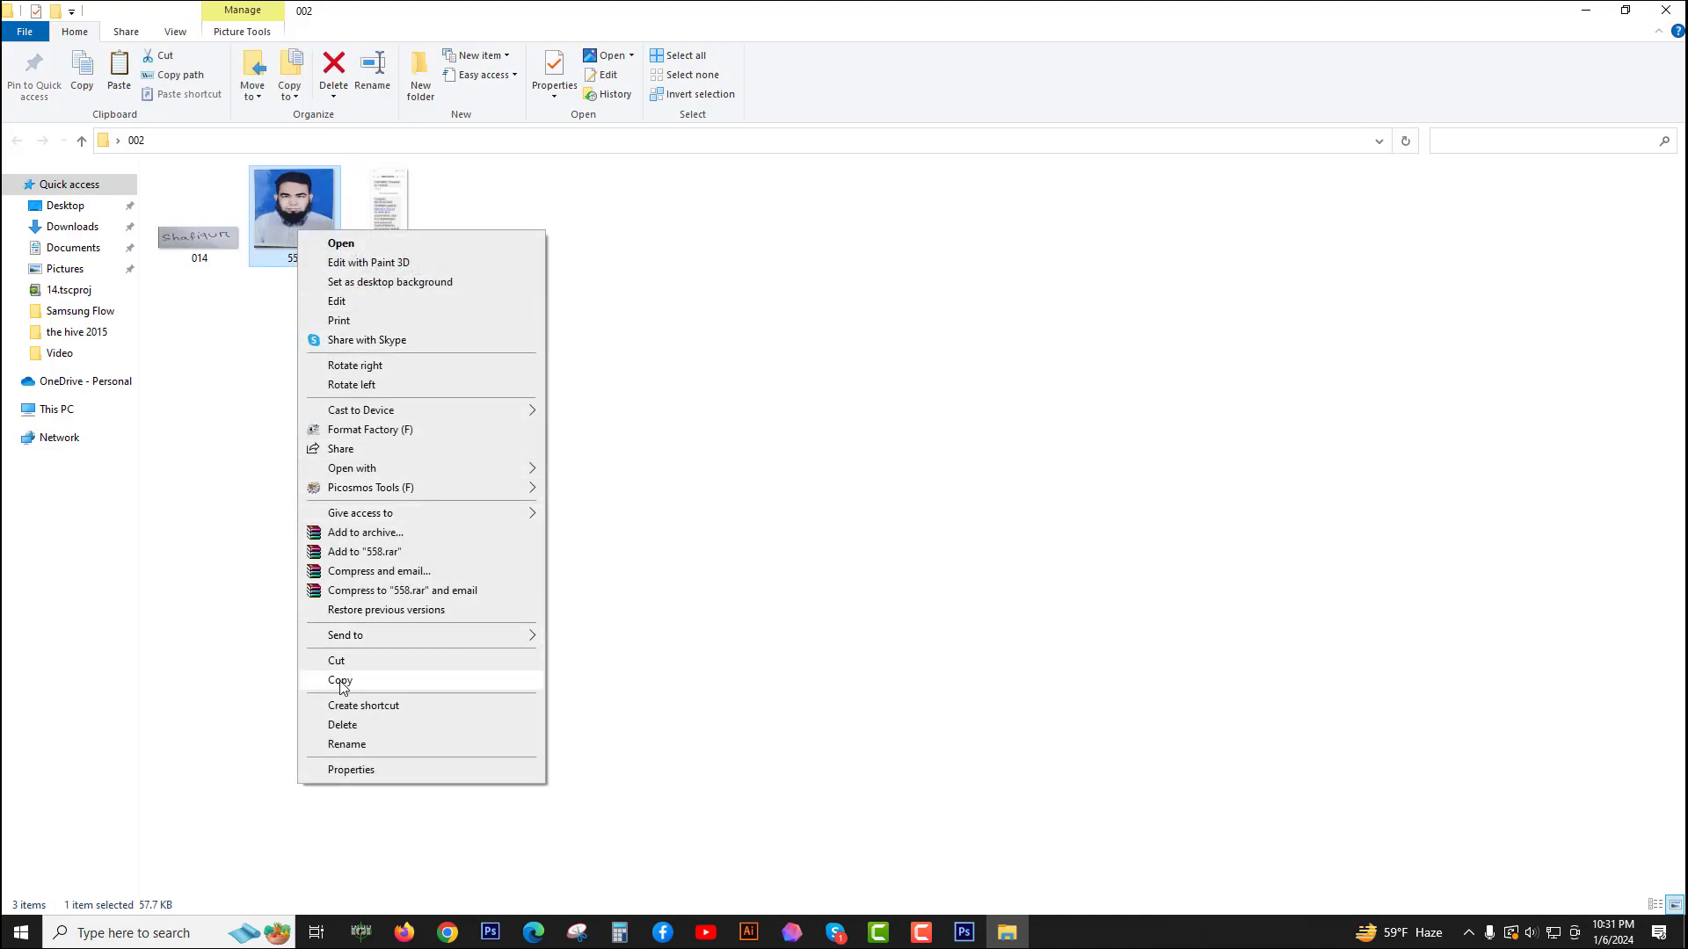
{"action": "left_click", "coordinate": [351, 770]}
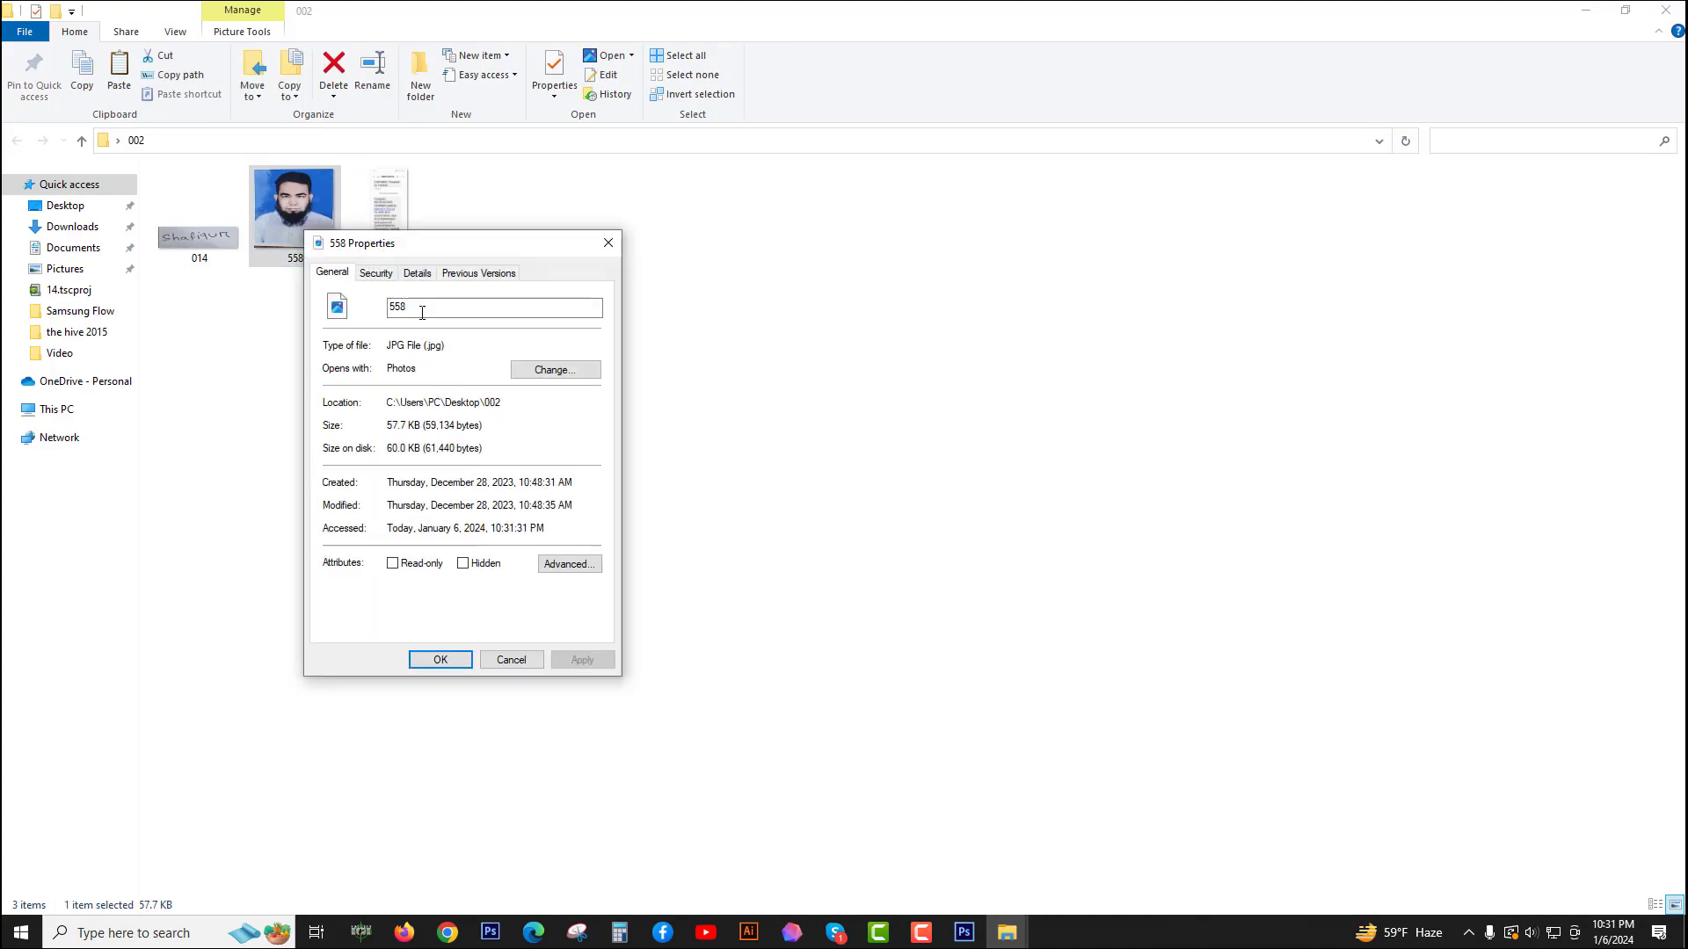
{"action": "left_click_drag", "start_coordinate": [441, 250], "coordinate": [357, 422]}
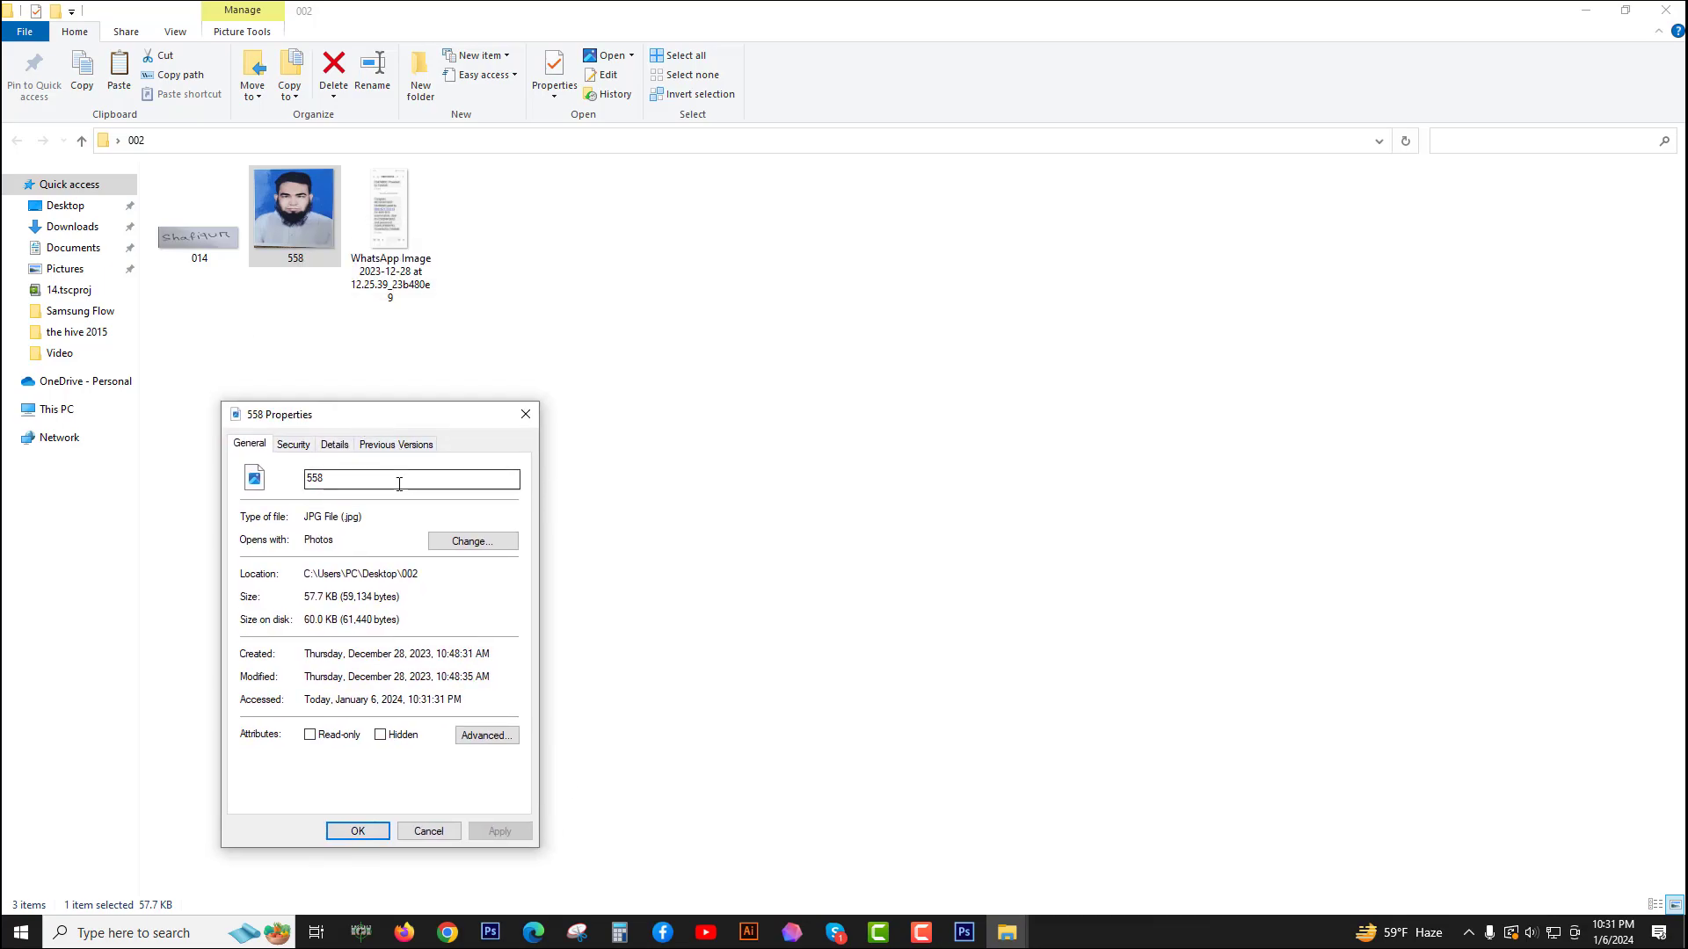
{"action": "left_click", "coordinate": [334, 446]}
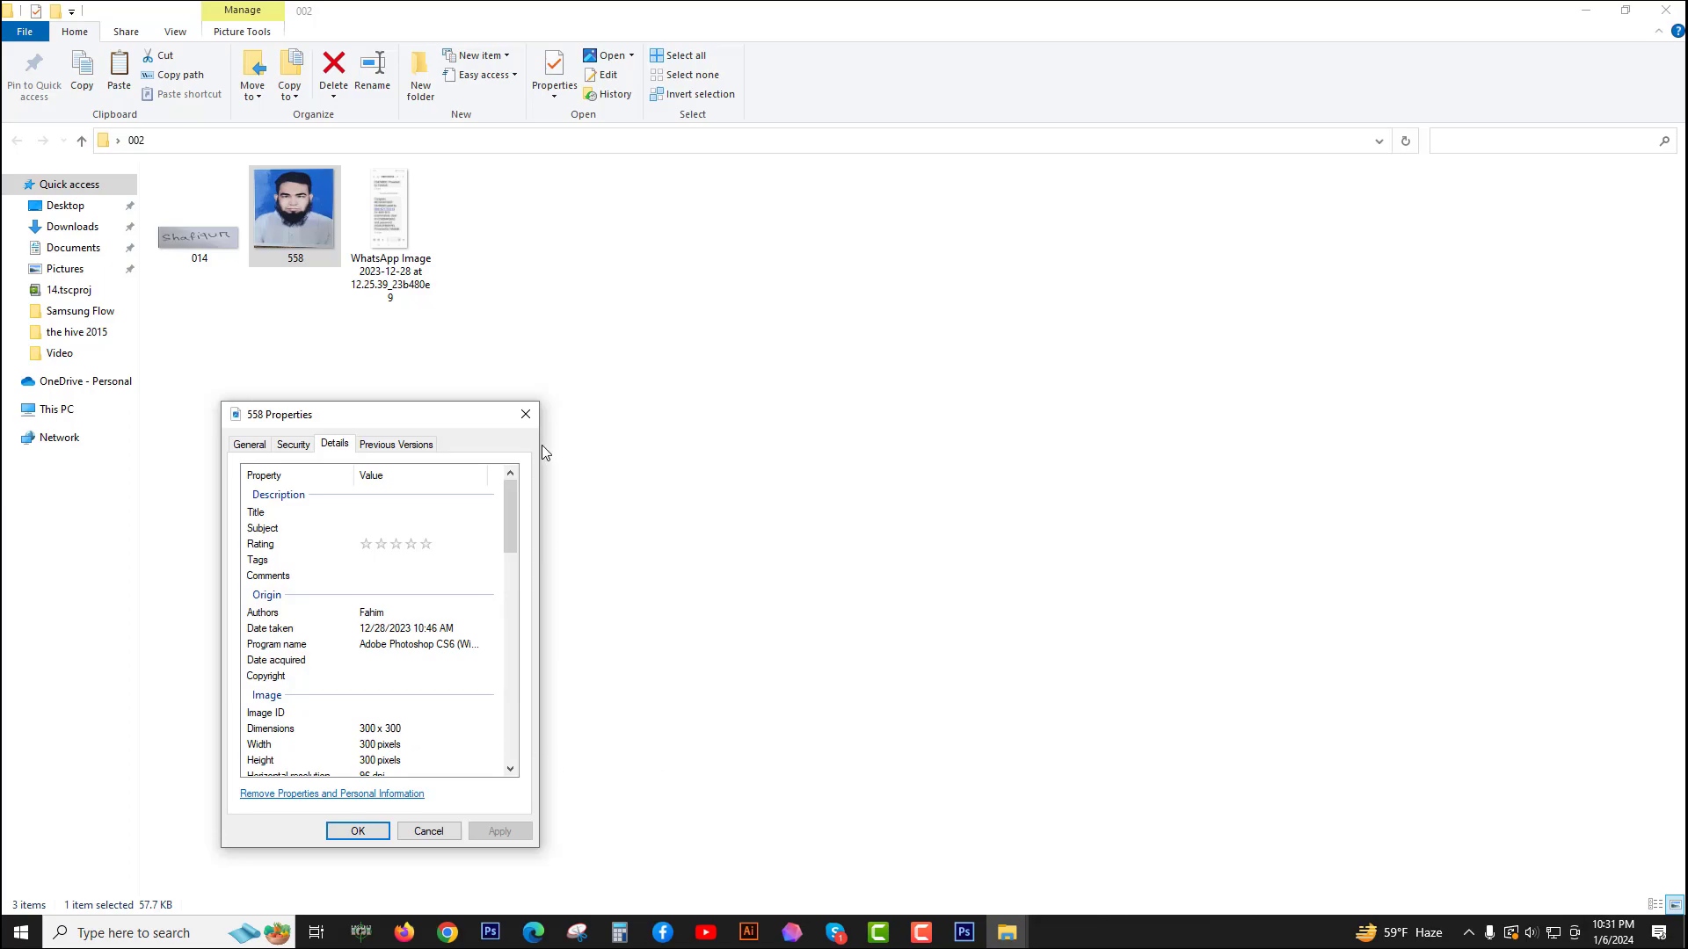
{"action": "left_click", "coordinate": [526, 416]}
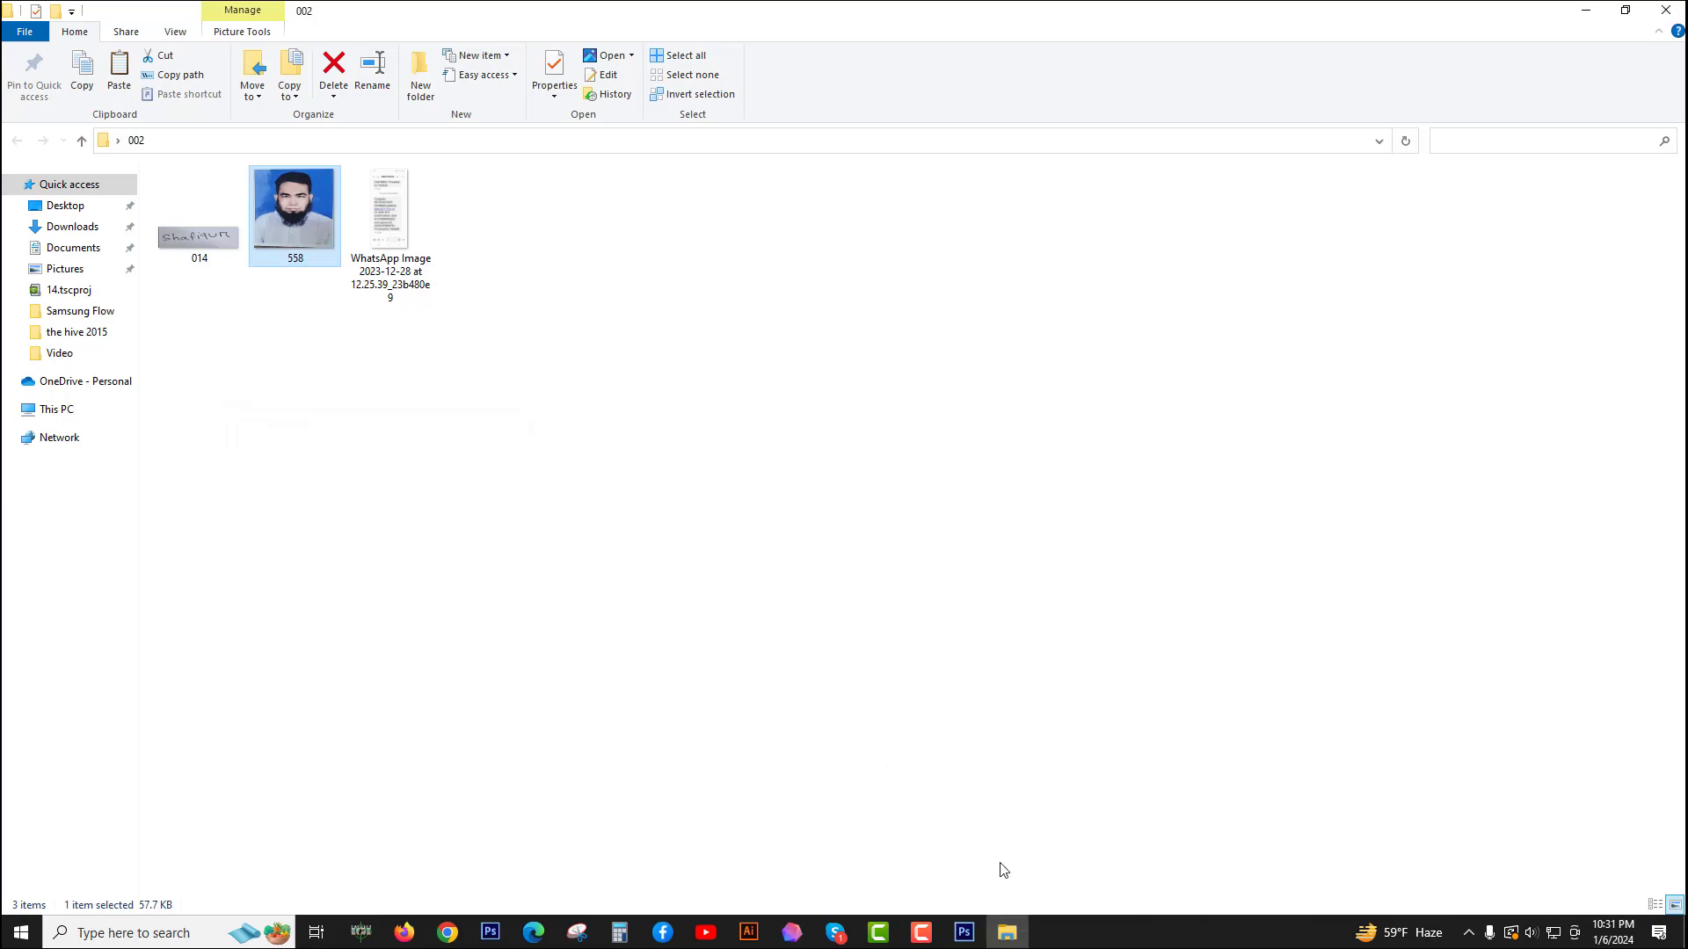
Step: Close folder 002, check the desktop portrait's details (600 × 600), and return to Photoshop
{"action": "left_click", "coordinate": [966, 931]}
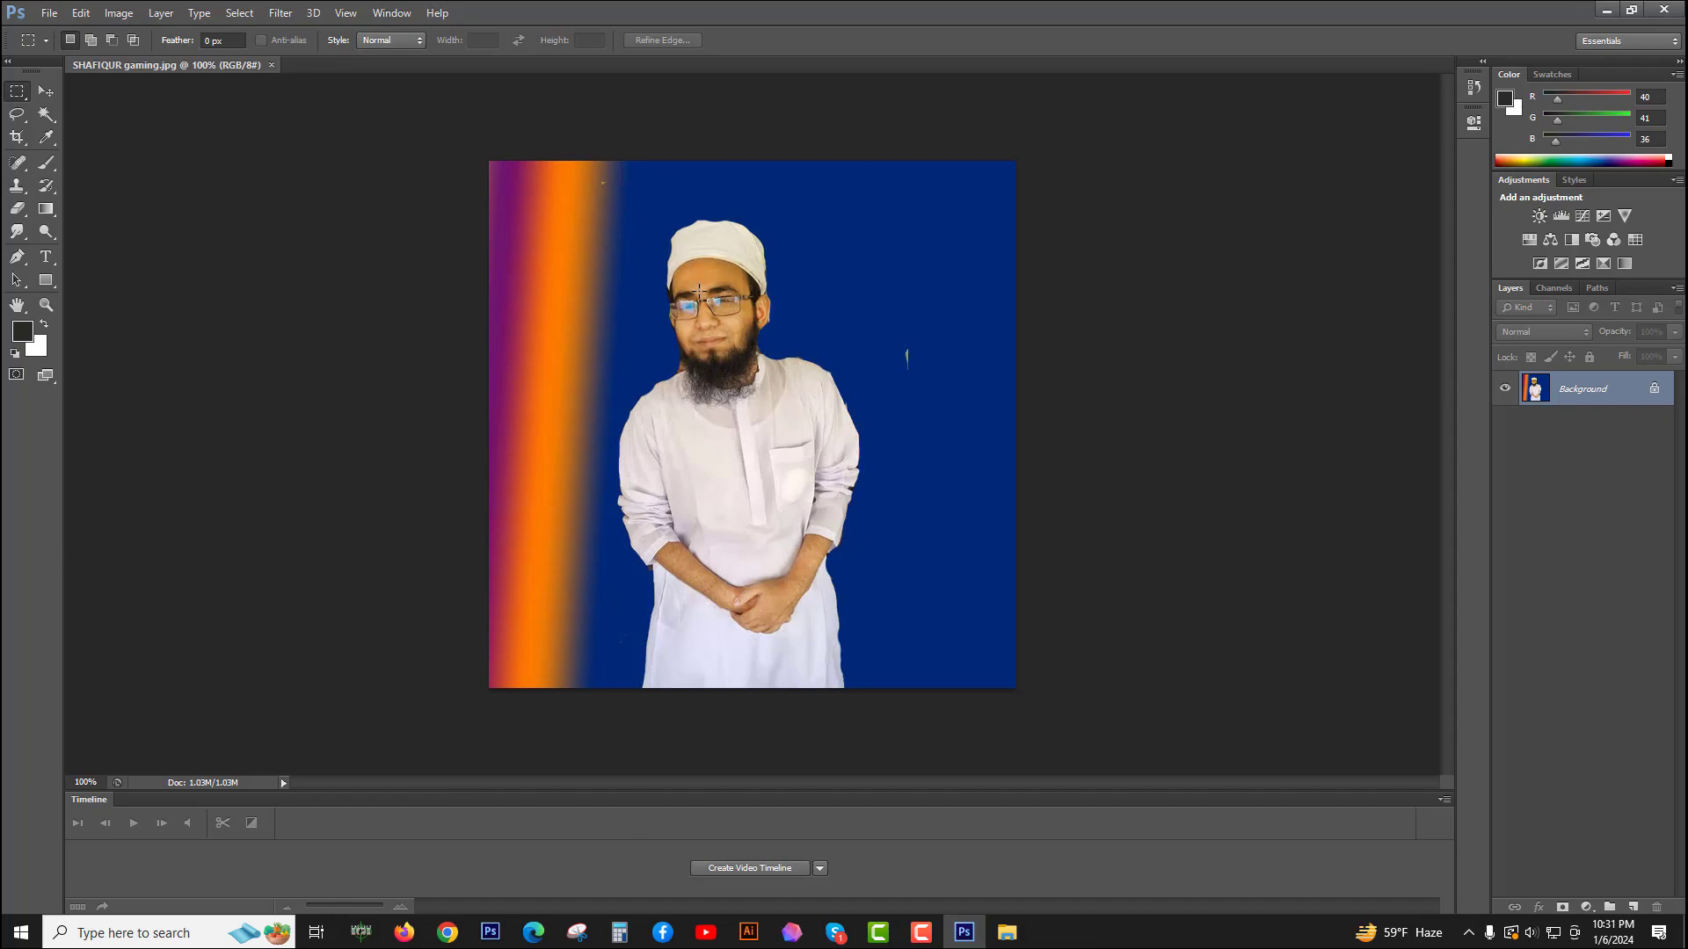
{"action": "left_click", "coordinate": [1606, 9]}
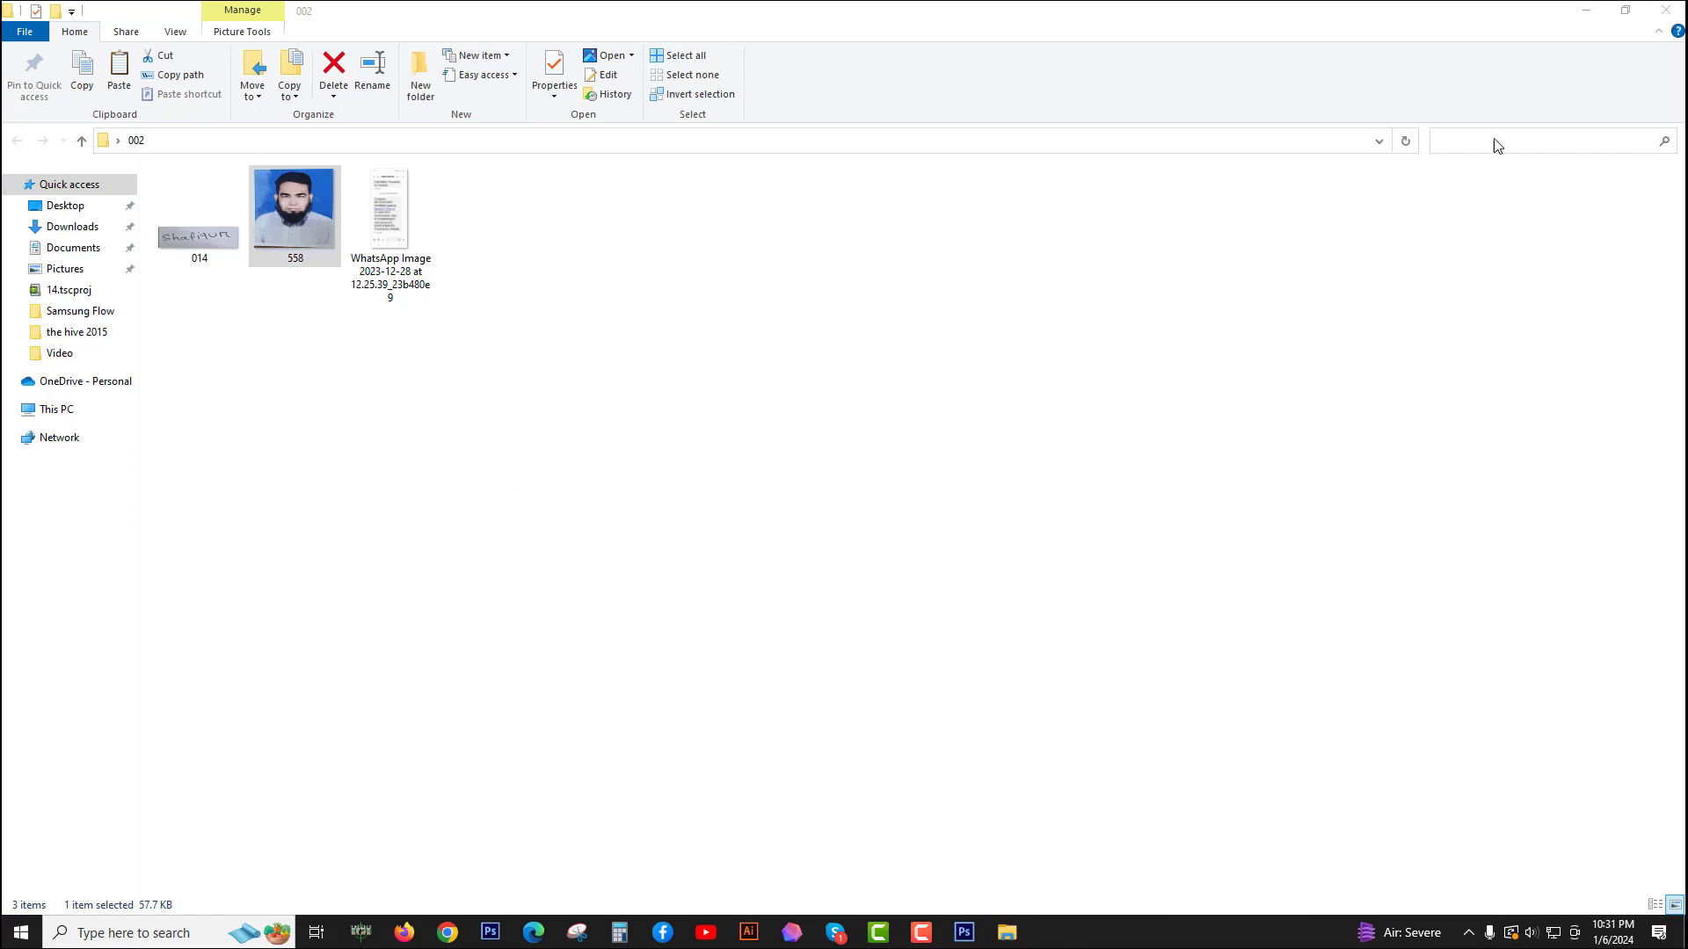
{"action": "left_click", "coordinate": [1664, 9]}
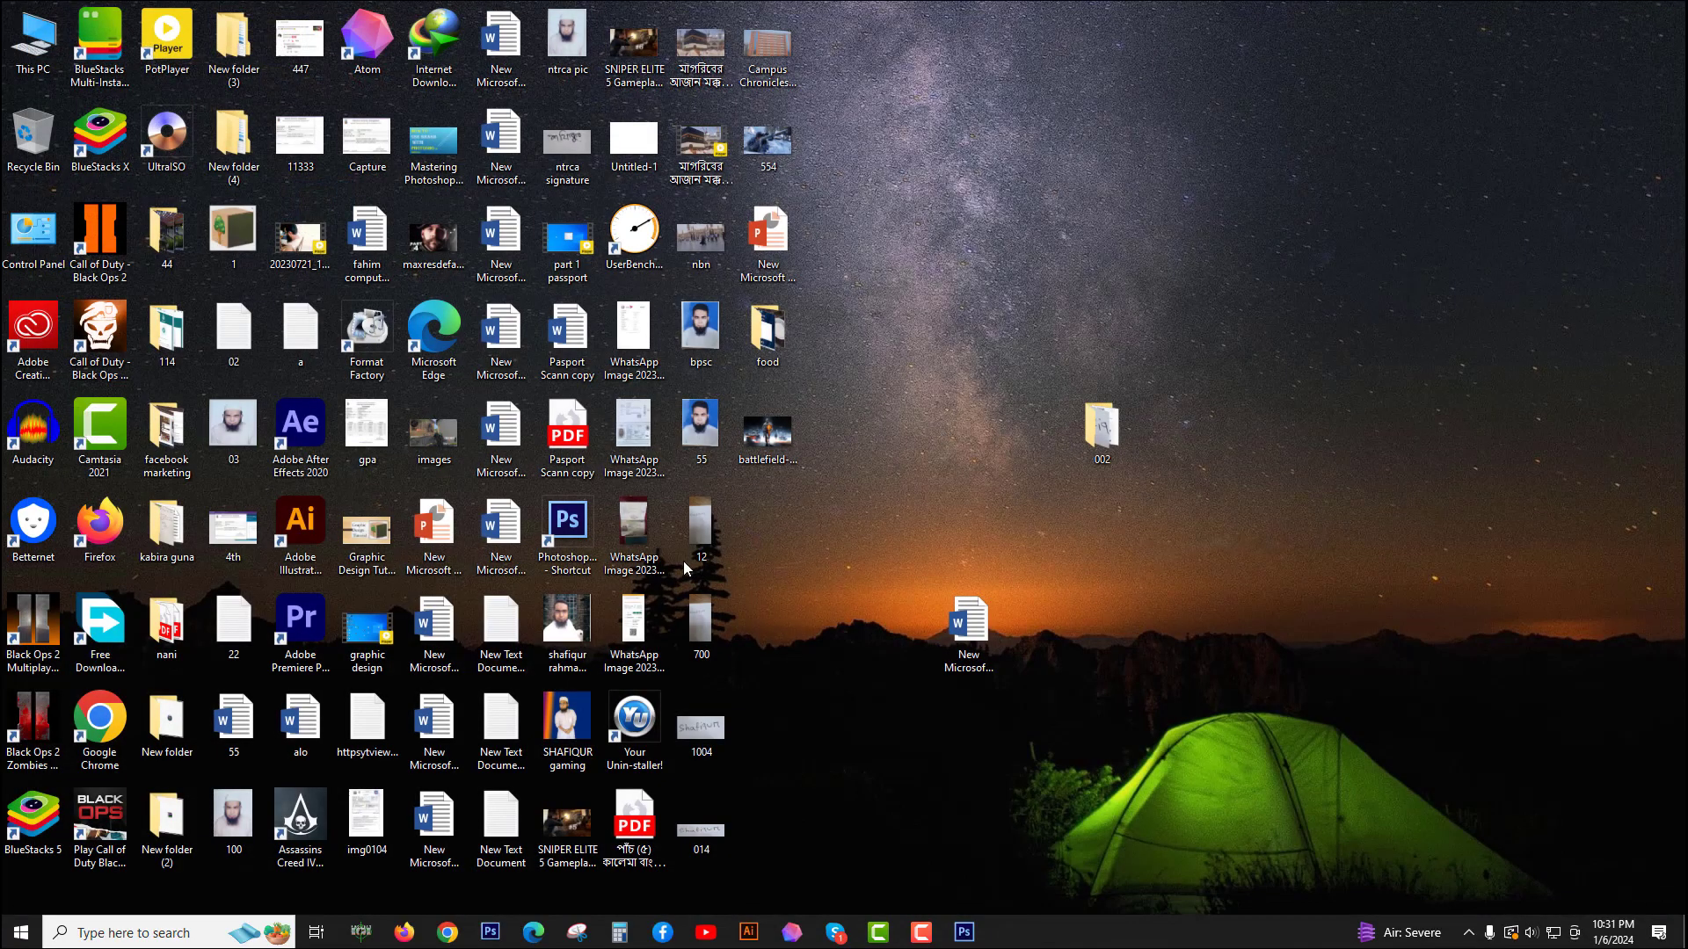
{"action": "right_click", "coordinate": [568, 719]}
{"action": "left_click", "coordinate": [606, 704]}
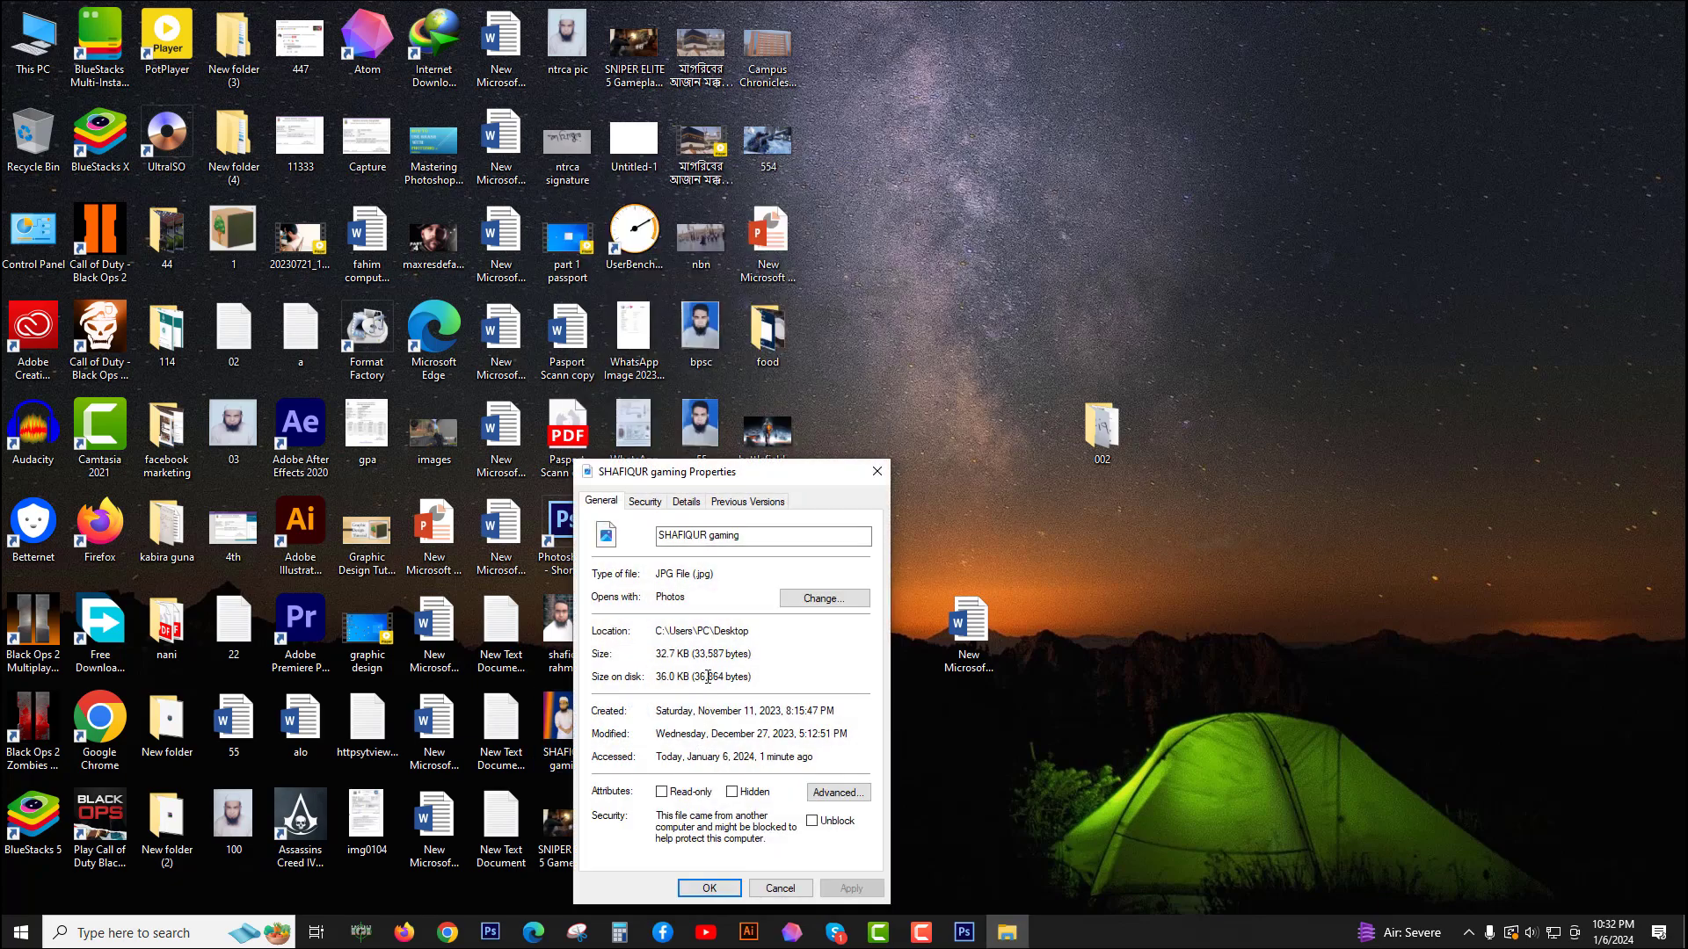
{"action": "left_click", "coordinate": [693, 506]}
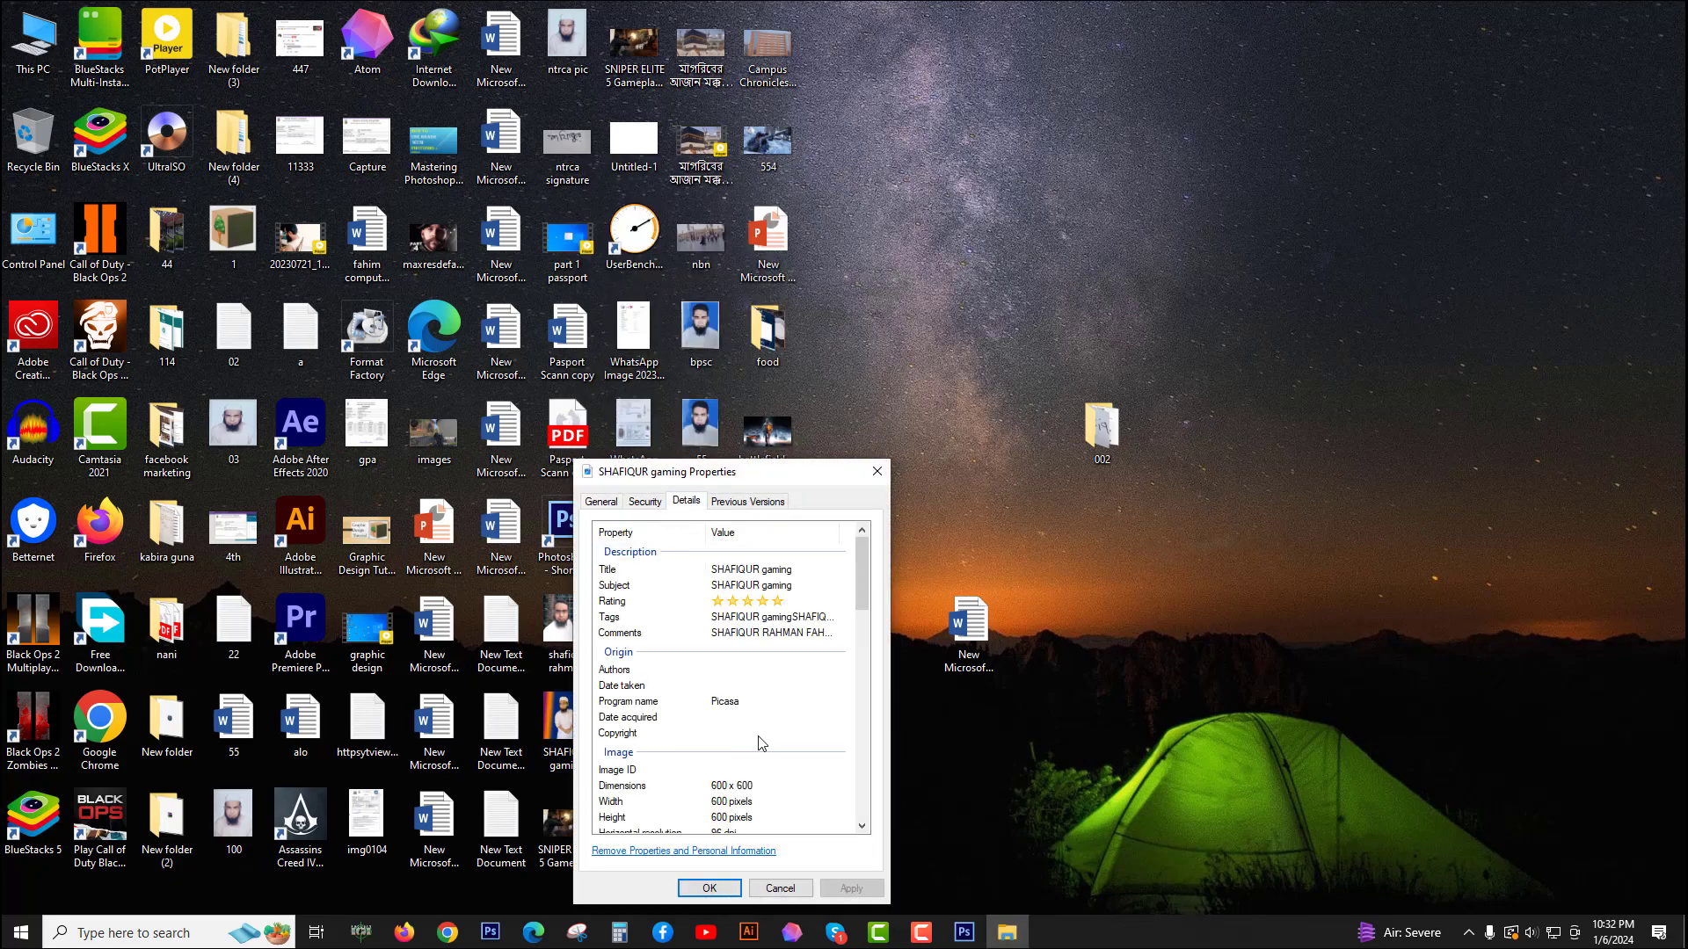
{"action": "left_click", "coordinate": [876, 471]}
{"action": "left_click", "coordinate": [964, 932]}
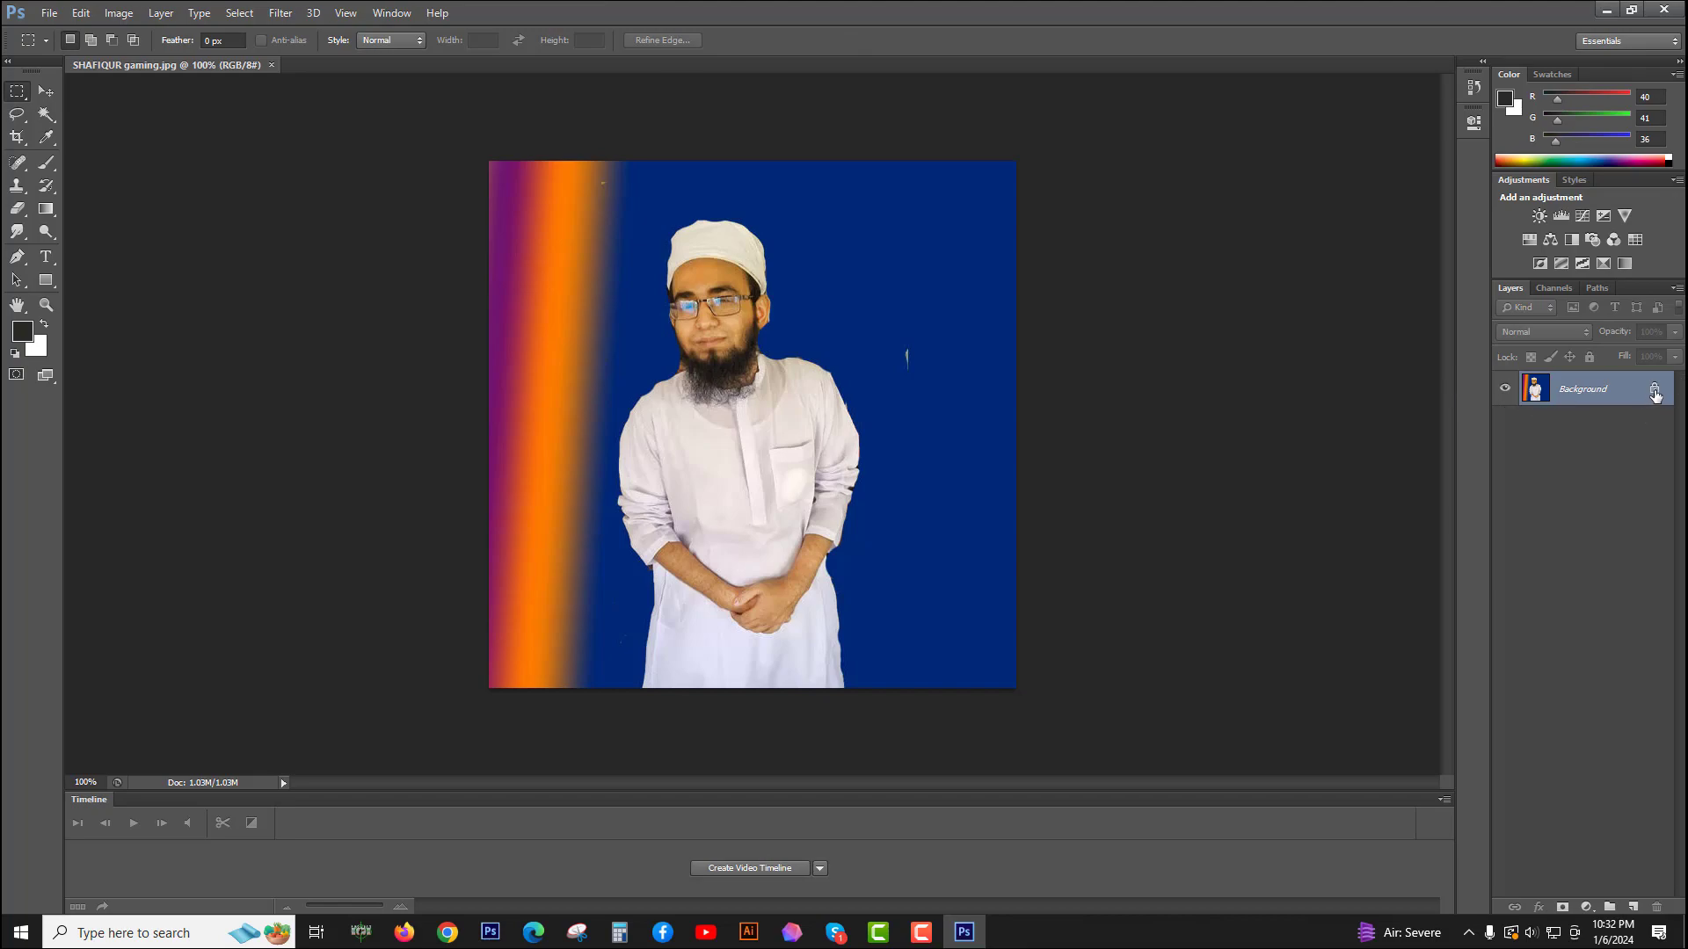
Step: Convert the locked Background into the editable Layer 0
{"action": "double_click", "coordinate": [1654, 393]}
{"action": "left_click", "coordinate": [985, 301]}
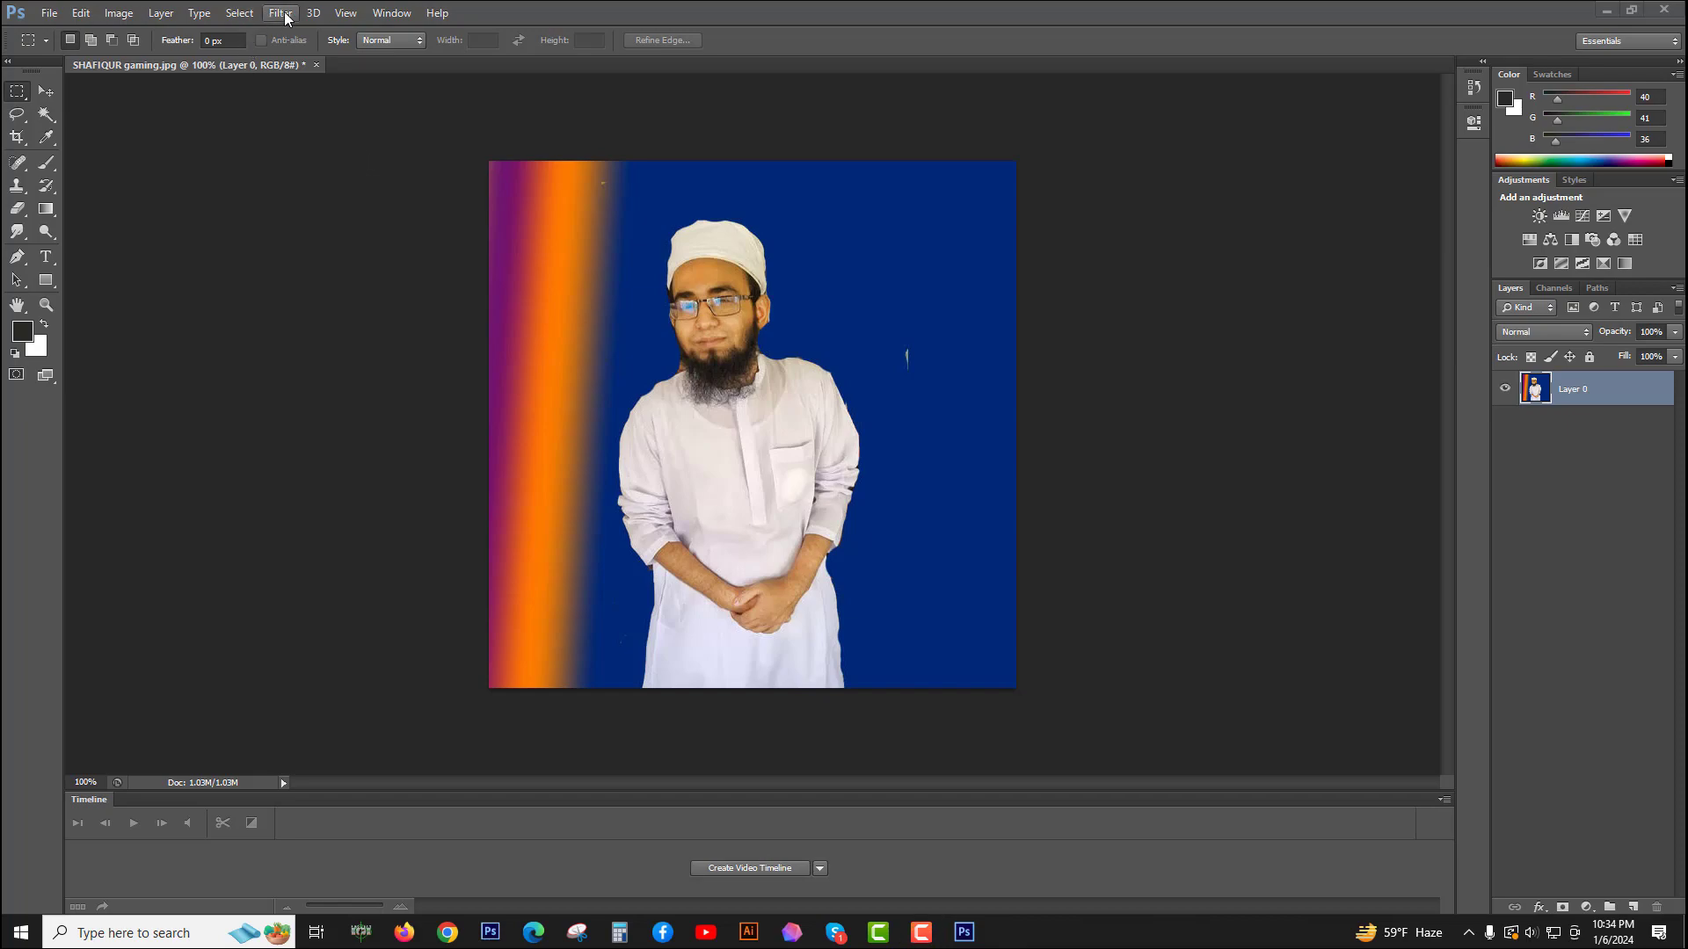
{"action": "left_click", "coordinate": [119, 12]}
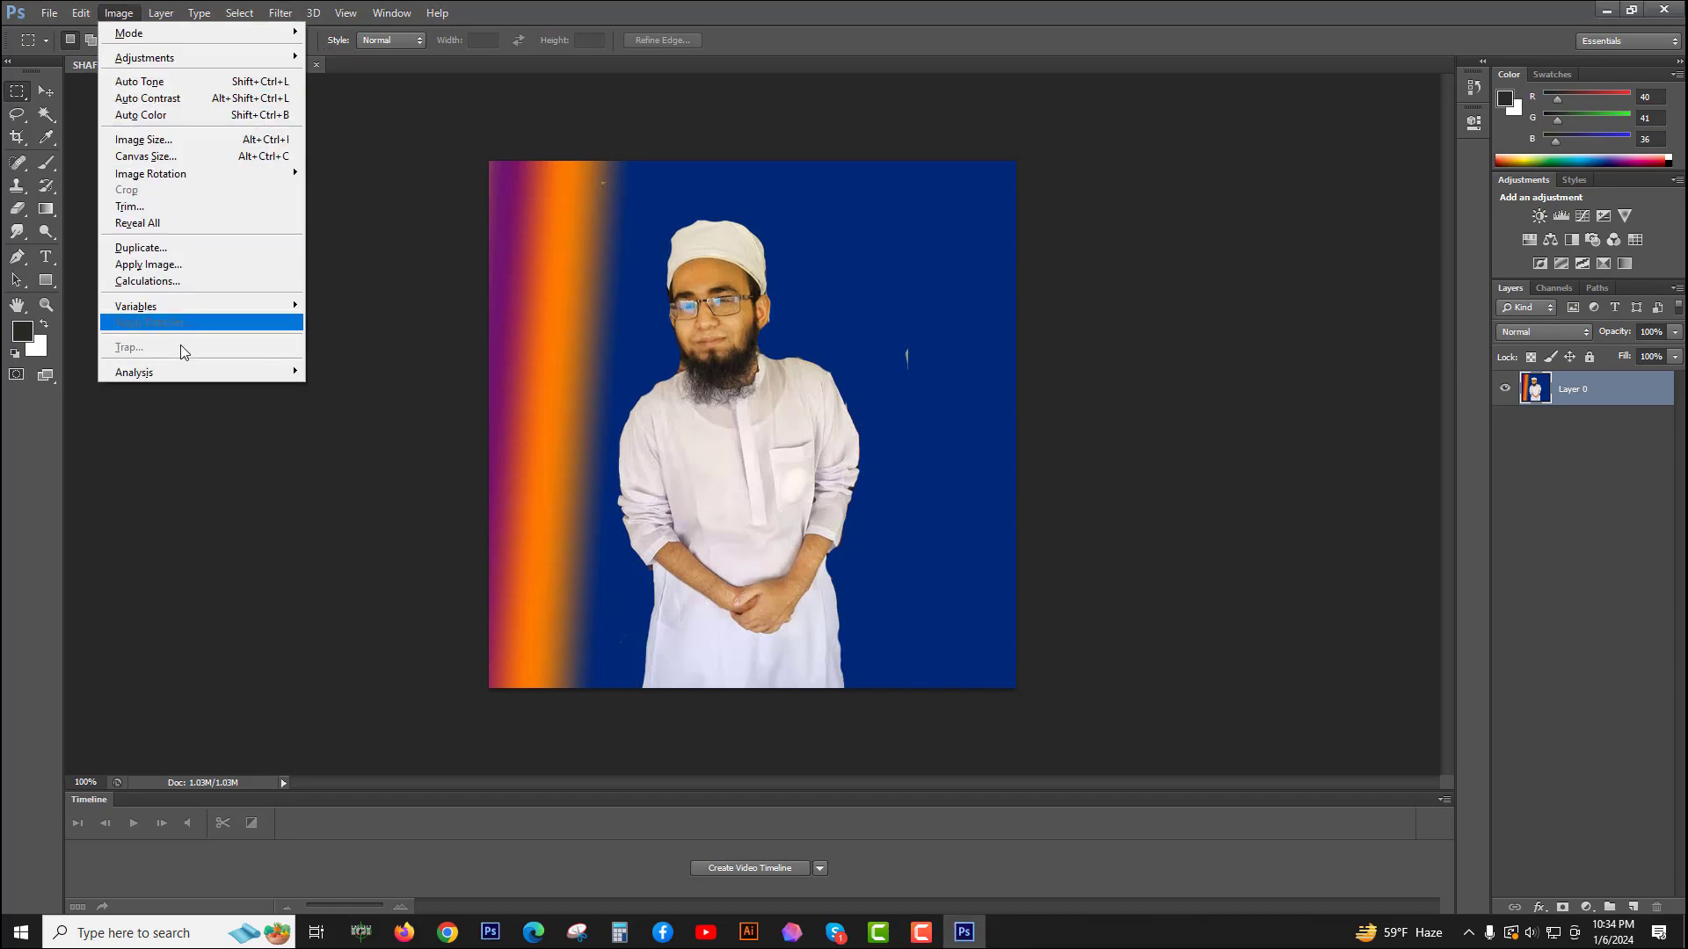
{"action": "left_click", "coordinate": [178, 140]}
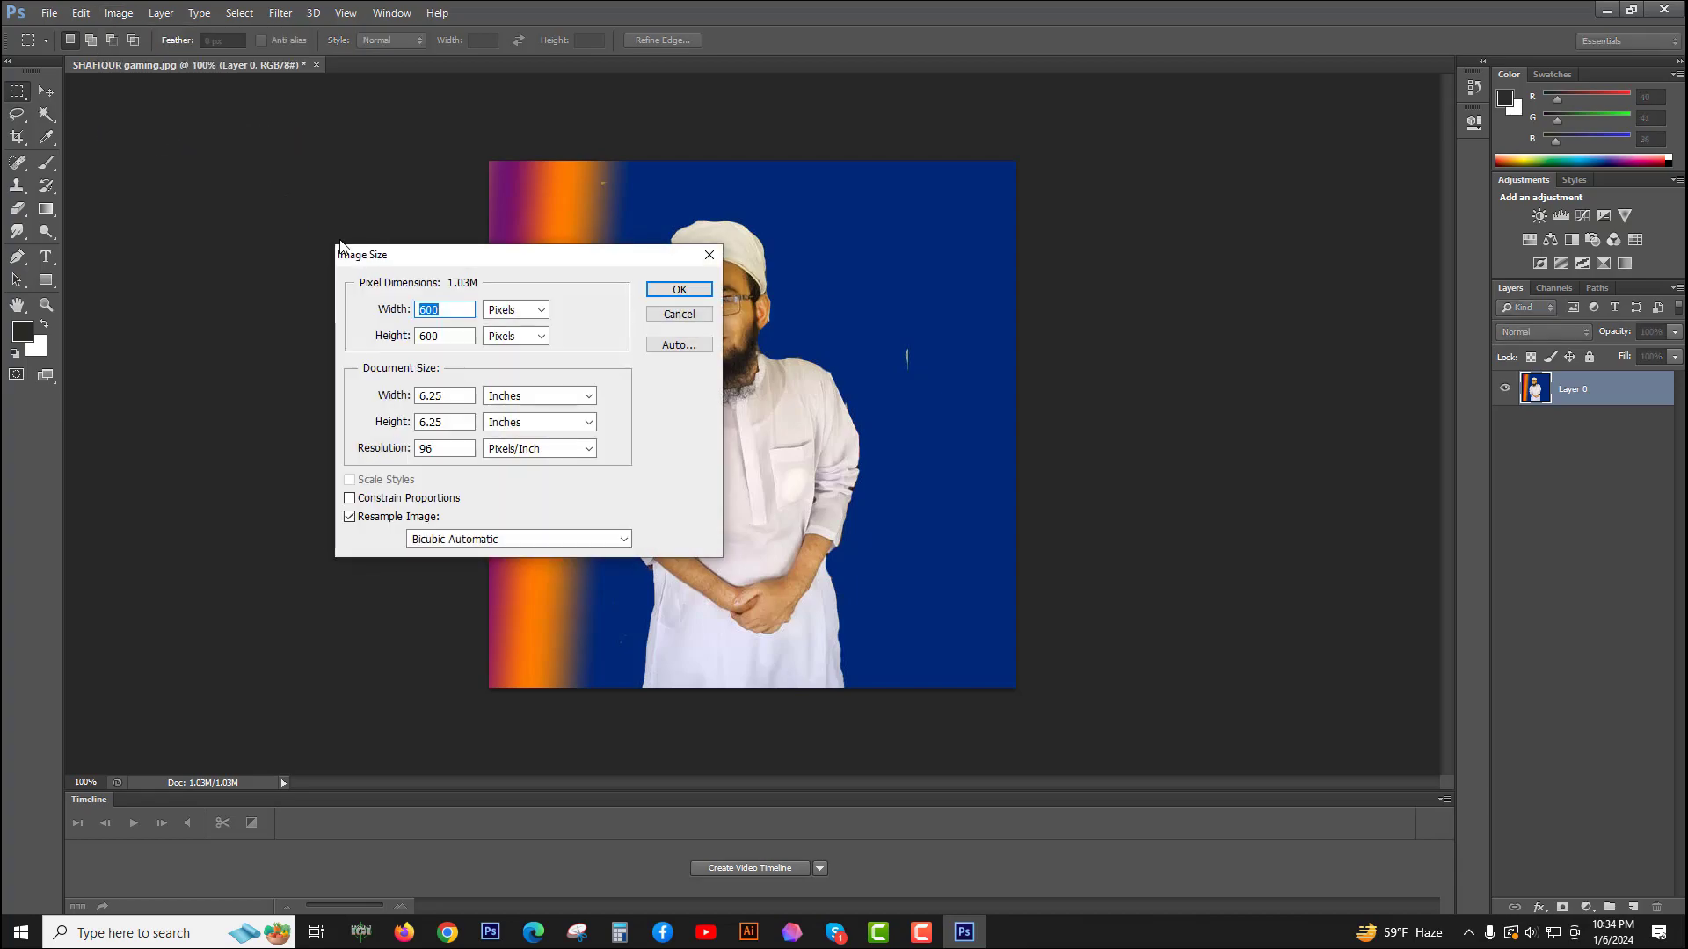
Step: Resize the portrait from 600 × 600 to 300 × 300 pixels
{"action": "left_click_drag", "start_coordinate": [400, 260], "coordinate": [225, 492]}
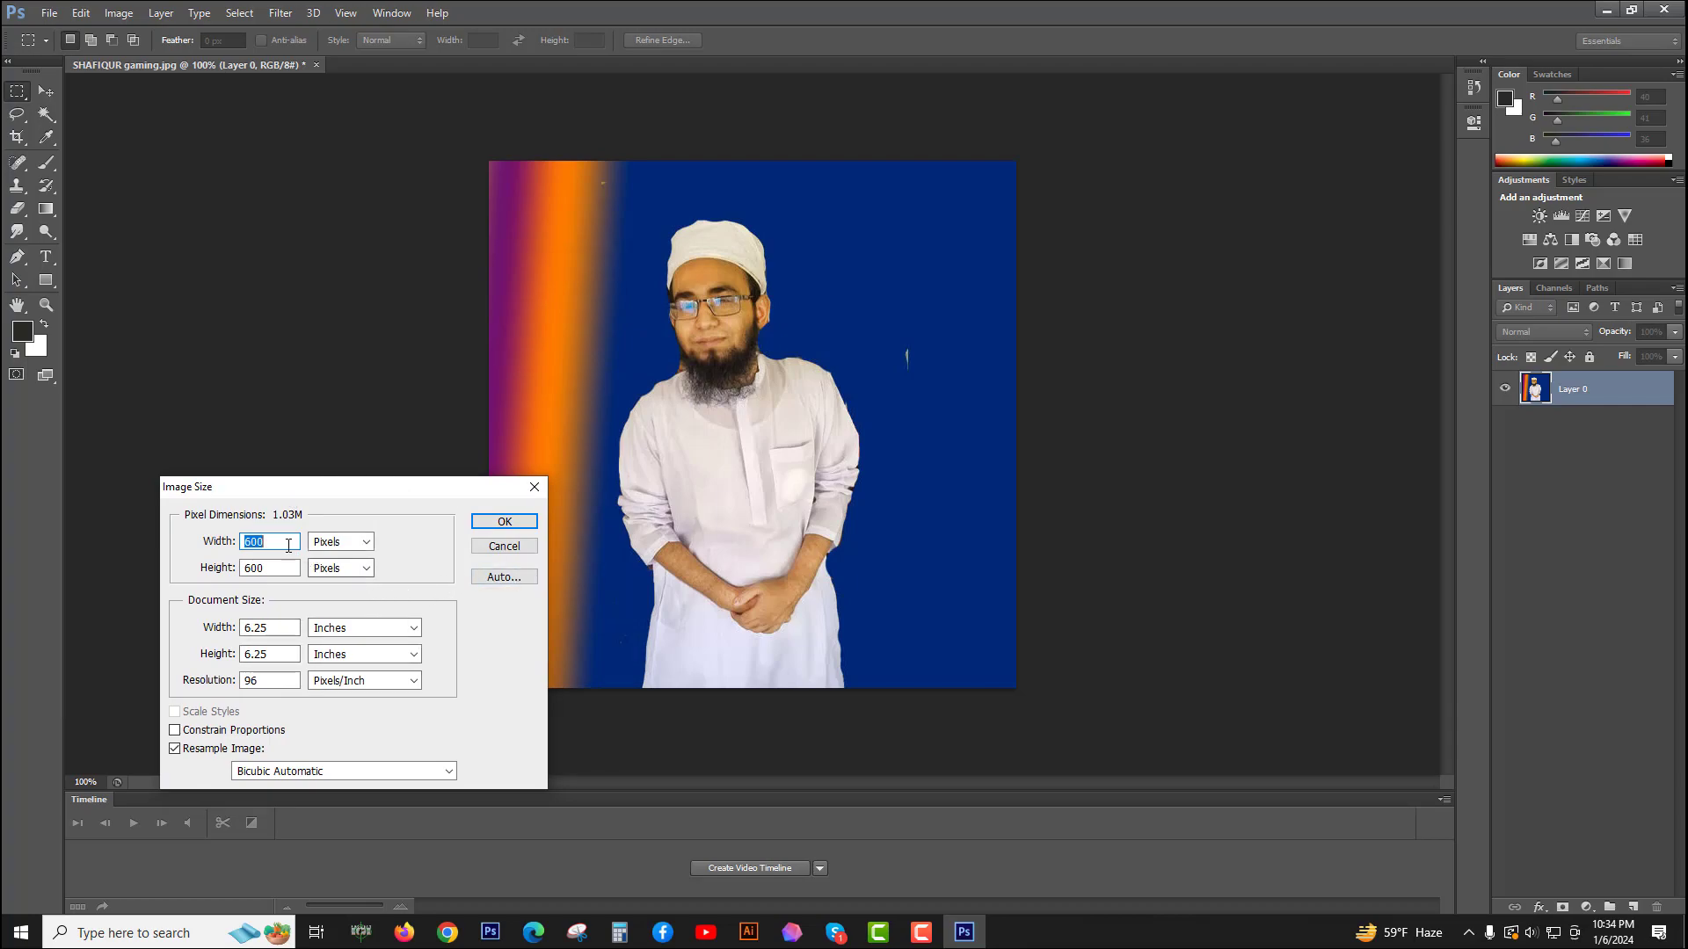
{"action": "left_click", "coordinate": [364, 542]}
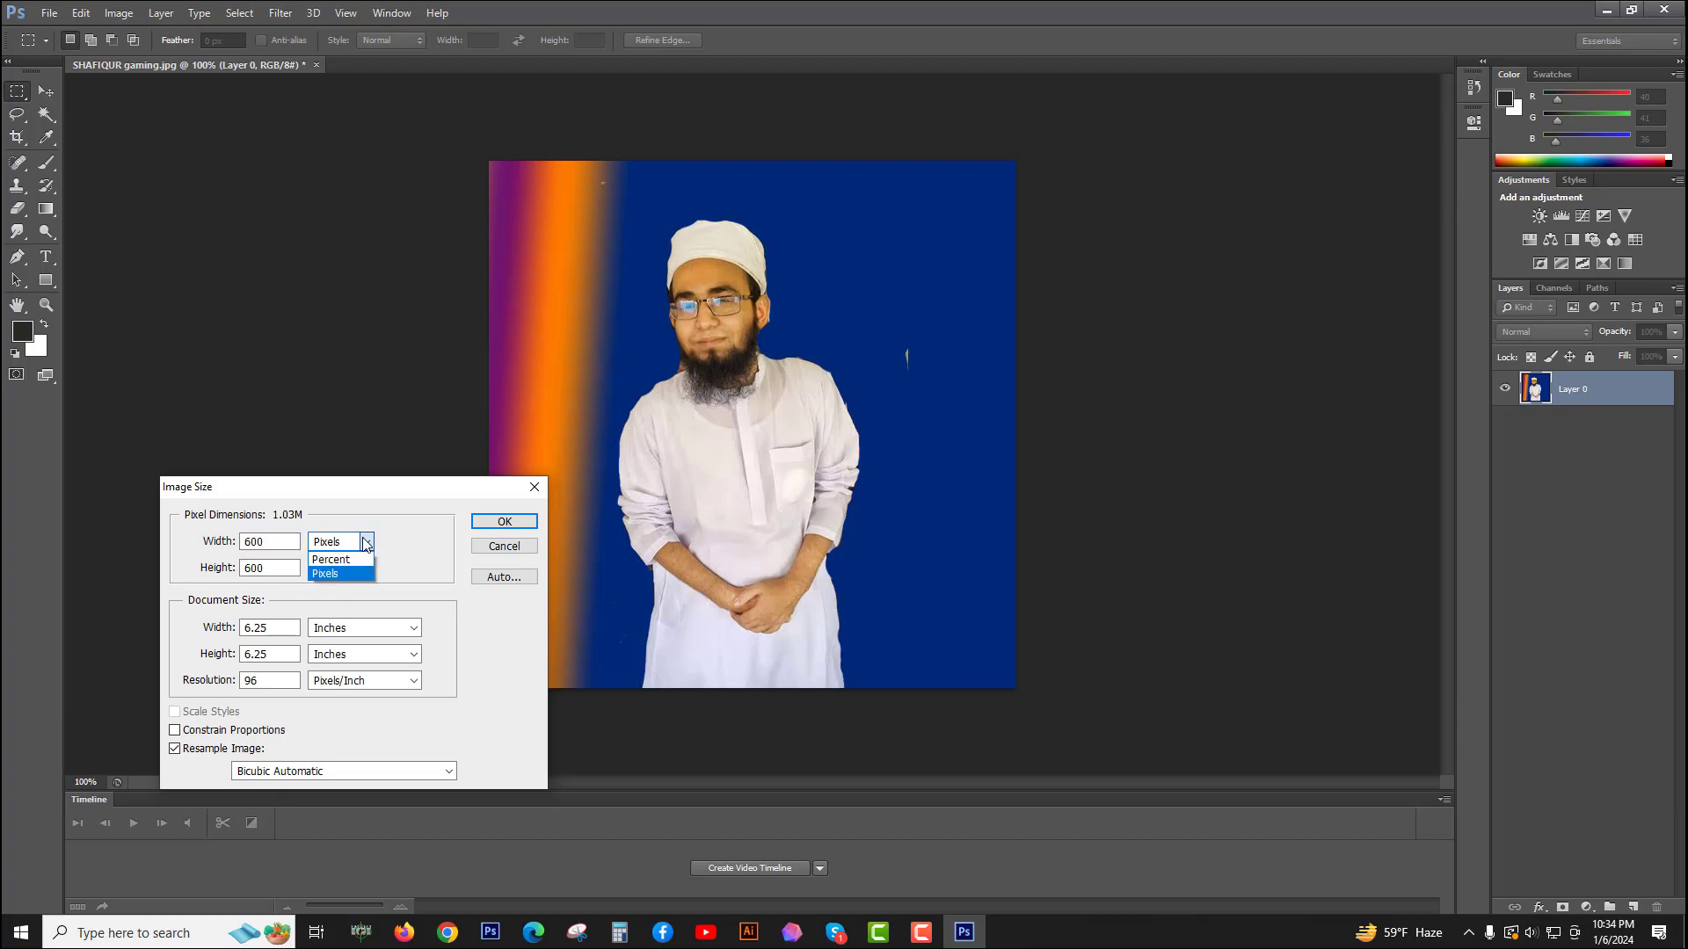
{"action": "left_click", "coordinate": [365, 542]}
{"action": "left_click", "coordinate": [366, 568]}
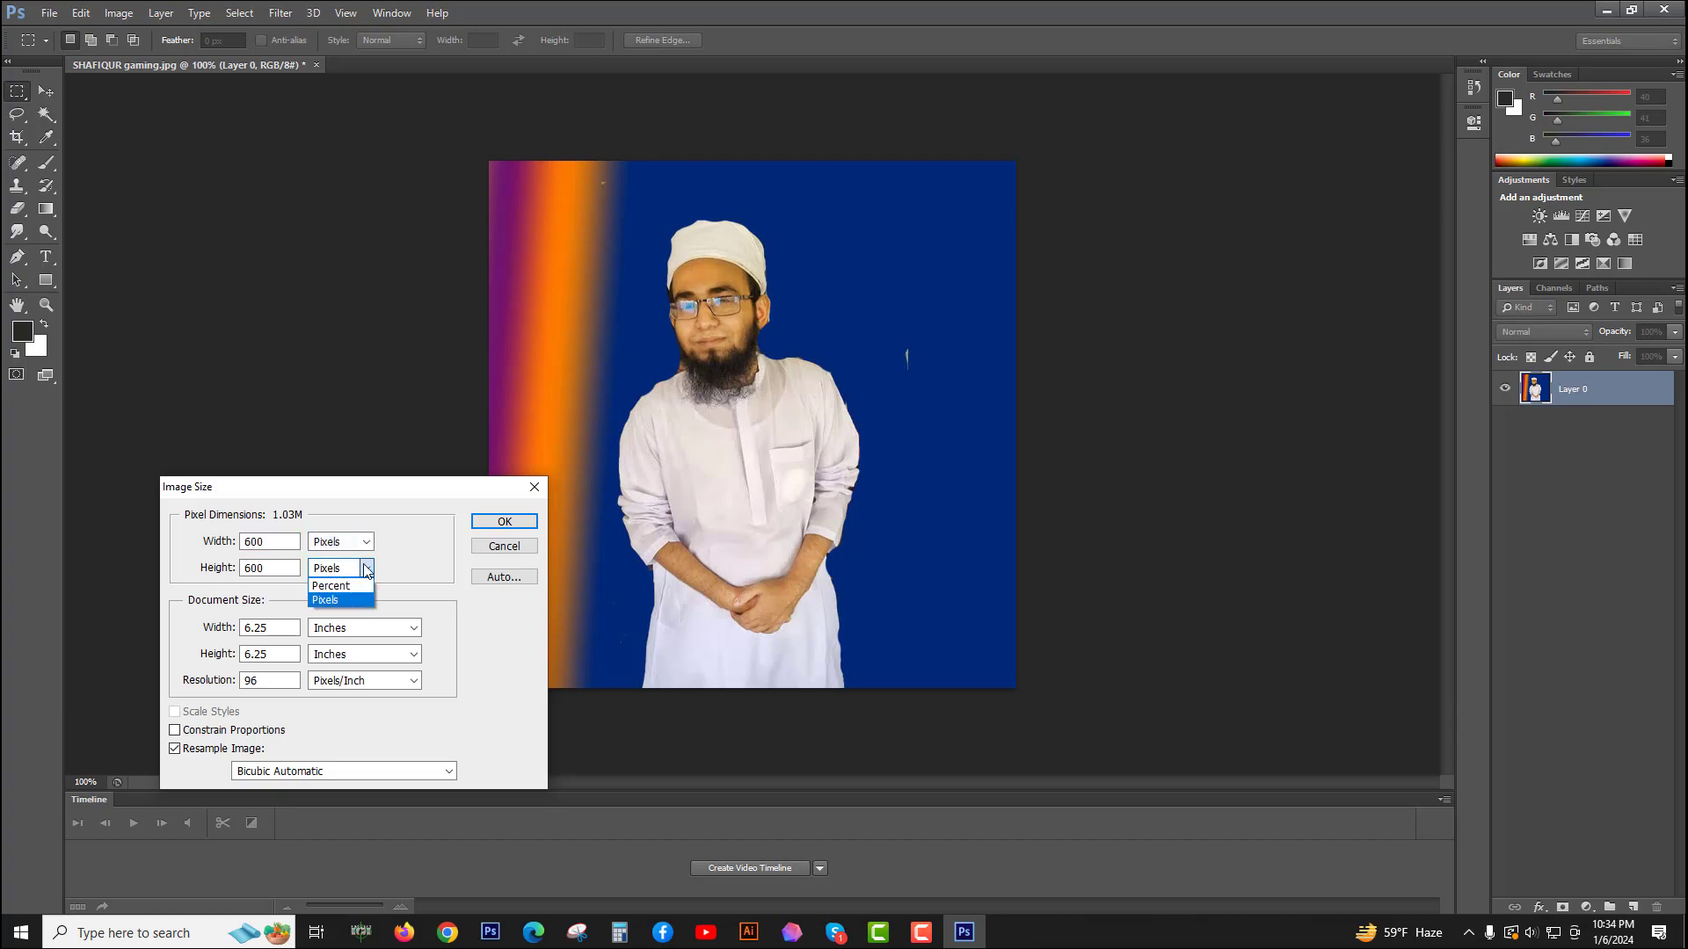
{"action": "double_click", "coordinate": [260, 541]}
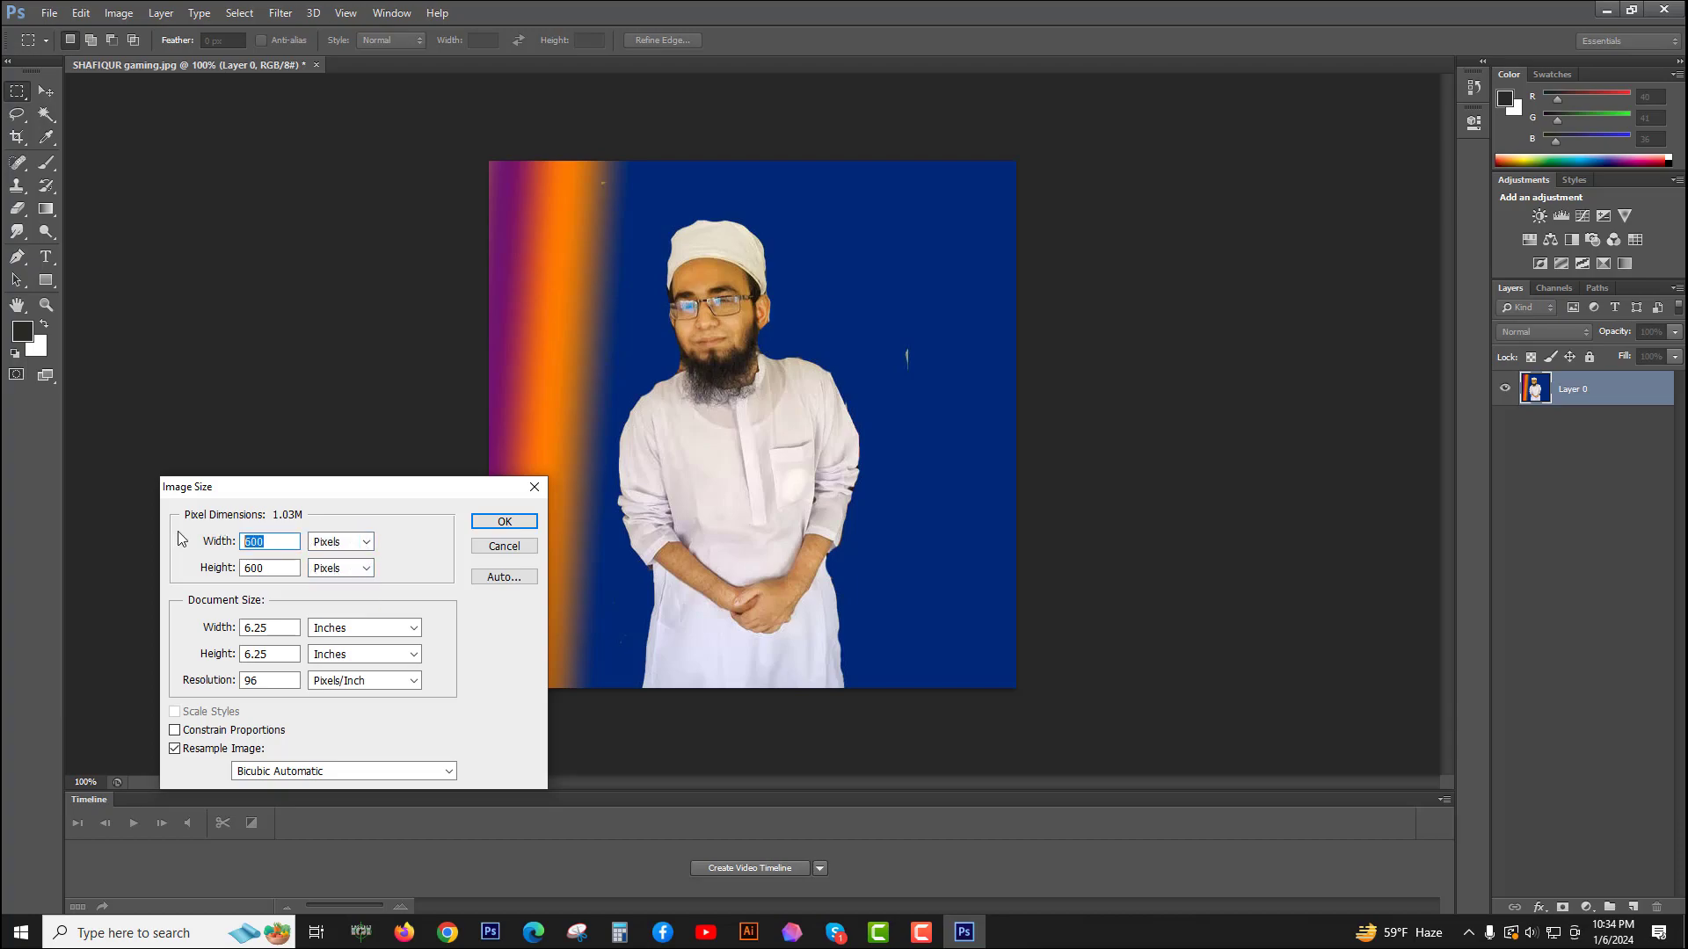
{"action": "type", "text": "300"}
{"action": "left_click", "coordinate": [262, 567]}
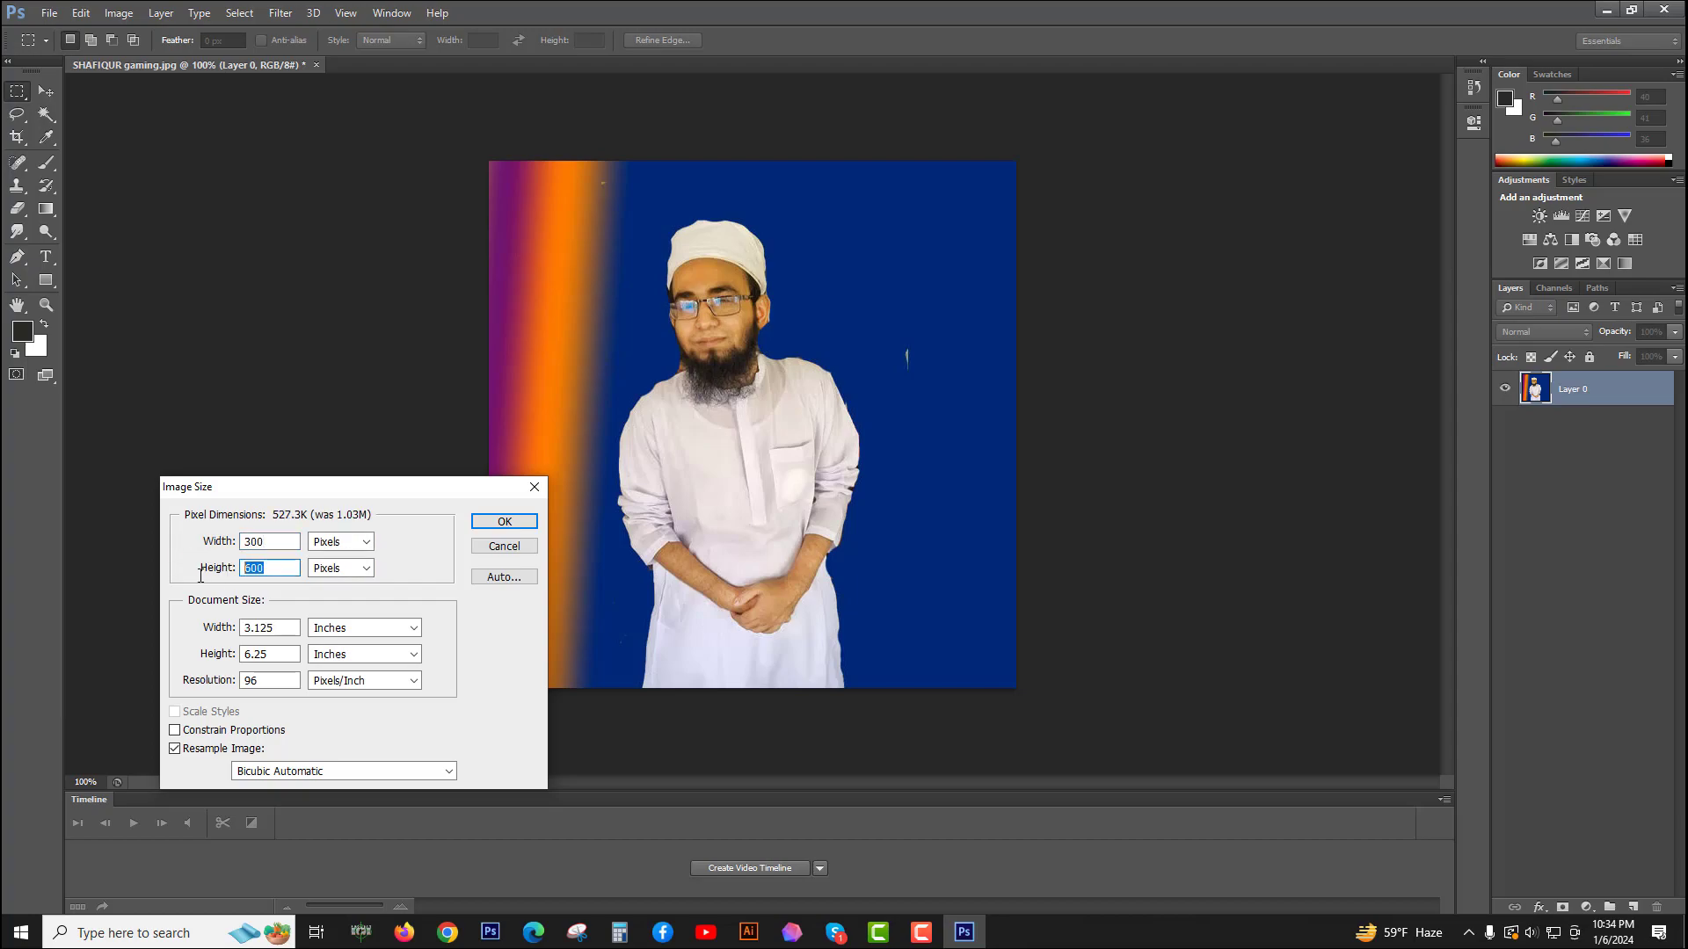
{"action": "type", "text": "300"}
{"action": "left_click", "coordinate": [484, 523]}
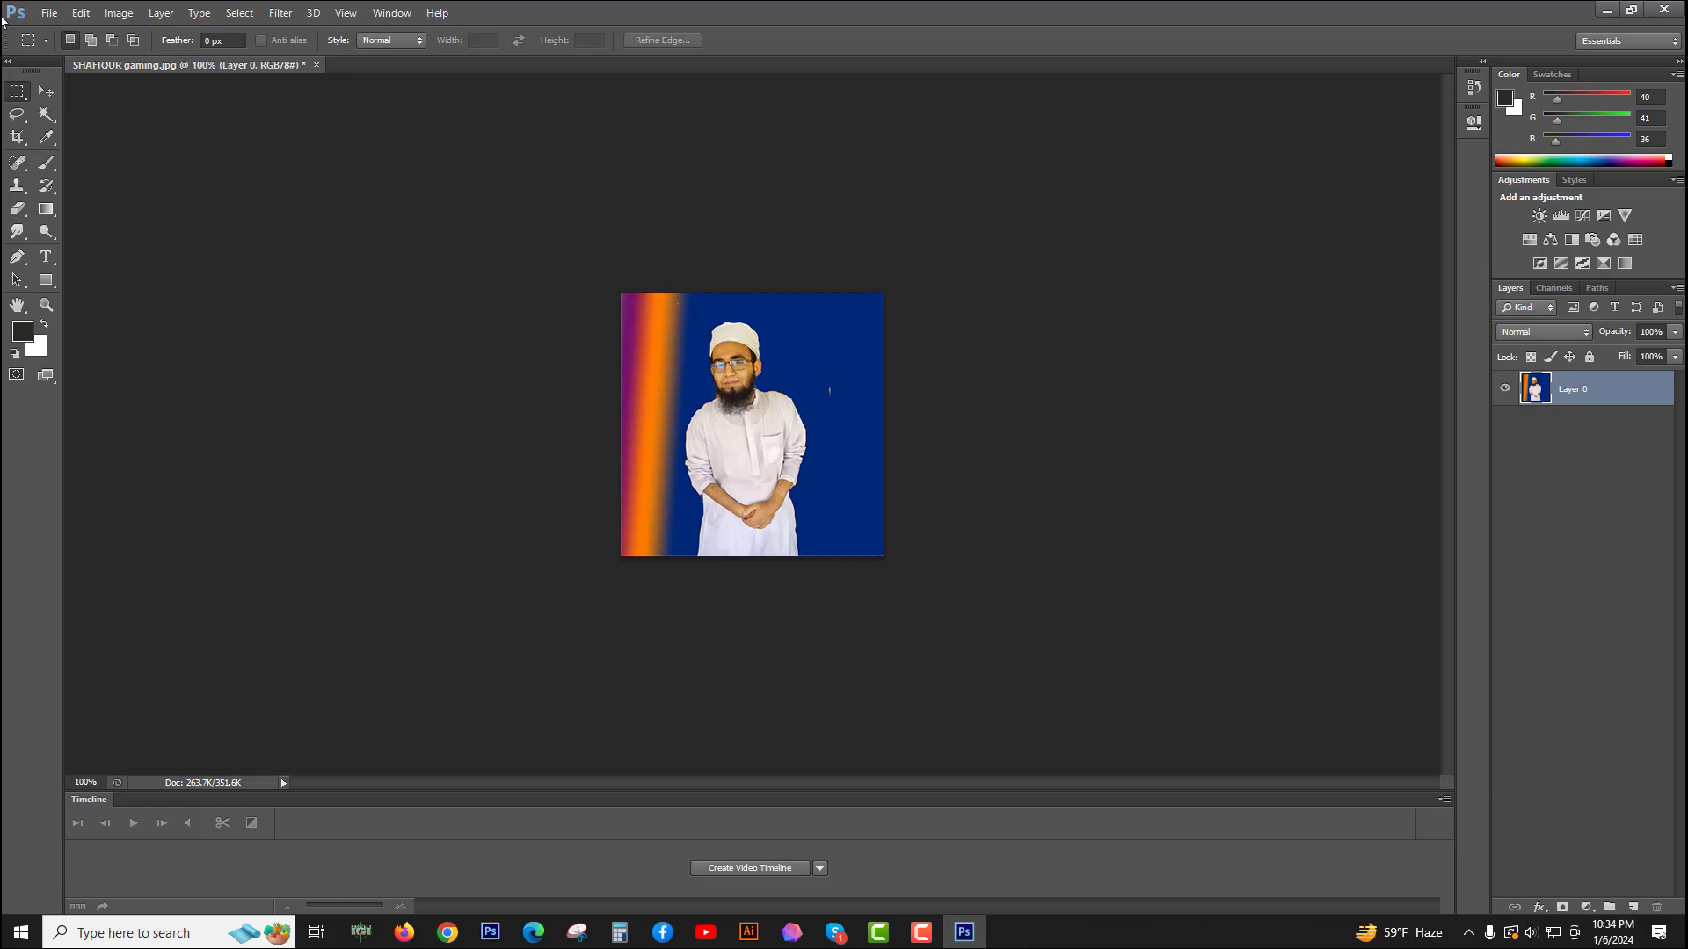
{"action": "left_click", "coordinate": [50, 13]}
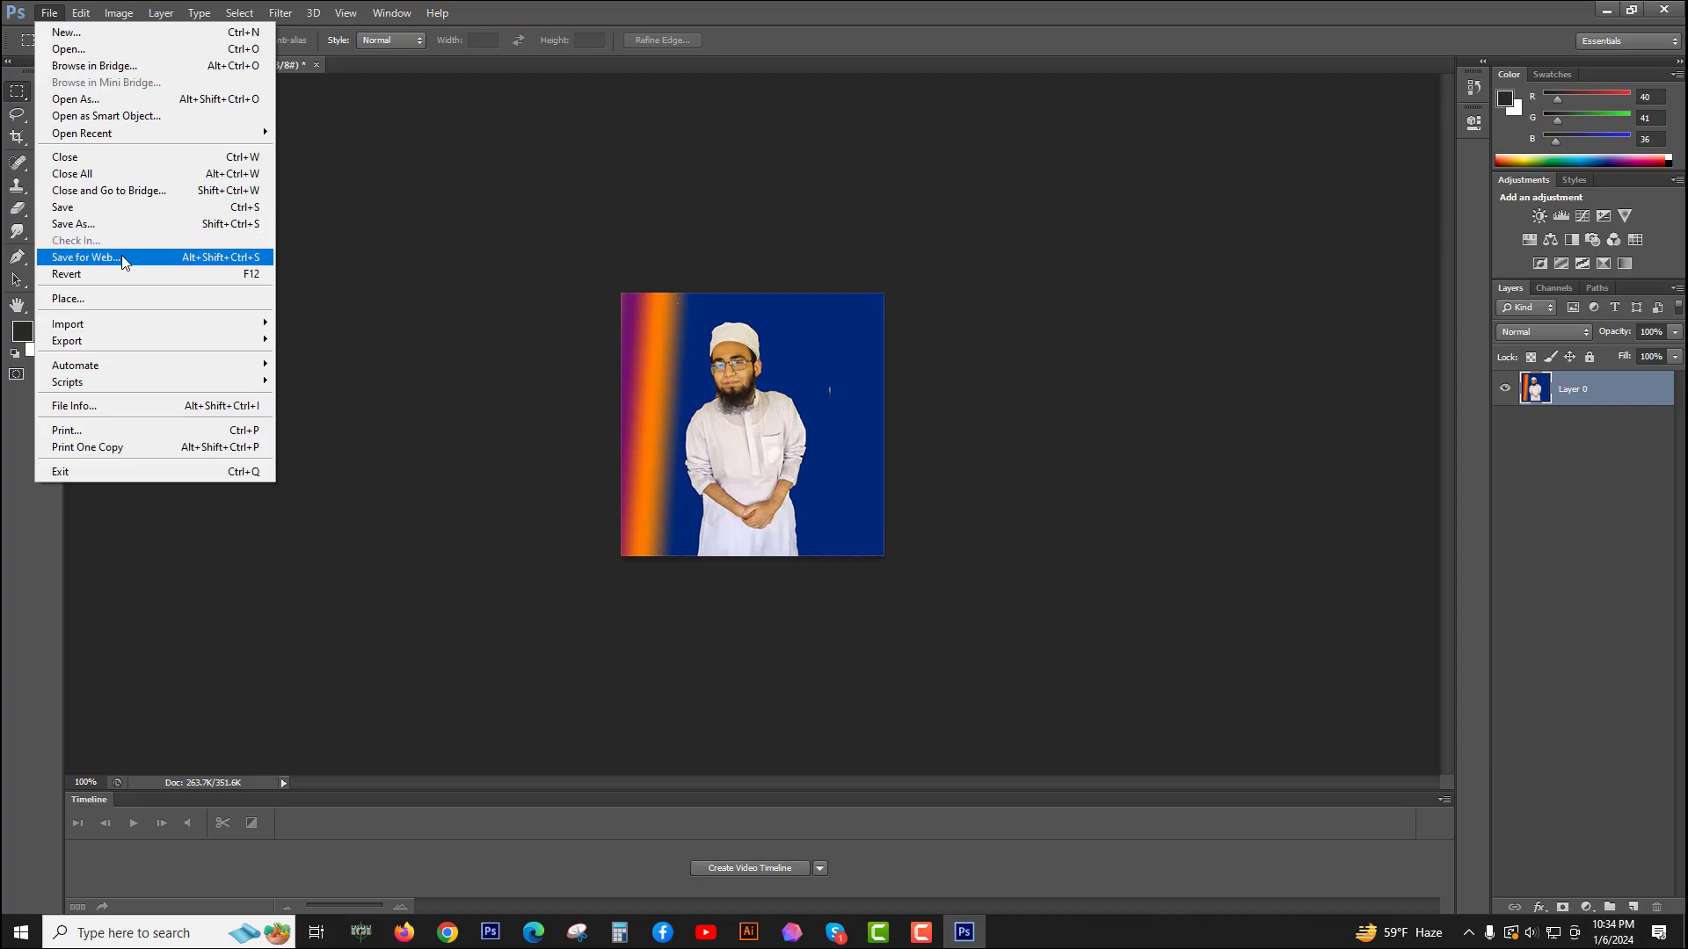
Step: Save the portrait as a JPEG copy in Saved Pictures at Maximum quality
{"action": "left_click", "coordinate": [80, 211]}
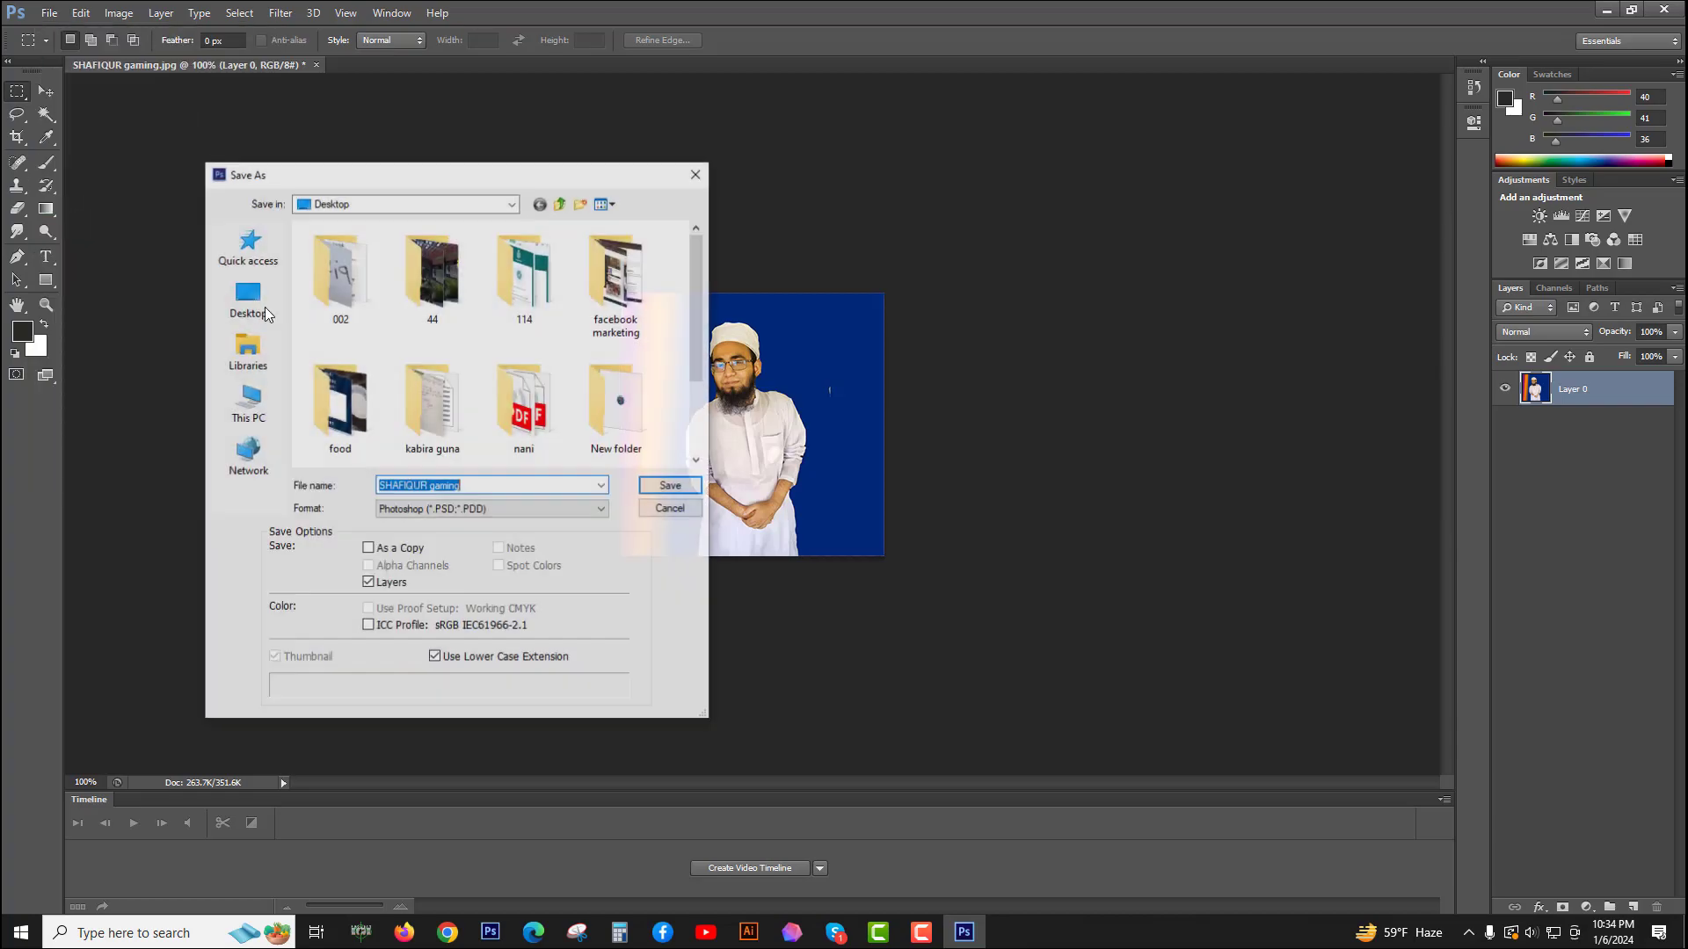
{"action": "left_click", "coordinate": [429, 511]}
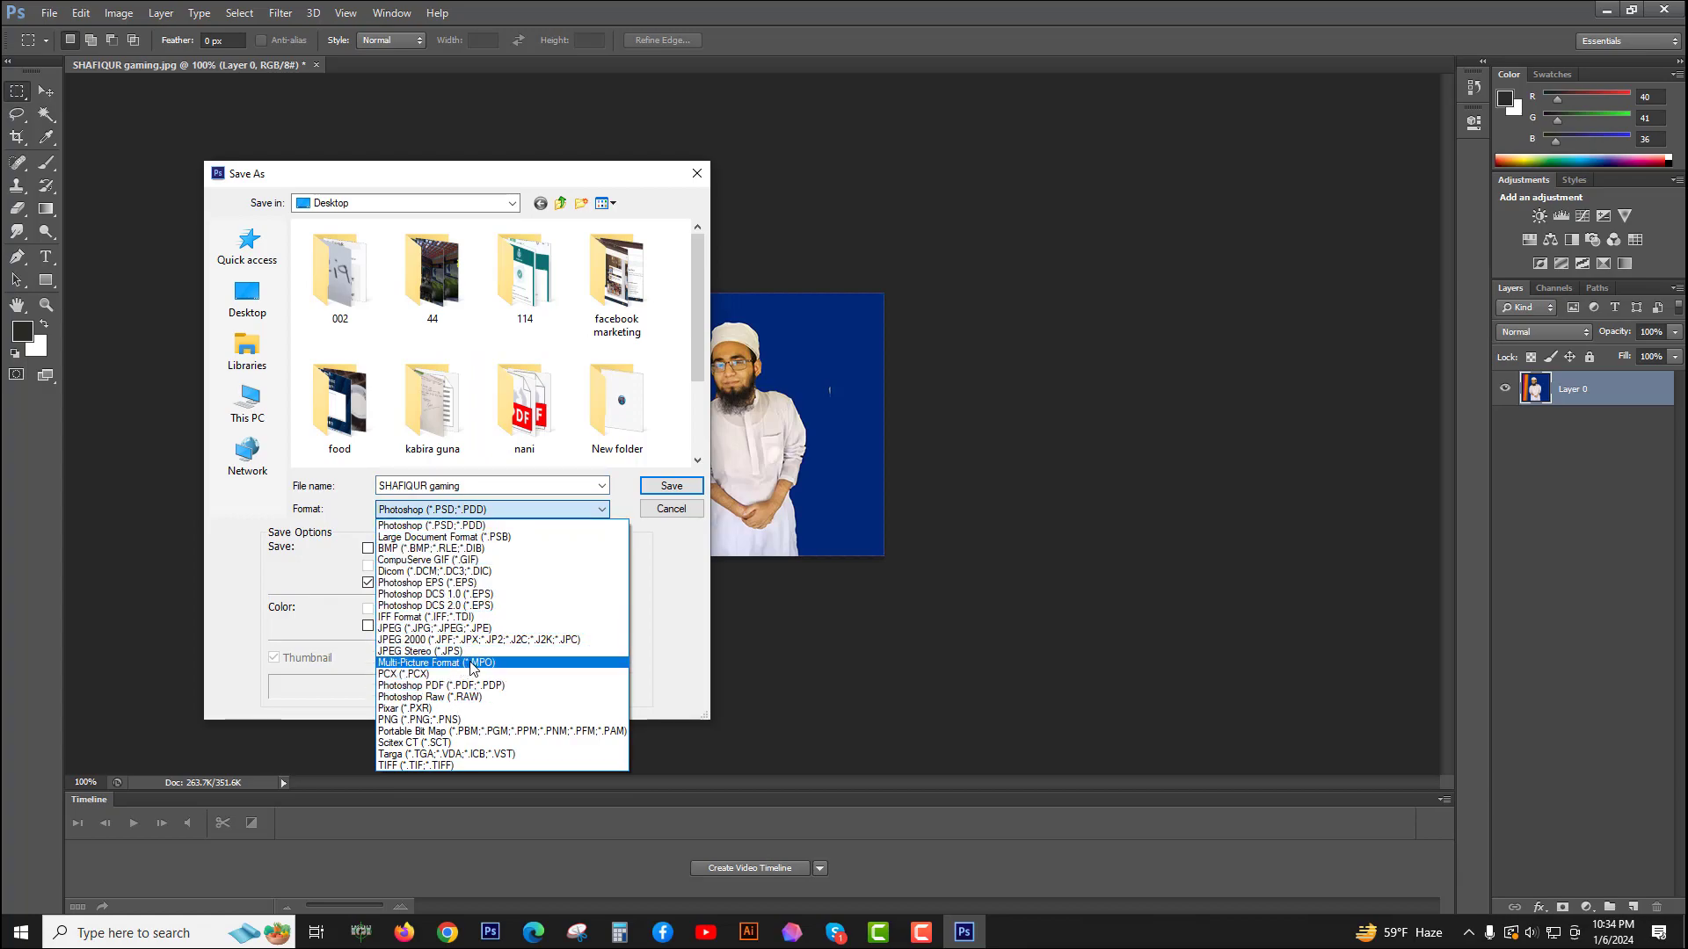
{"action": "left_click", "coordinate": [466, 629]}
{"action": "scroll", "coordinate": [462, 357], "scroll_direction": "down", "scroll_amount": 5}
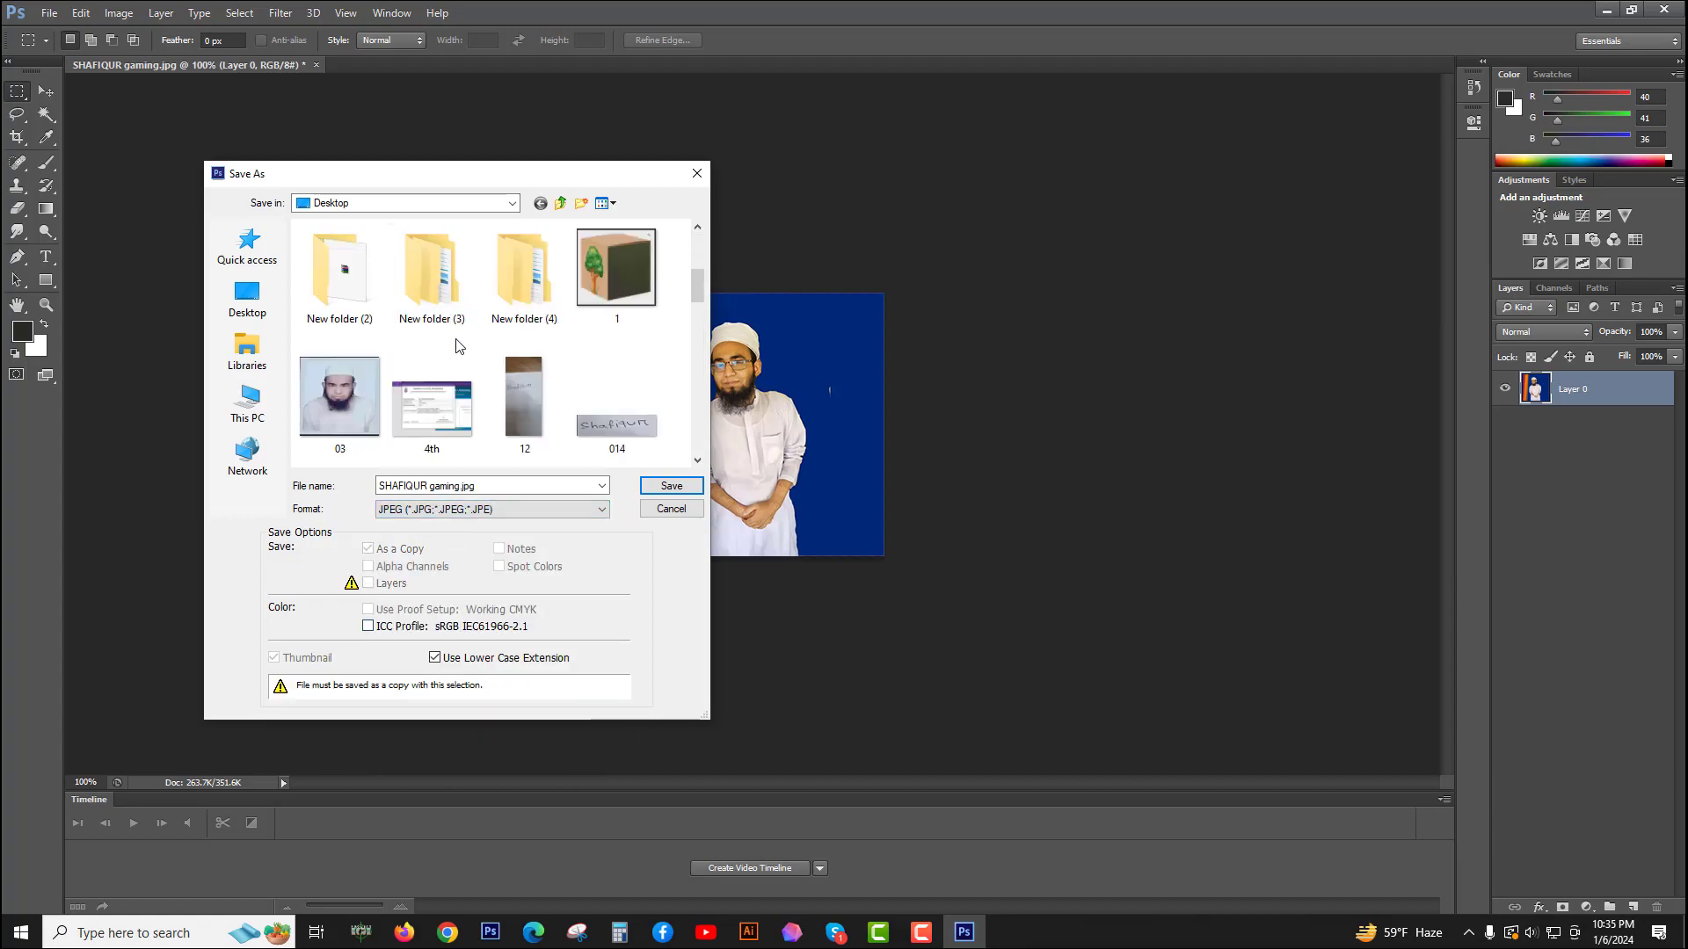
{"action": "scroll", "coordinate": [463, 357], "scroll_direction": "down", "scroll_amount": 5}
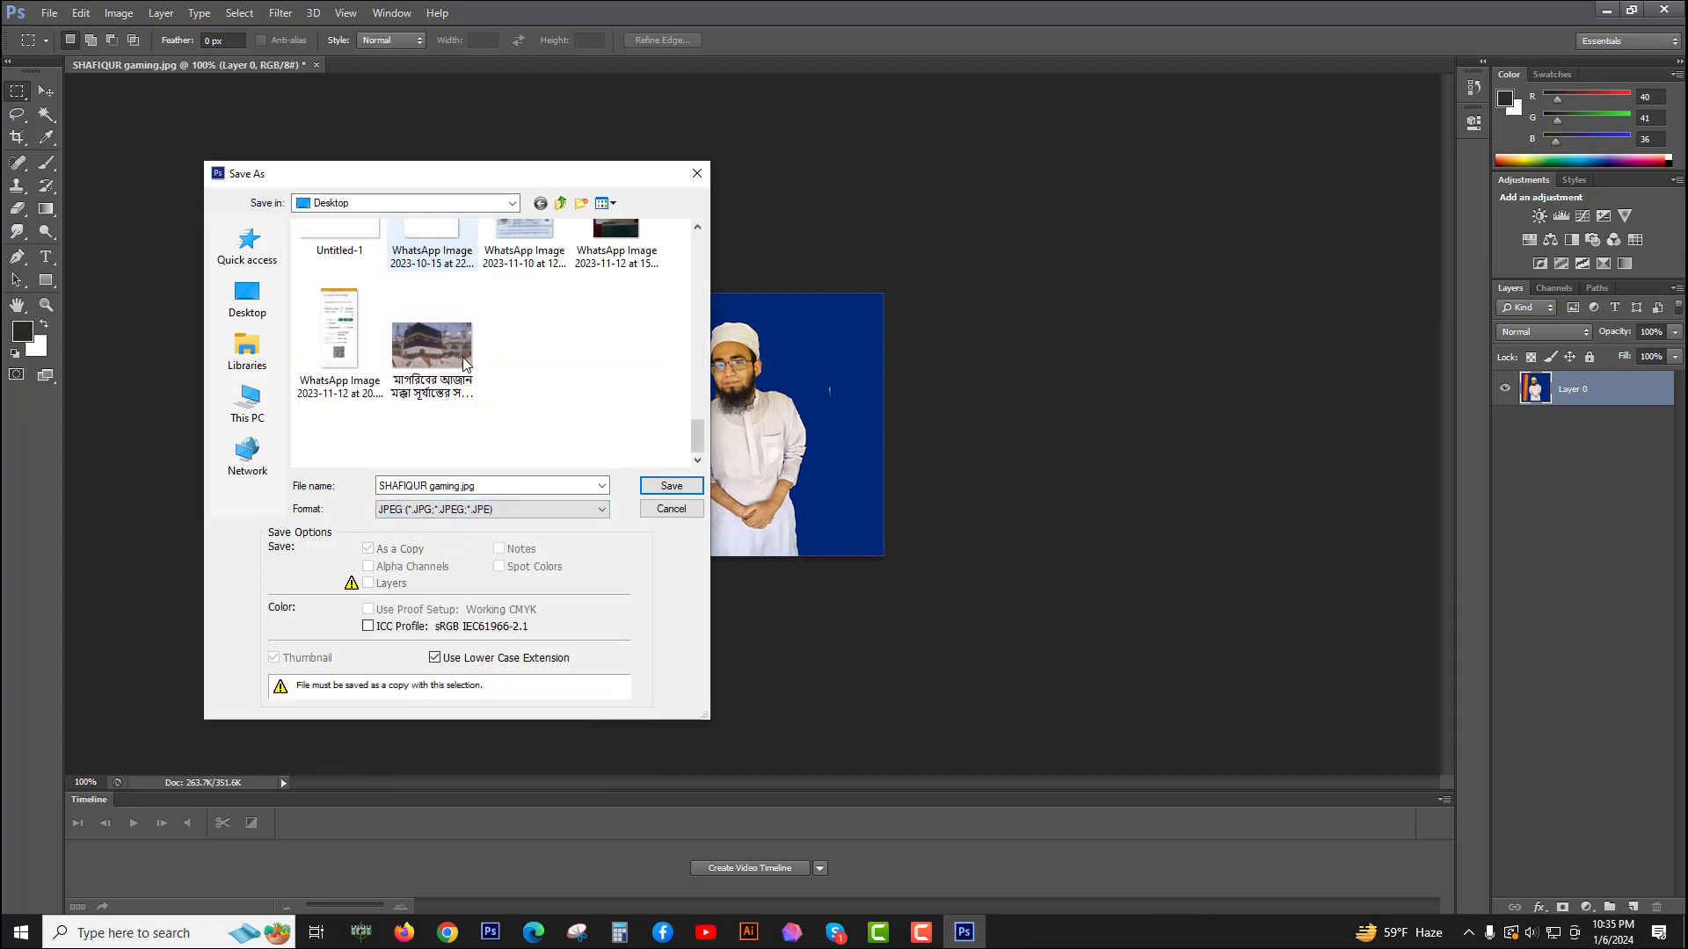
{"action": "left_click", "coordinate": [255, 351]}
{"action": "double_click", "coordinate": [371, 352]}
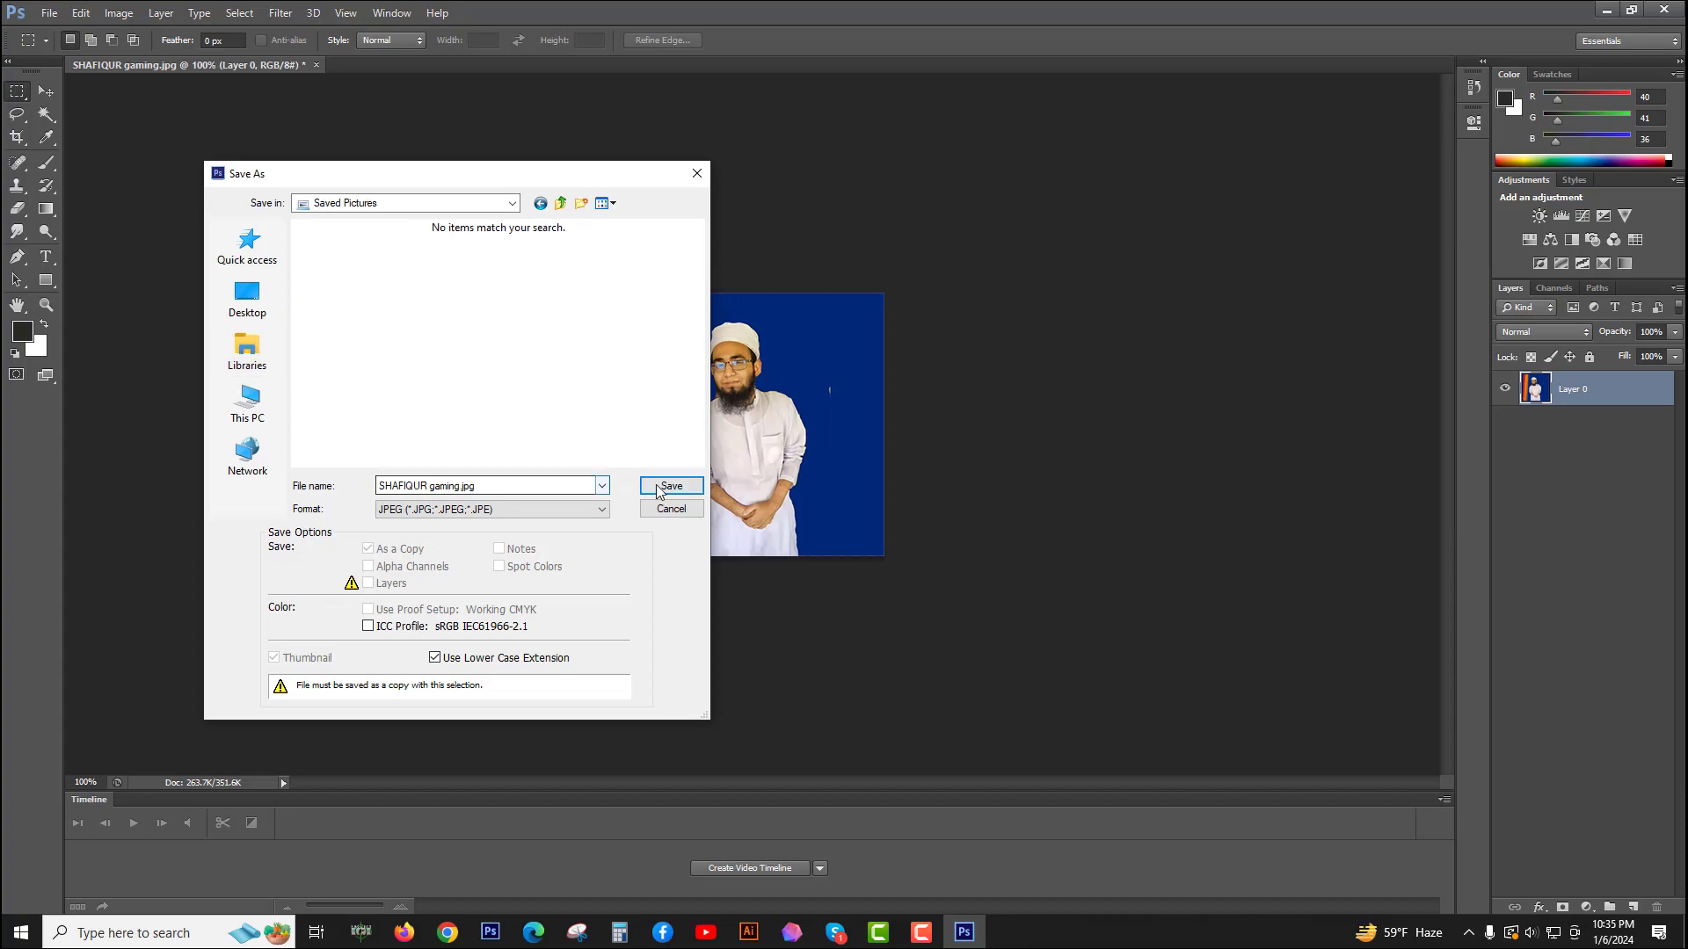
{"action": "left_click", "coordinate": [667, 488]}
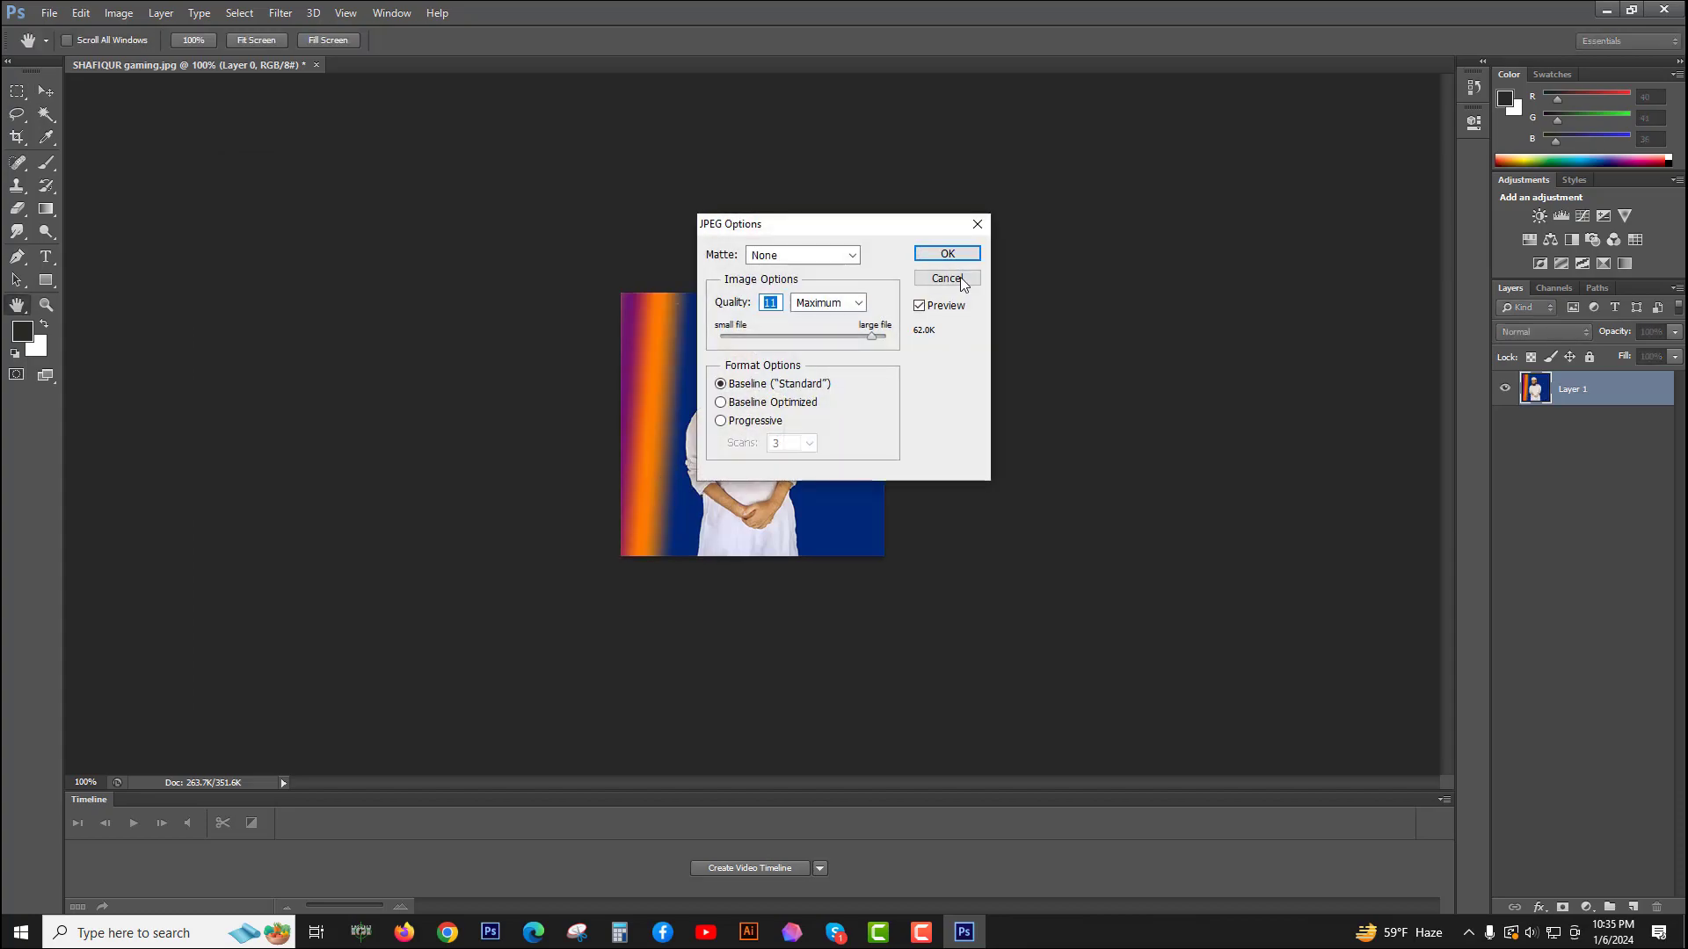
{"action": "left_click", "coordinate": [946, 253]}
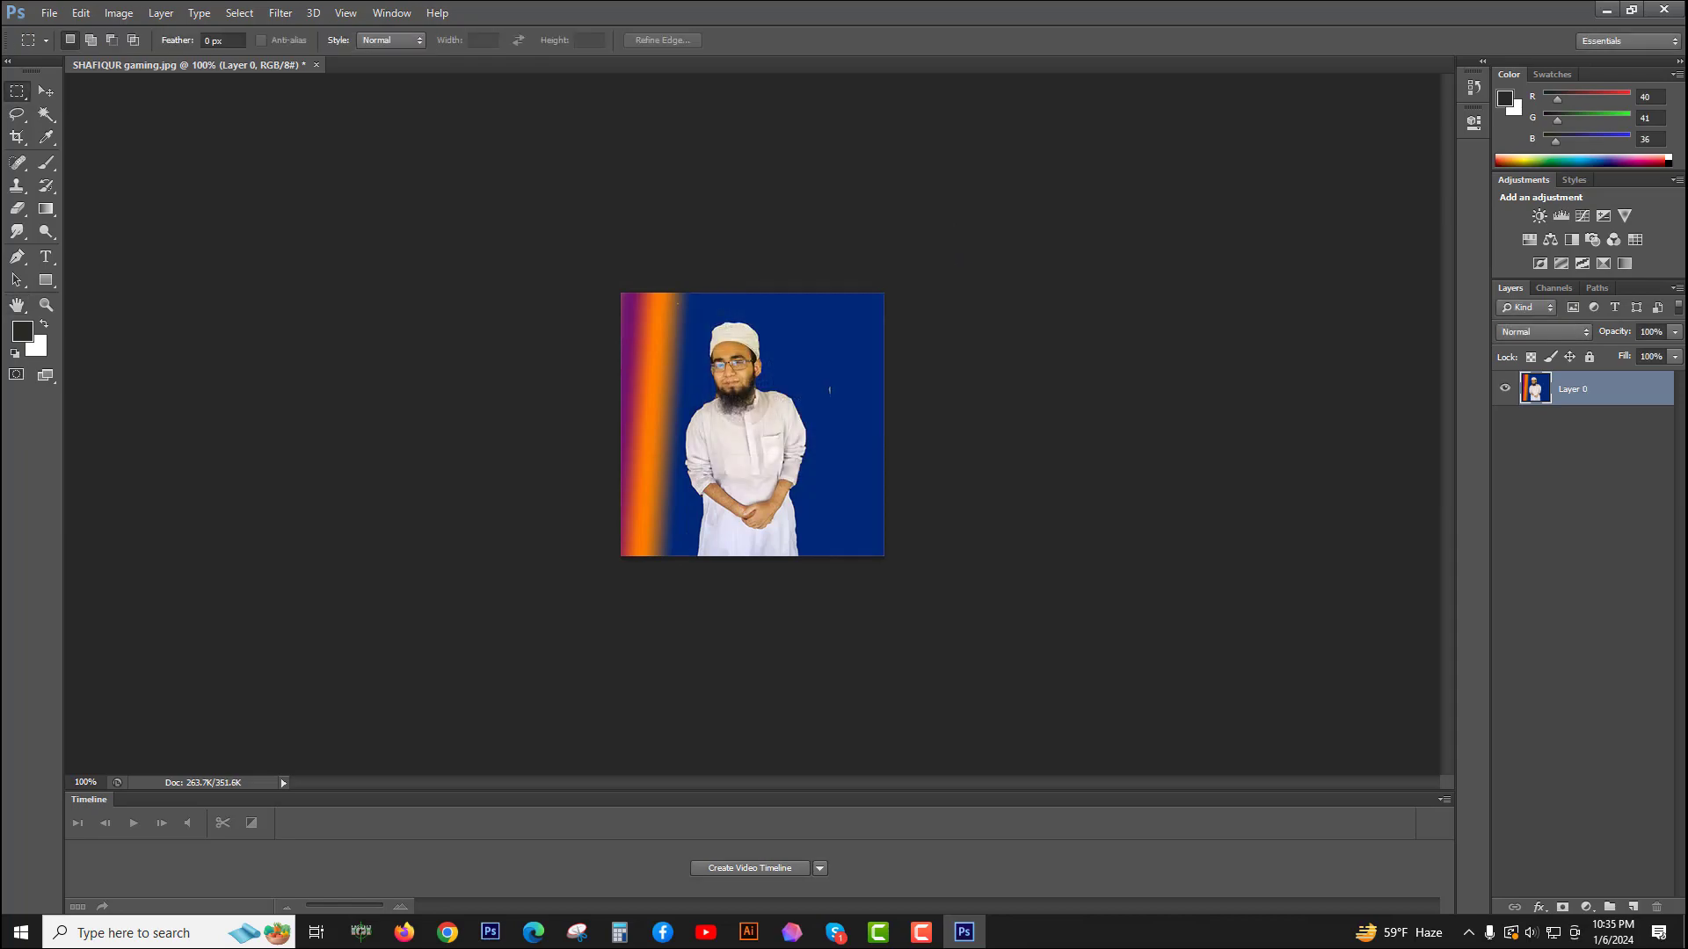
Step: Confirm the saved copy in folder 002 measures 300 × 300 pixels
{"action": "left_click", "coordinate": [1607, 11]}
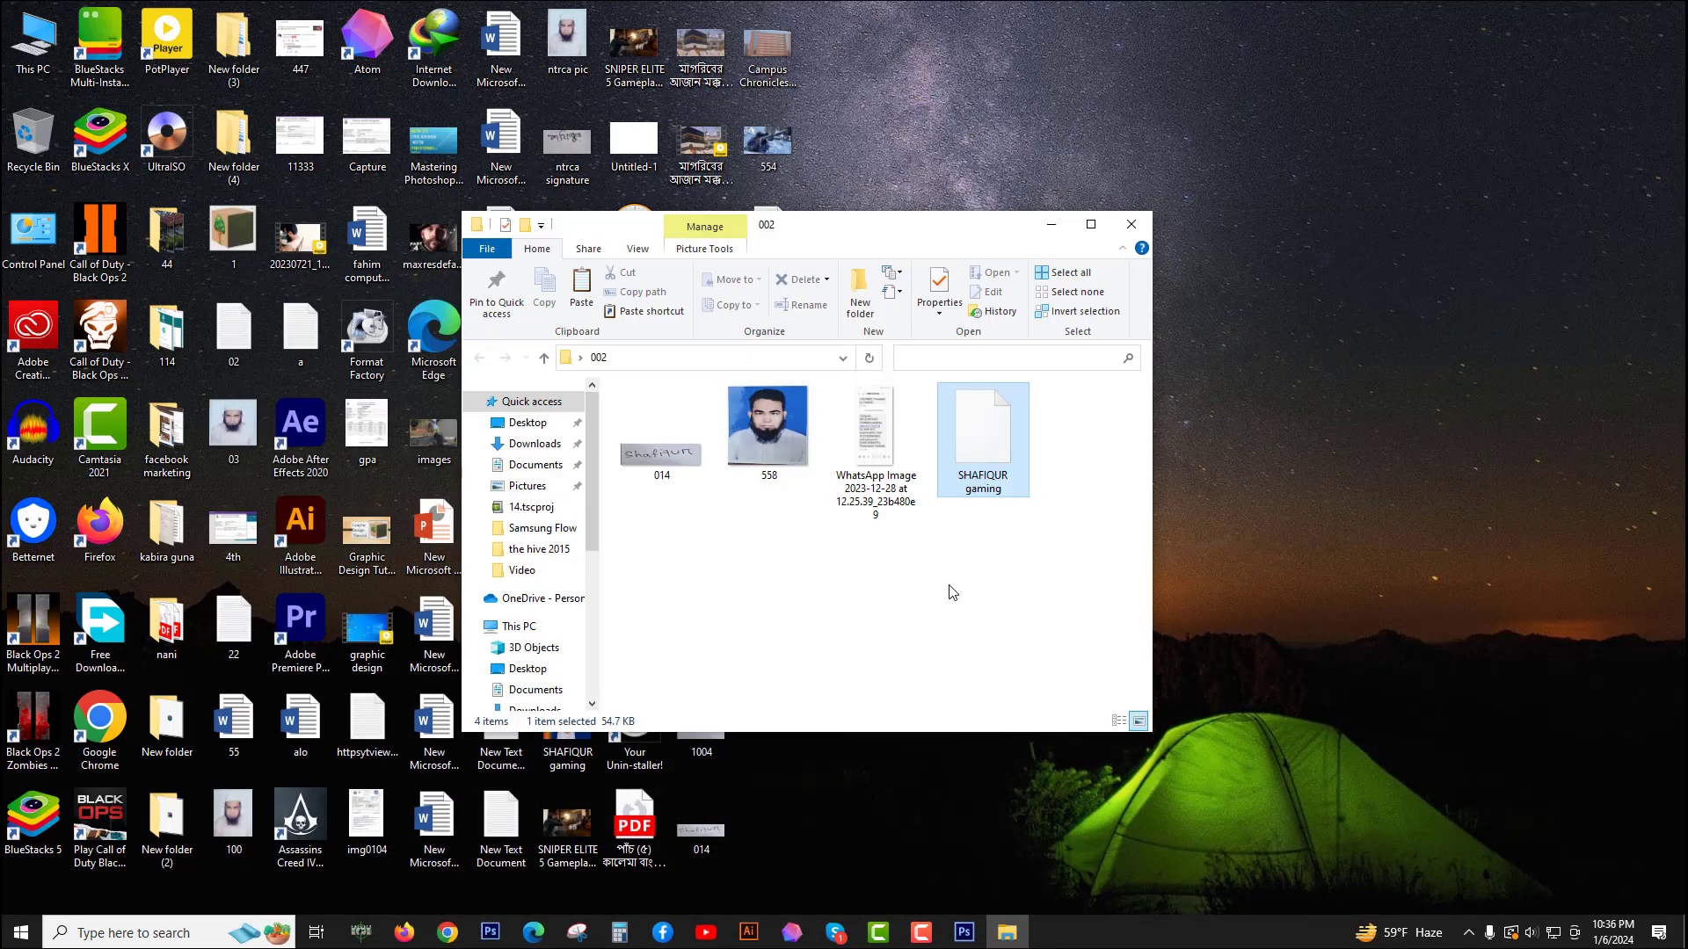
{"action": "left_click", "coordinate": [1091, 224]}
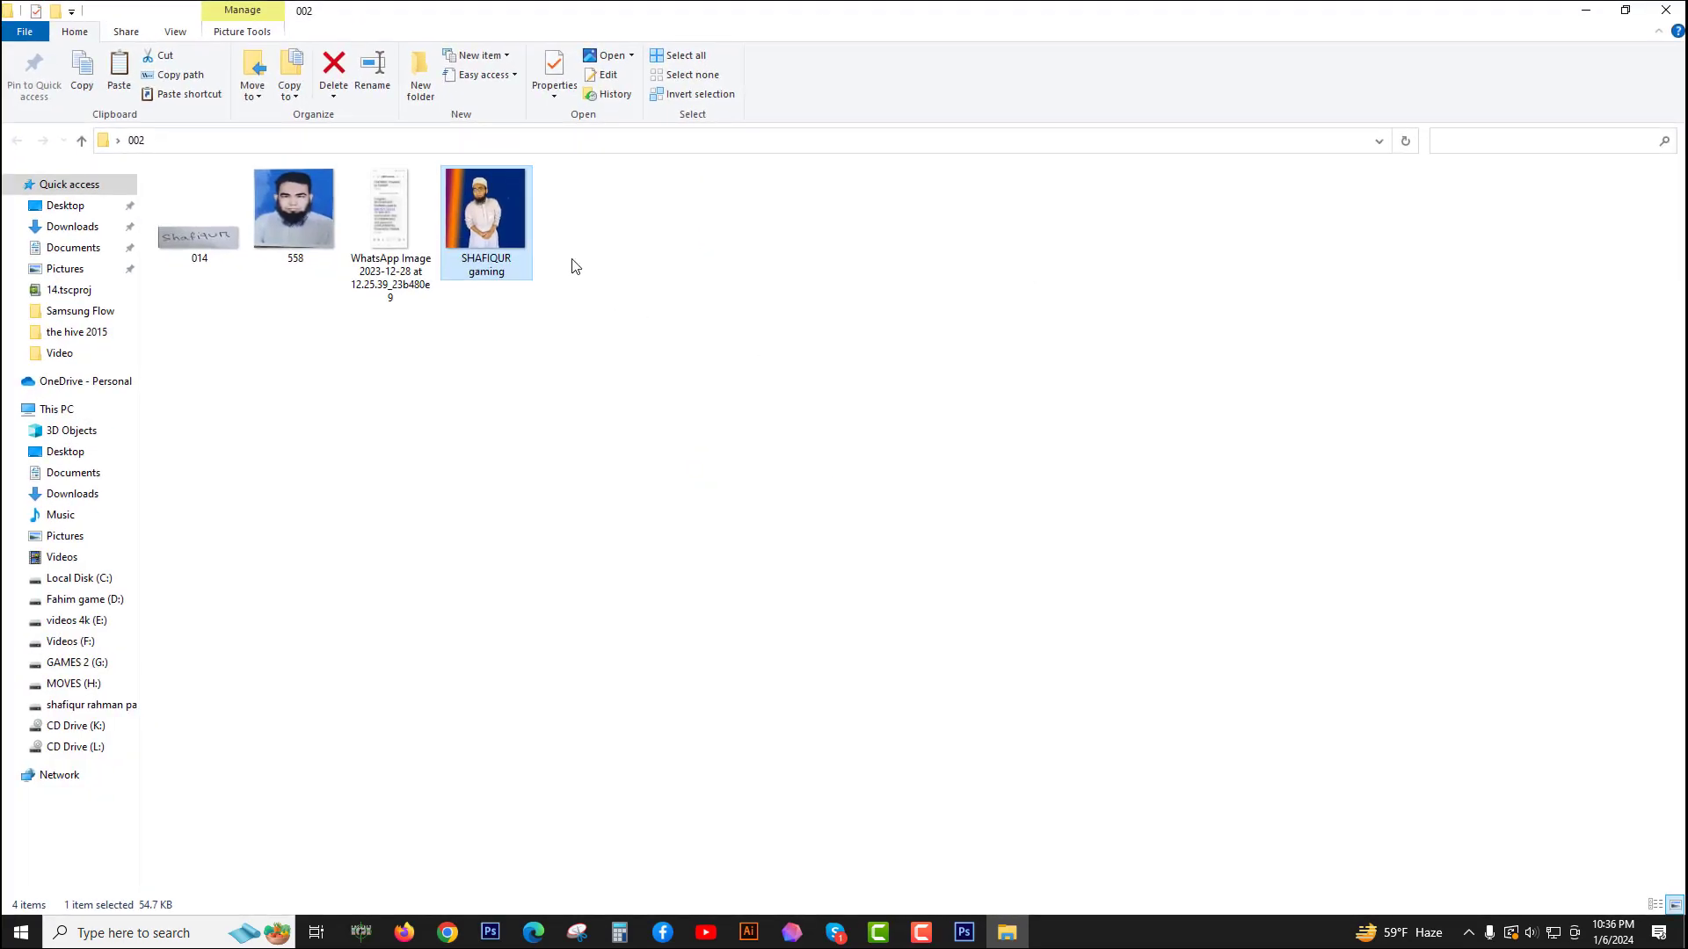
{"action": "right_click", "coordinate": [505, 242]}
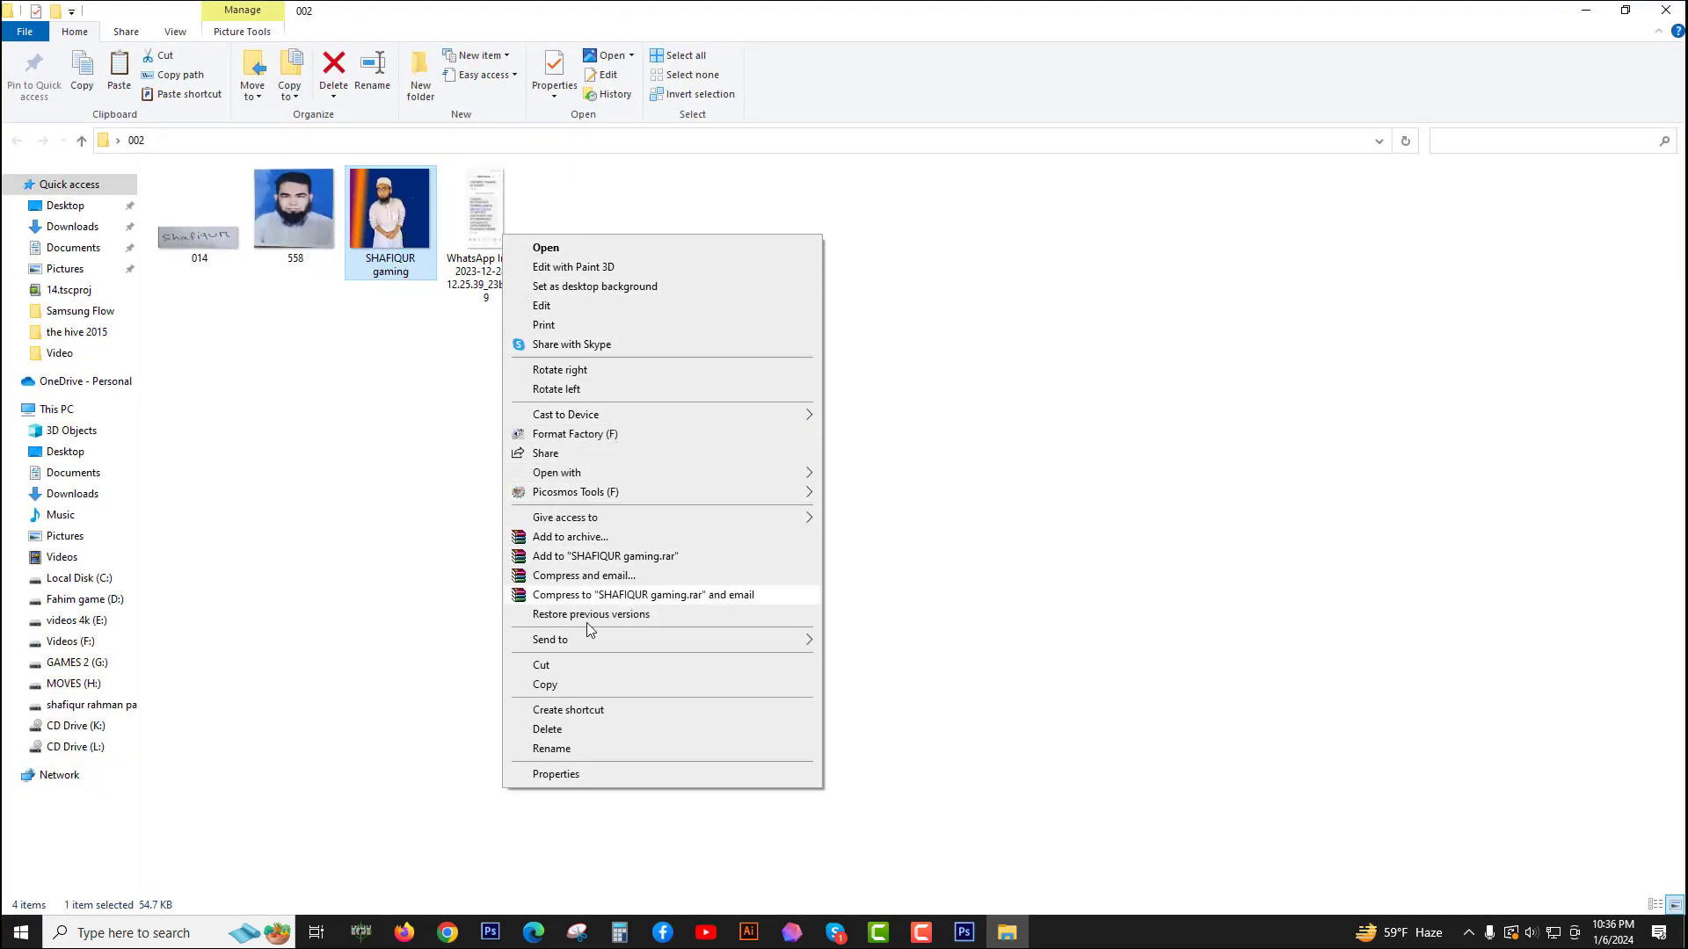
{"action": "left_click", "coordinate": [571, 773]}
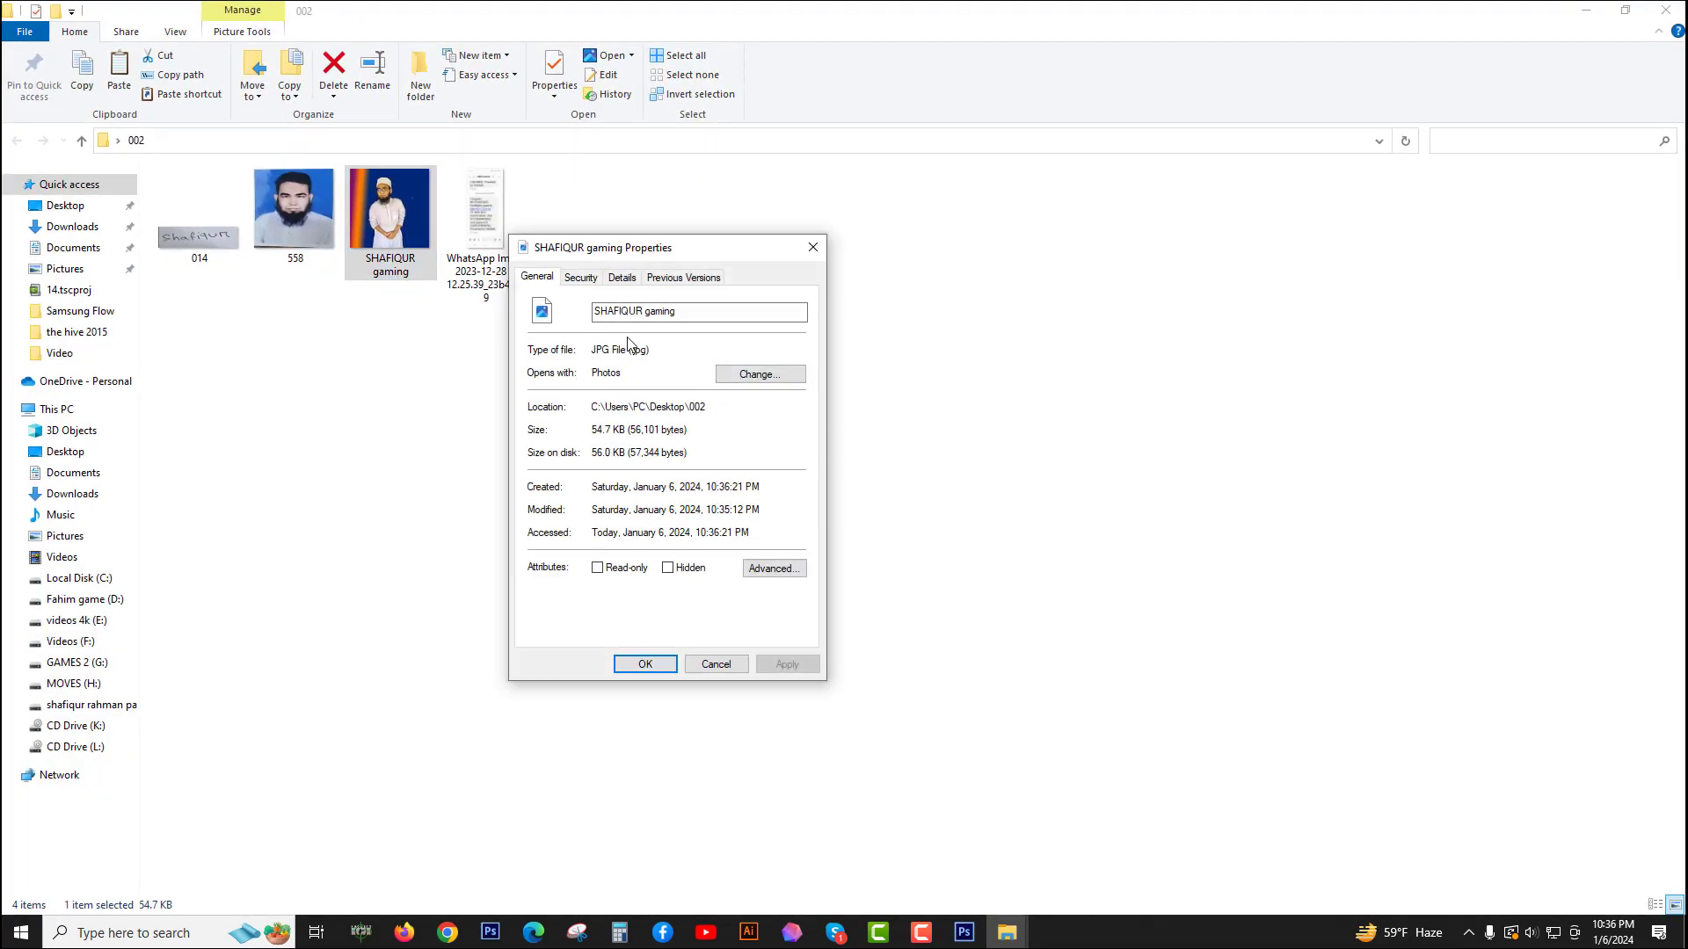
{"action": "left_click", "coordinate": [622, 277]}
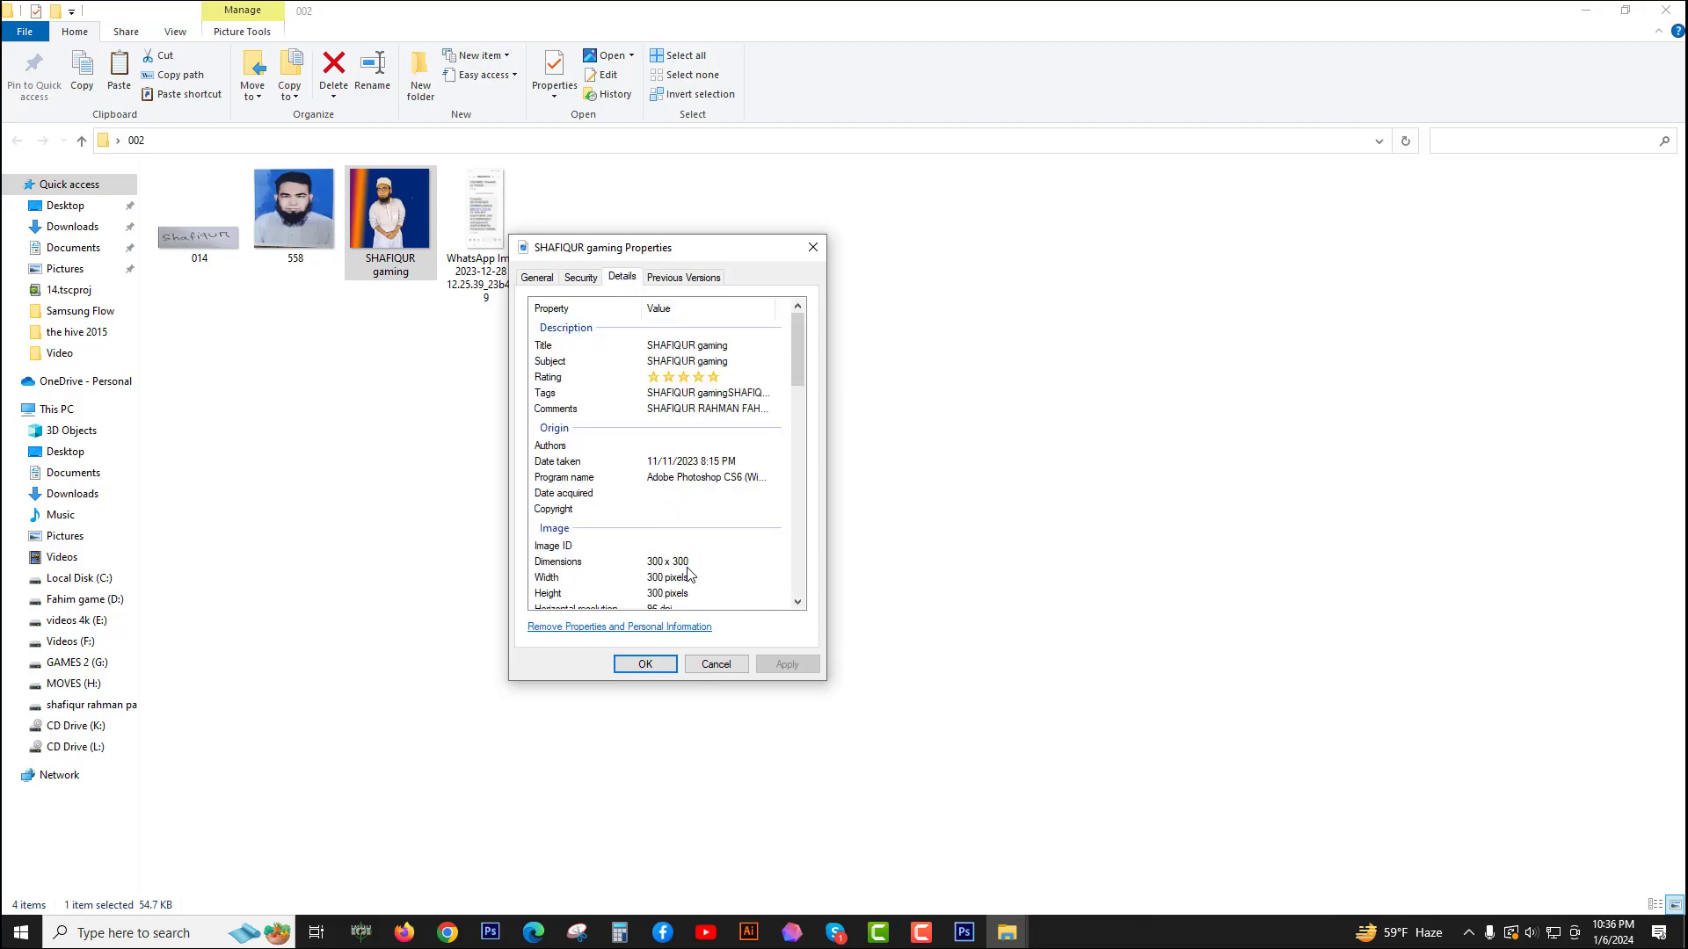
{"action": "left_click", "coordinate": [813, 248]}
Step: Check that the desktop original SHAFIQUR gaming image is still 600 × 600 pixels
{"action": "left_click", "coordinate": [1624, 10]}
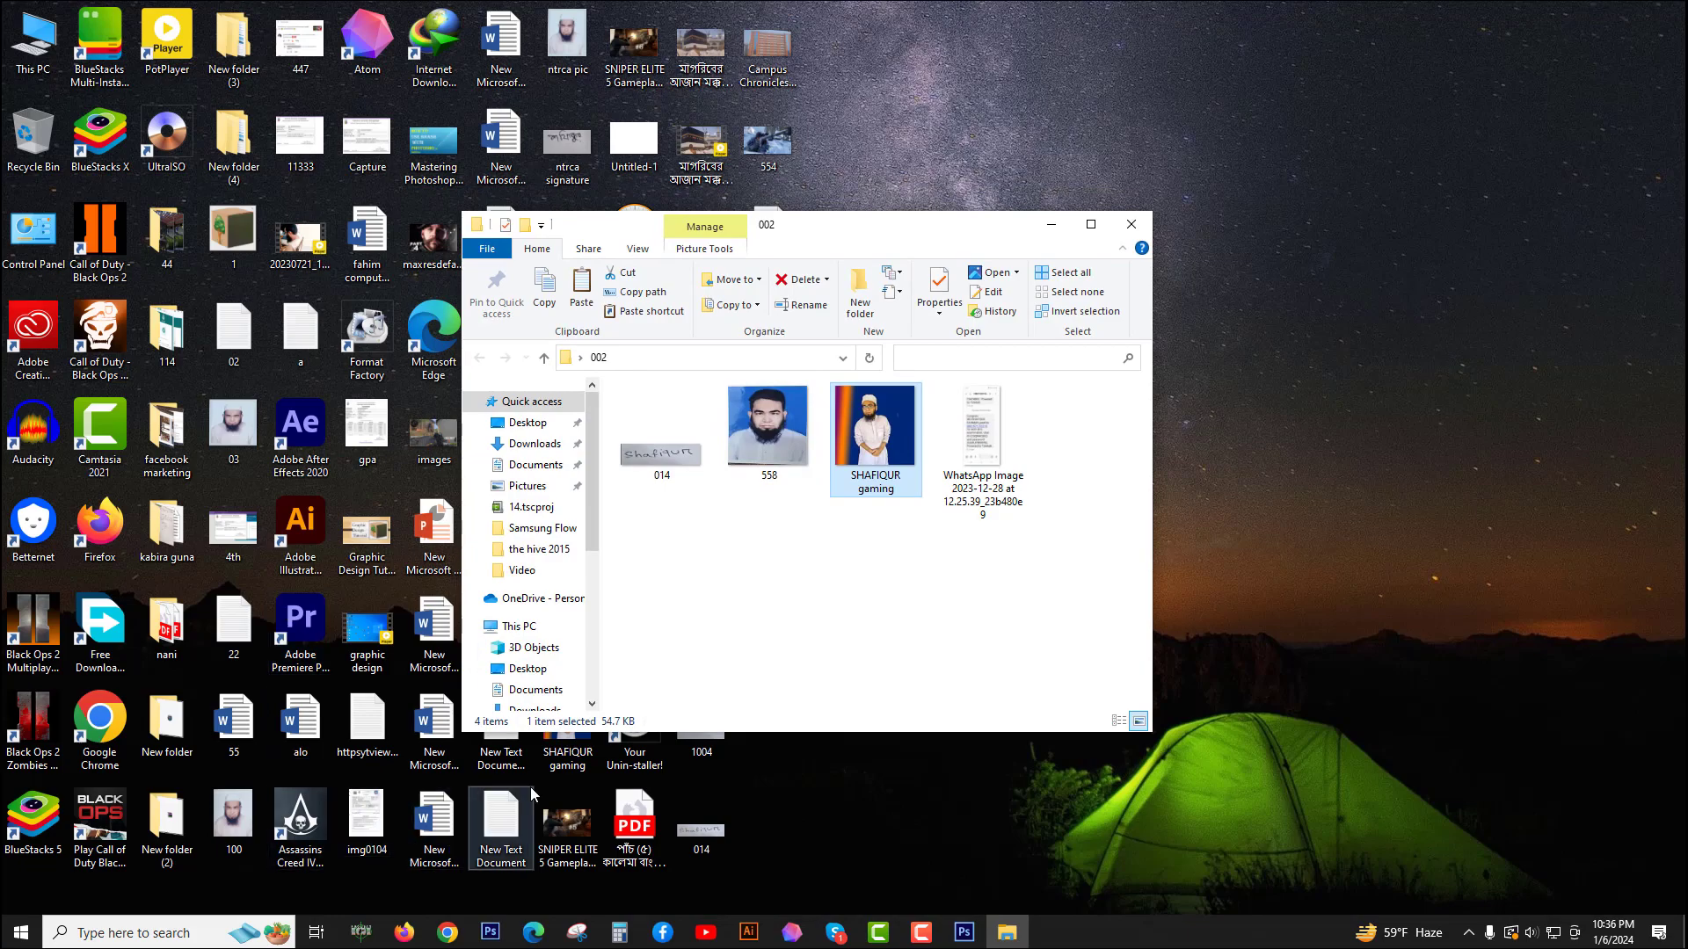
{"action": "right_click", "coordinate": [569, 758]}
{"action": "left_click", "coordinate": [620, 745]}
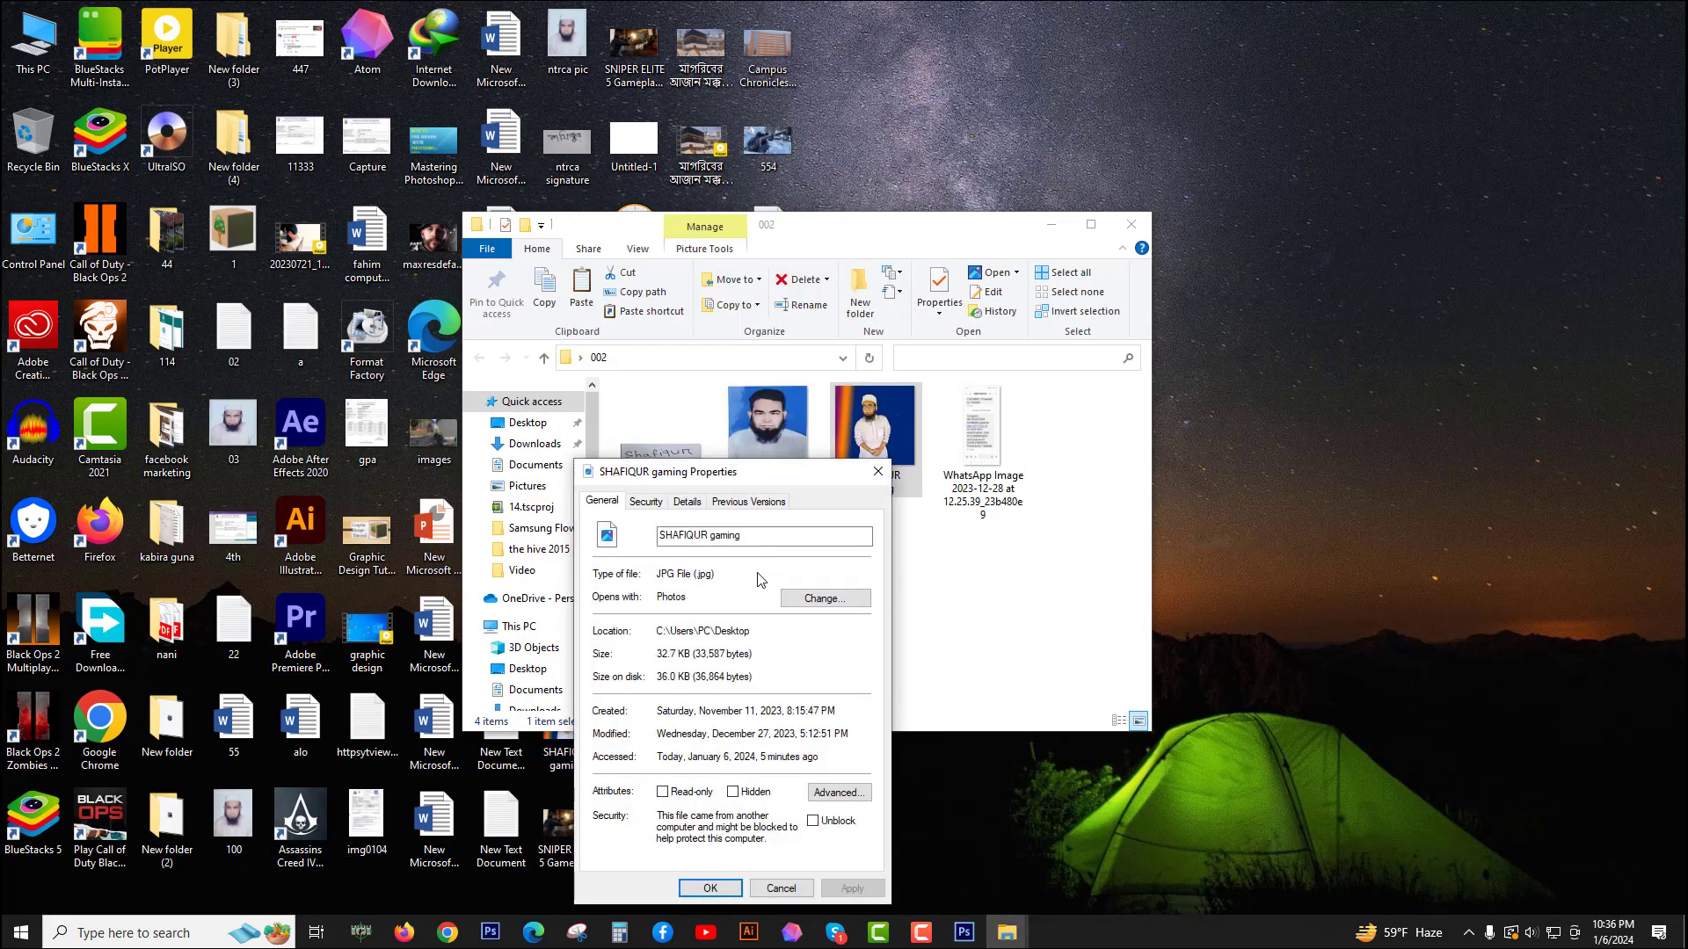
{"action": "left_click", "coordinate": [686, 500]}
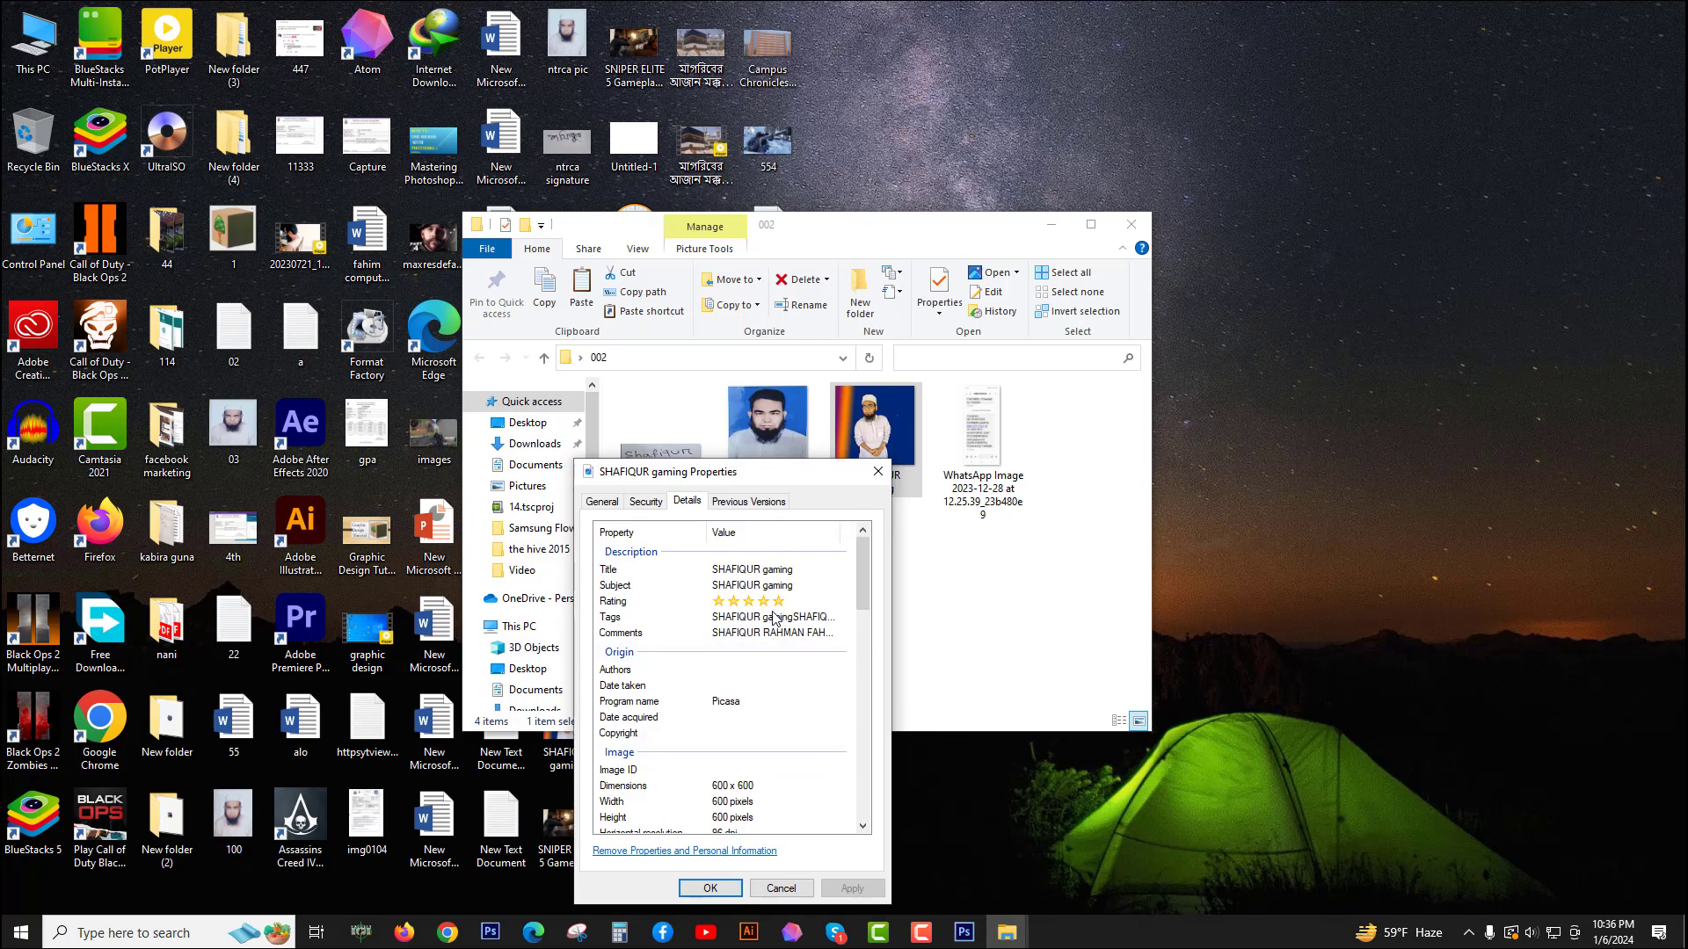
Step: Check image 014's details showing 300 × 80 pixels, then close folder 002
{"action": "left_click", "coordinate": [878, 471]}
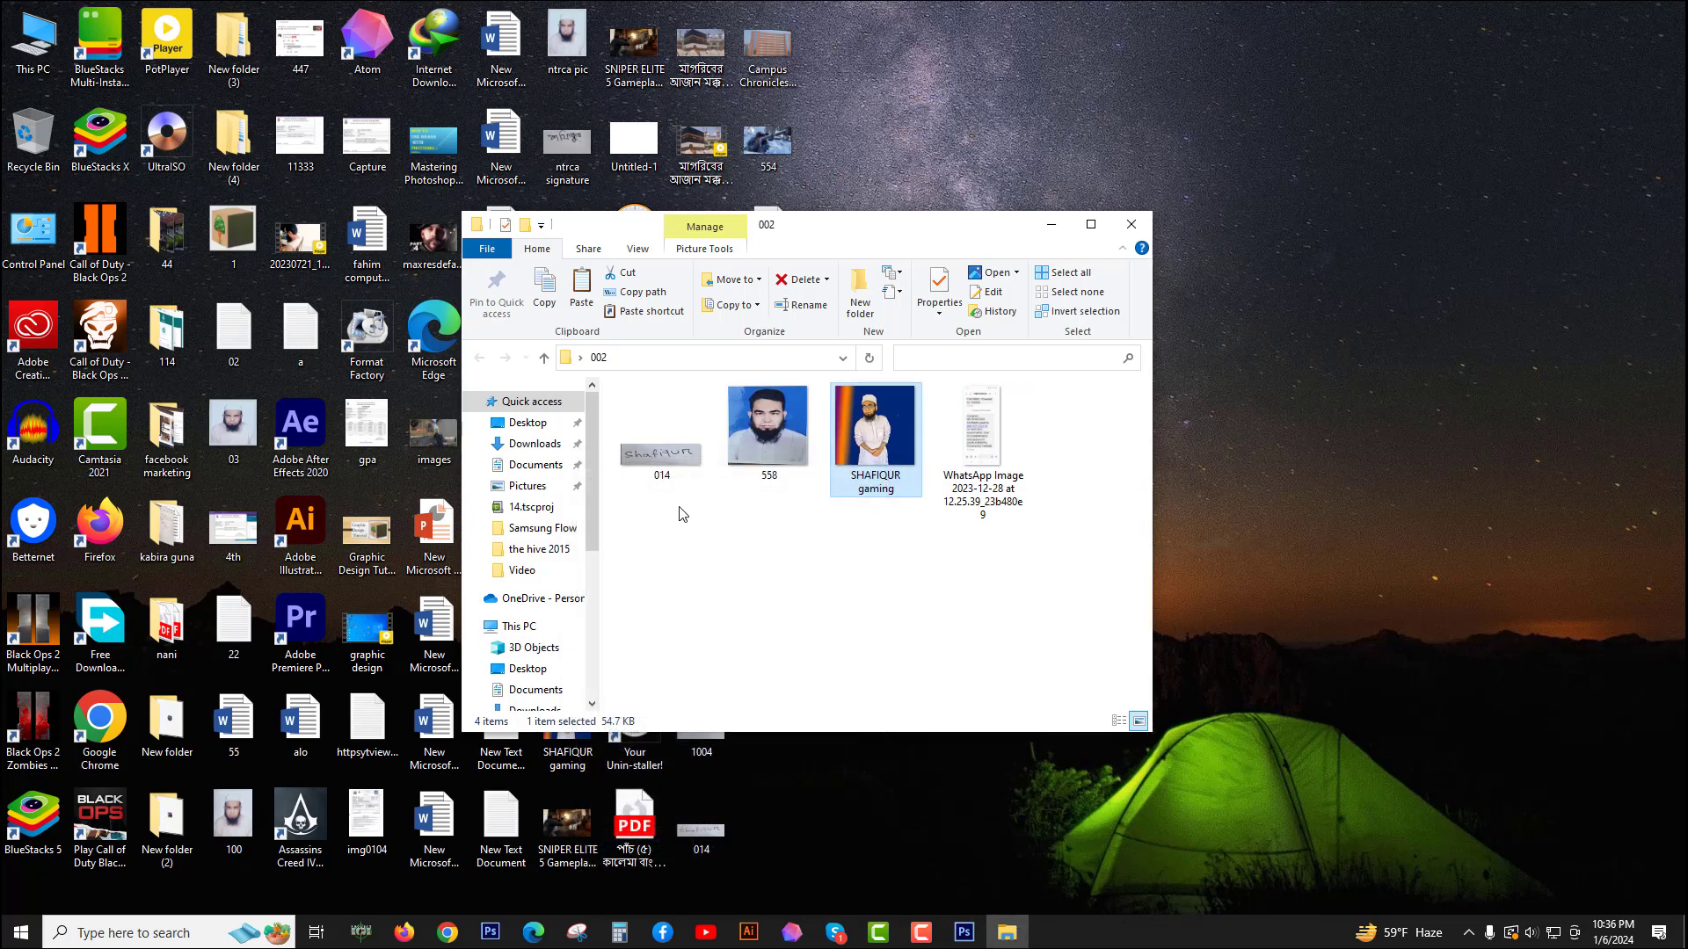
{"action": "left_click", "coordinate": [662, 452]}
{"action": "right_click", "coordinate": [662, 452]}
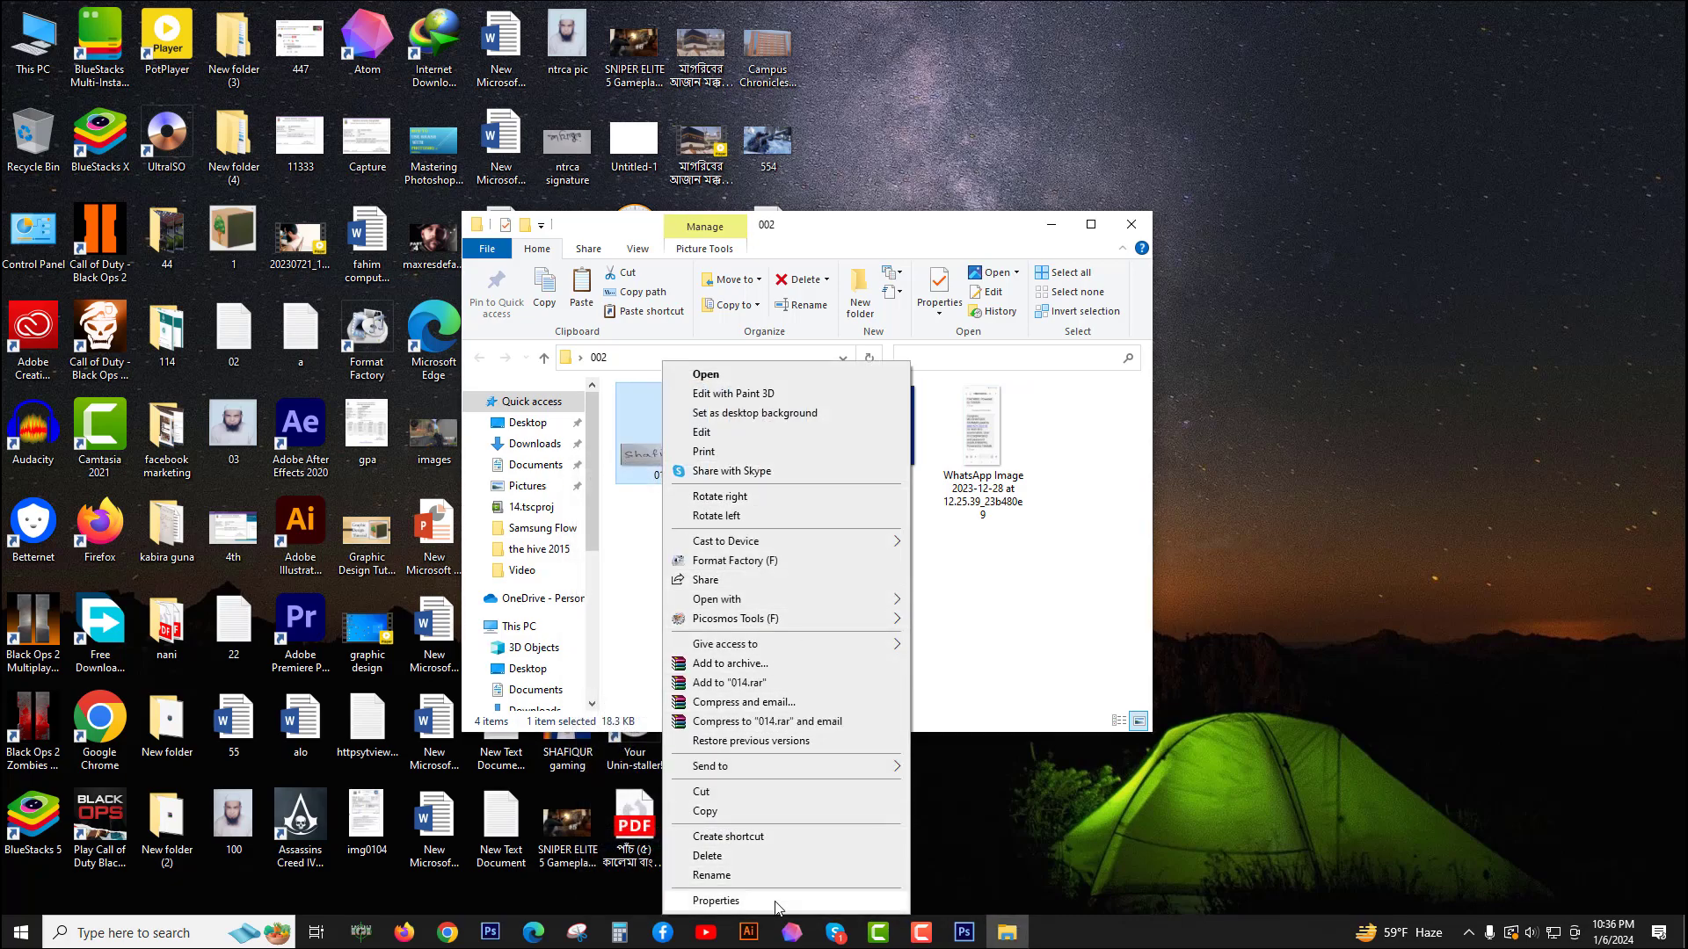
{"action": "left_click", "coordinate": [717, 901]}
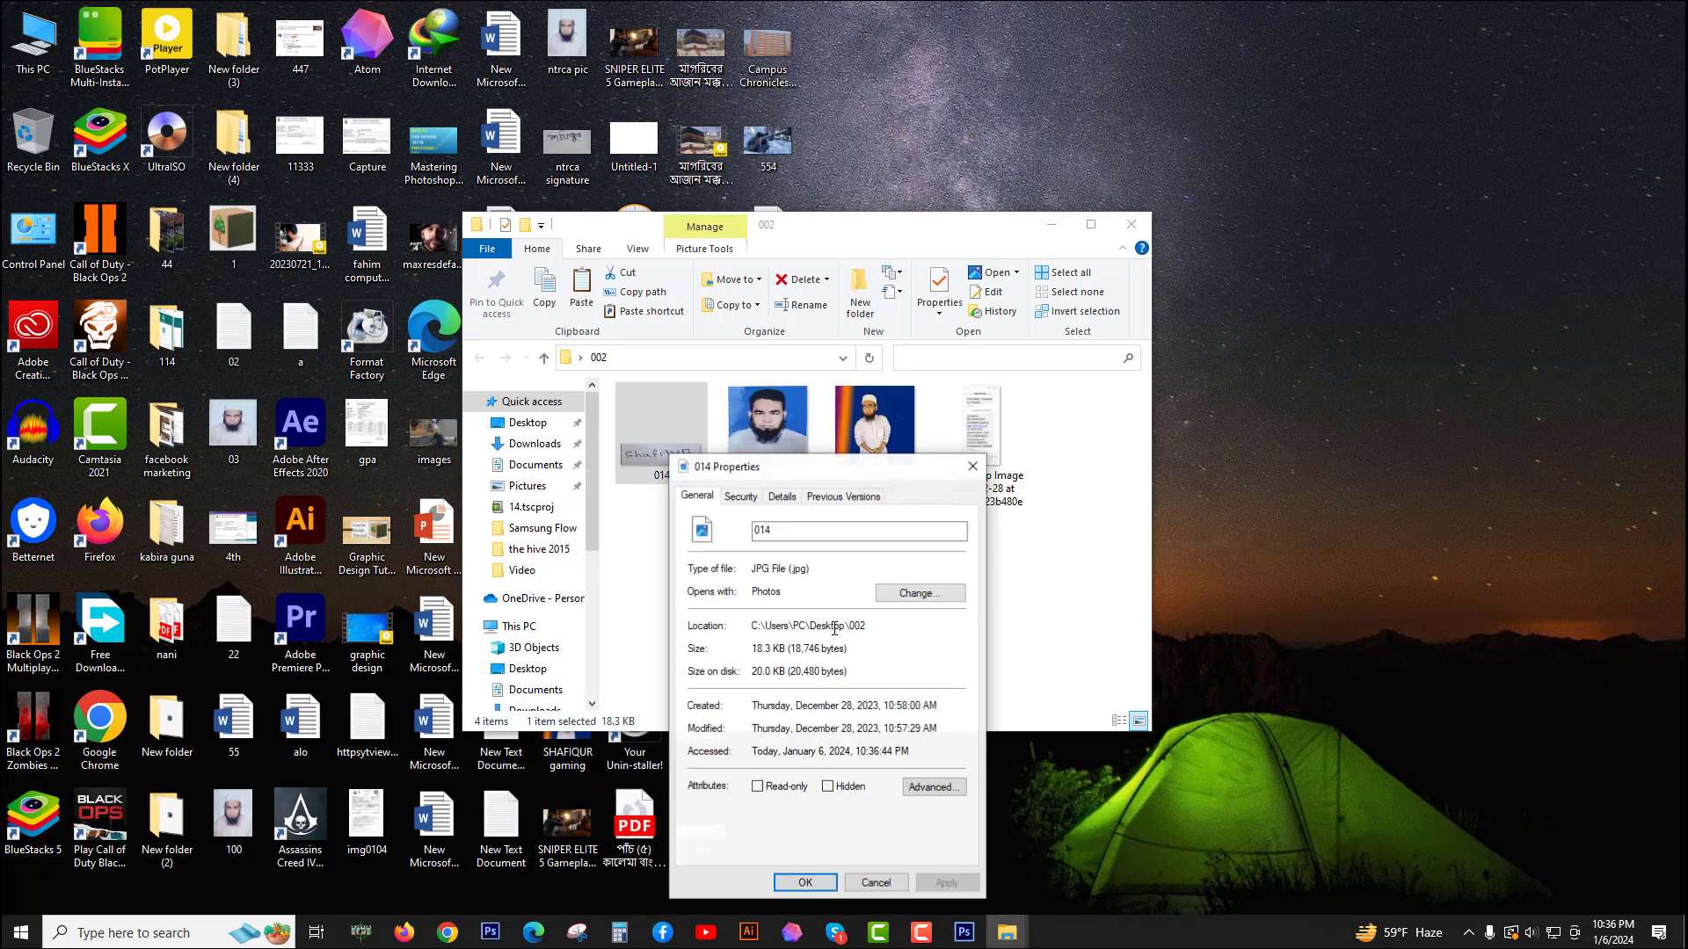
{"action": "left_click", "coordinate": [781, 496]}
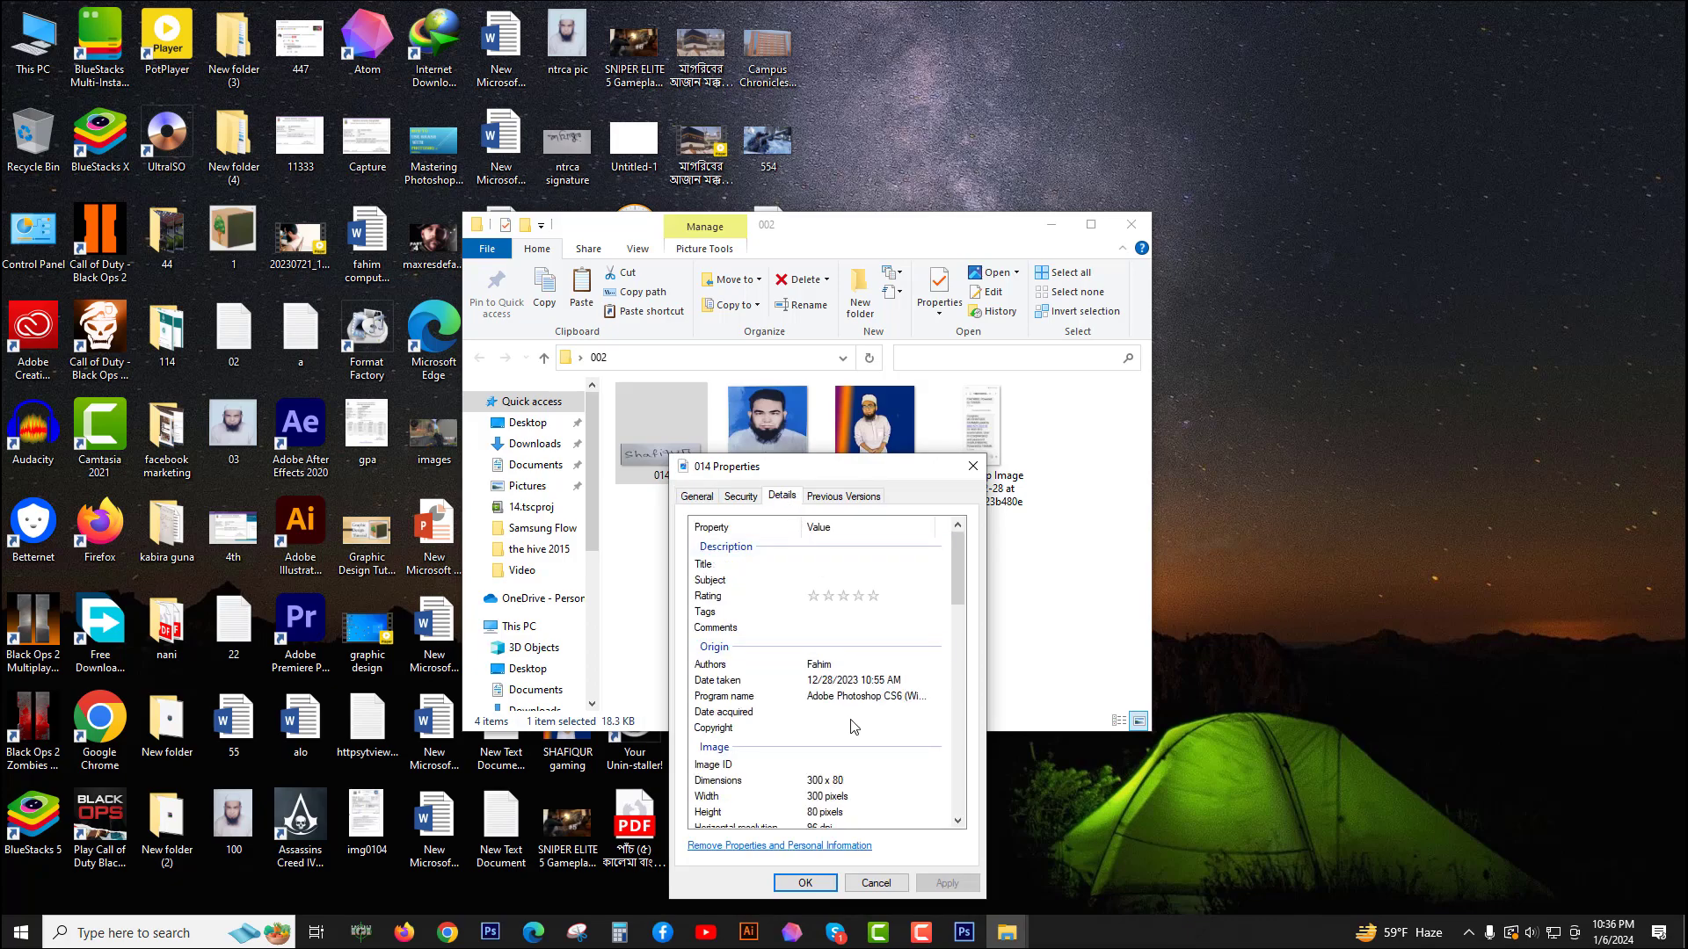
{"action": "scroll", "coordinate": [850, 727], "scroll_direction": "down", "scroll_amount": 2}
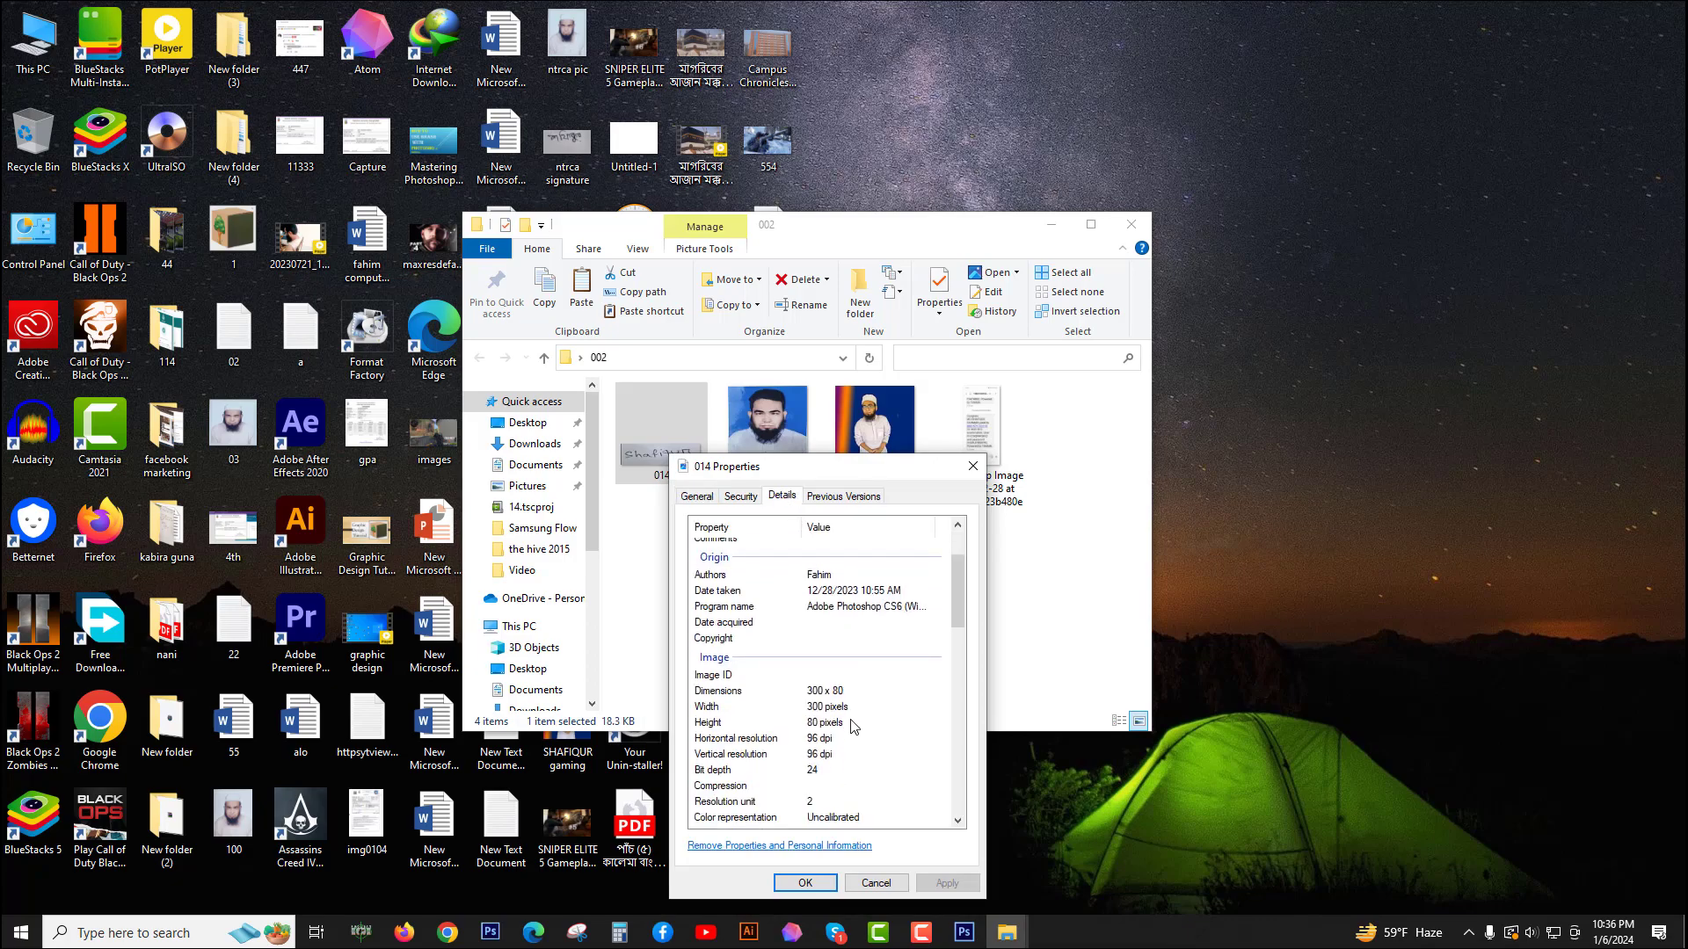
{"action": "left_click", "coordinate": [973, 466]}
{"action": "left_click", "coordinate": [1146, 239]}
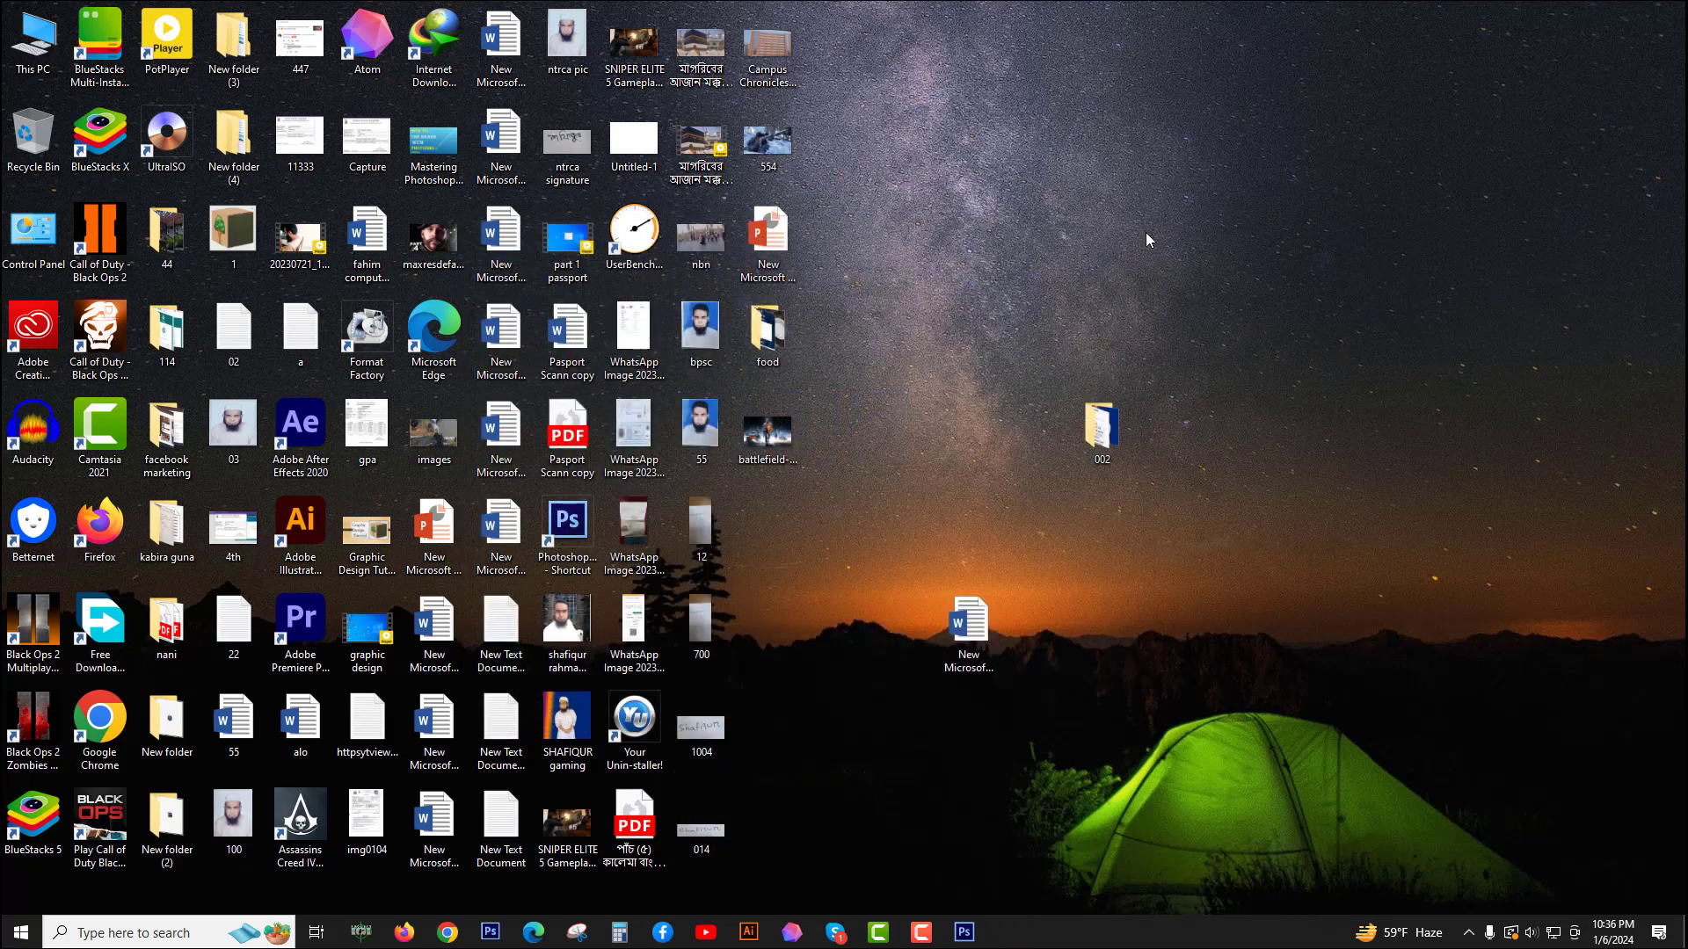
Step: Return to Photoshop, dismissing the Open and Canvas Size dialogs unchanged
{"action": "left_click", "coordinate": [965, 933]}
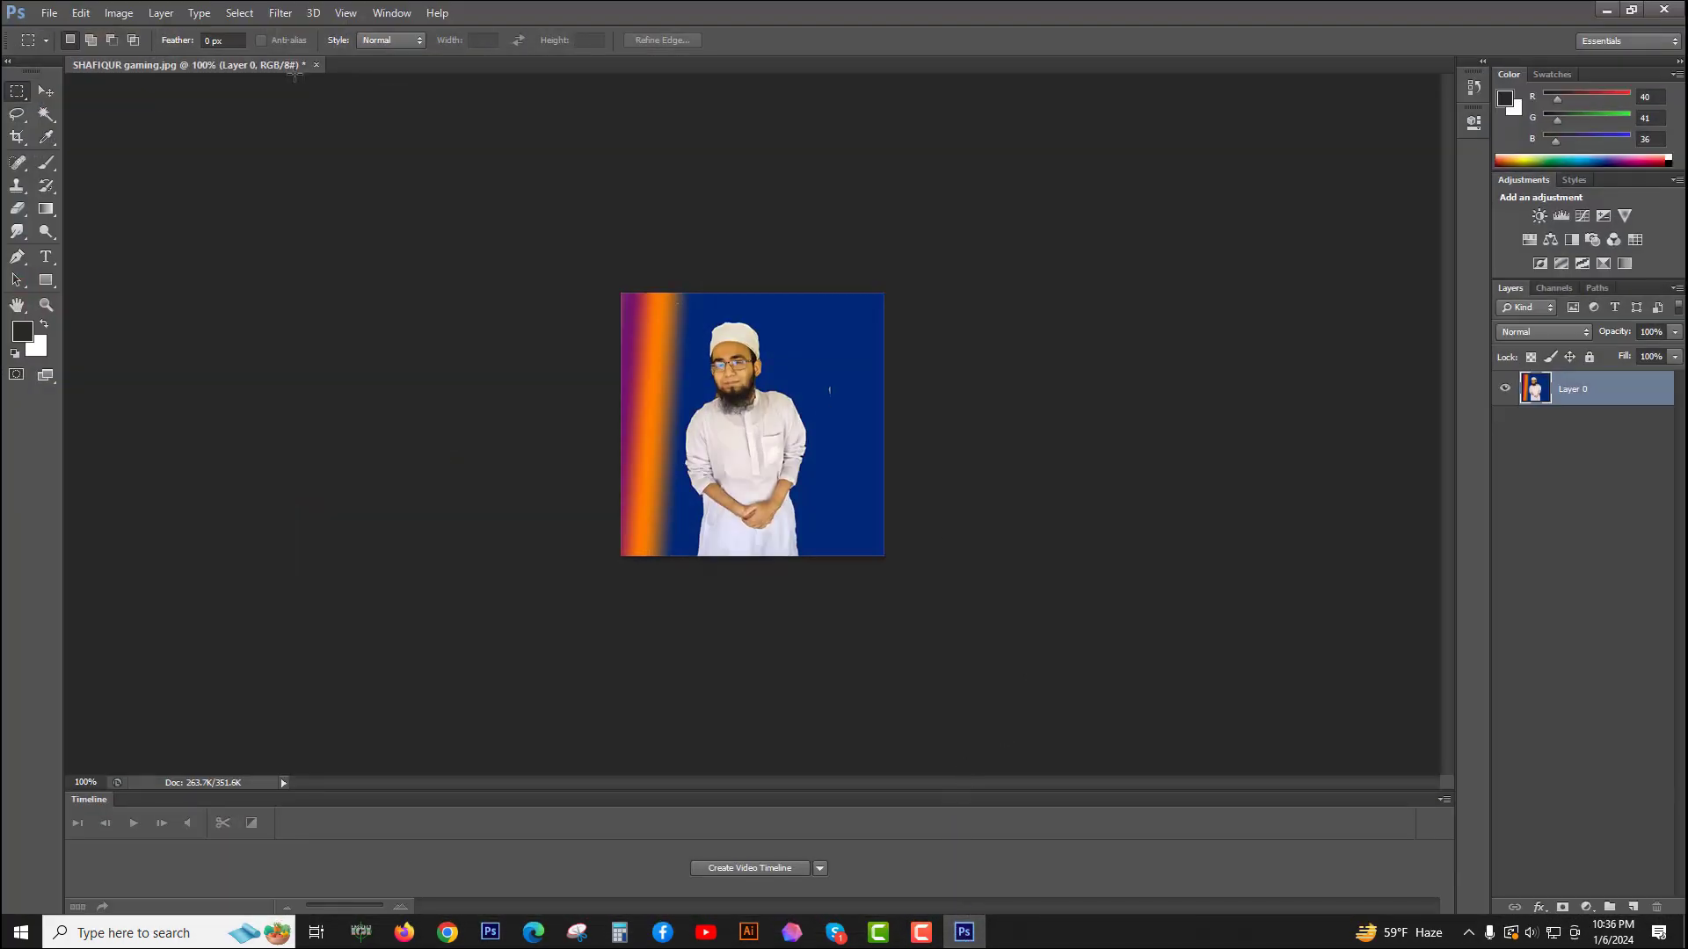
{"action": "left_click", "coordinate": [50, 13]}
{"action": "left_click", "coordinate": [67, 48]}
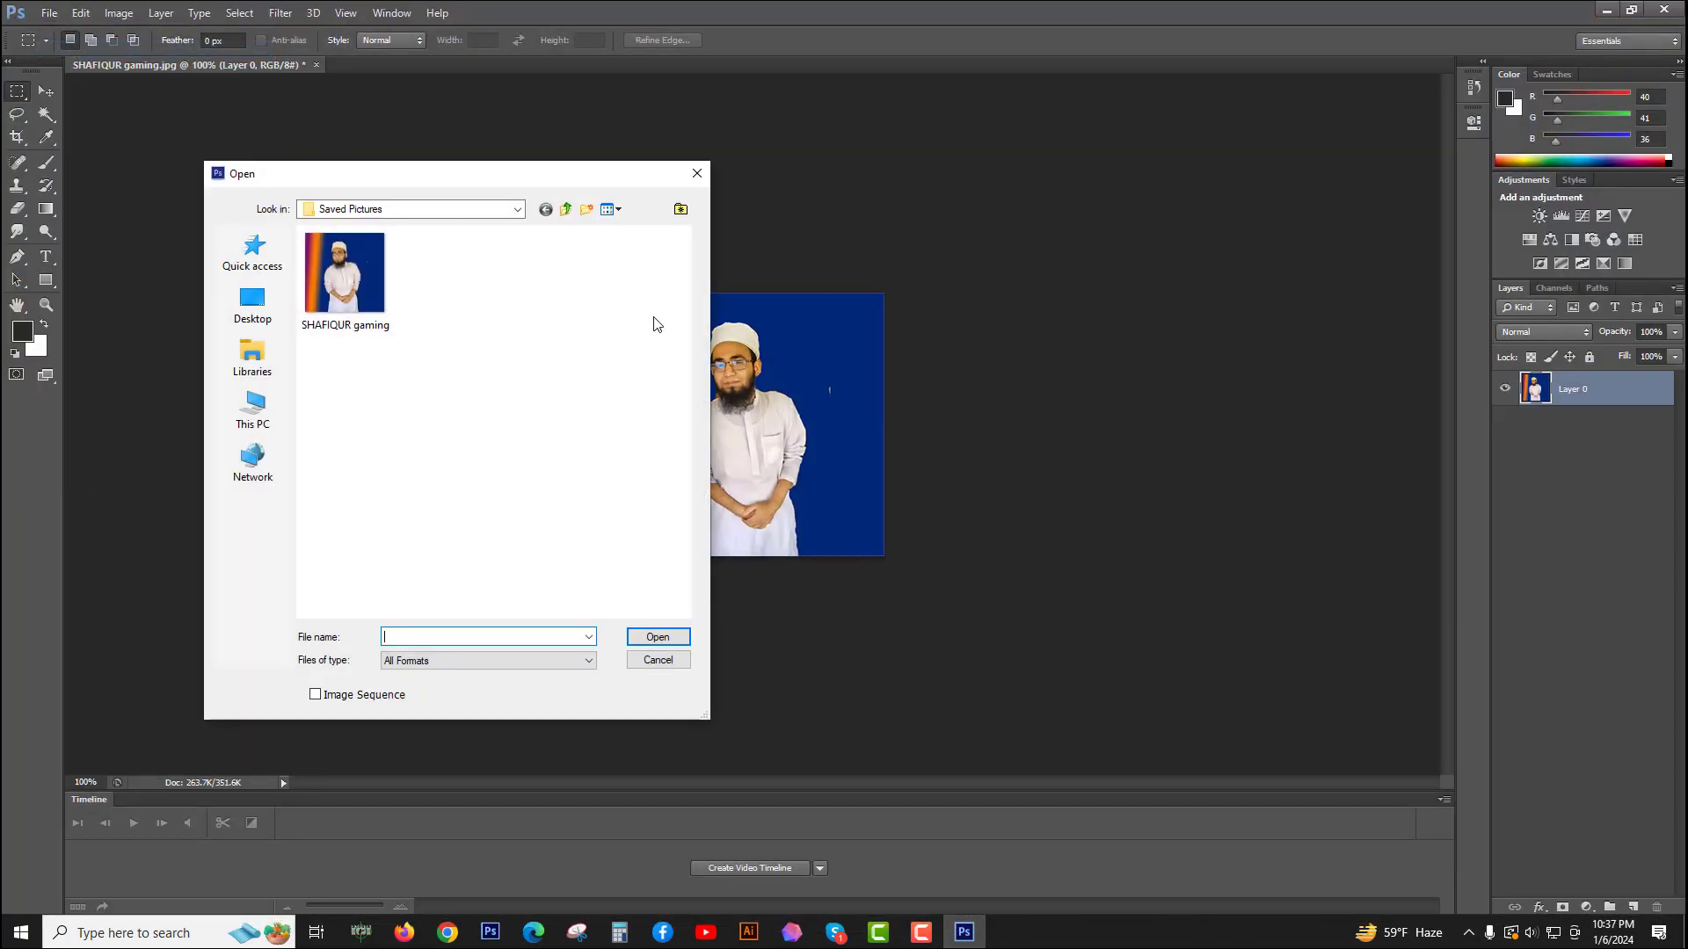
{"action": "left_click", "coordinate": [697, 173]}
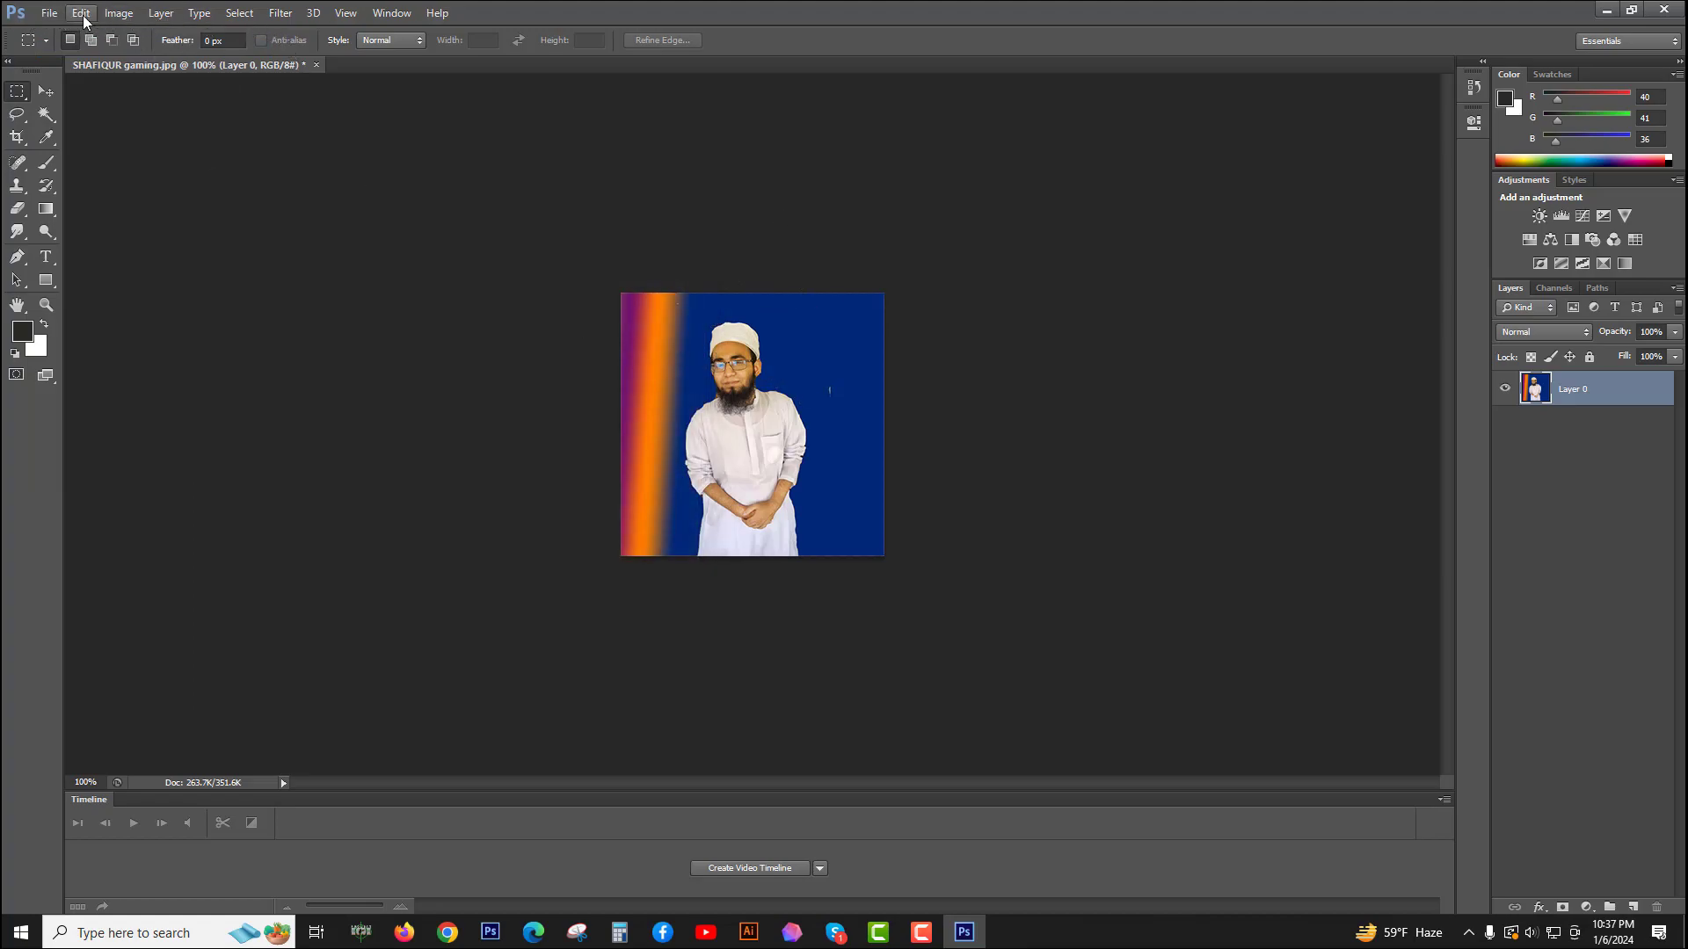
{"action": "left_click", "coordinate": [123, 15]}
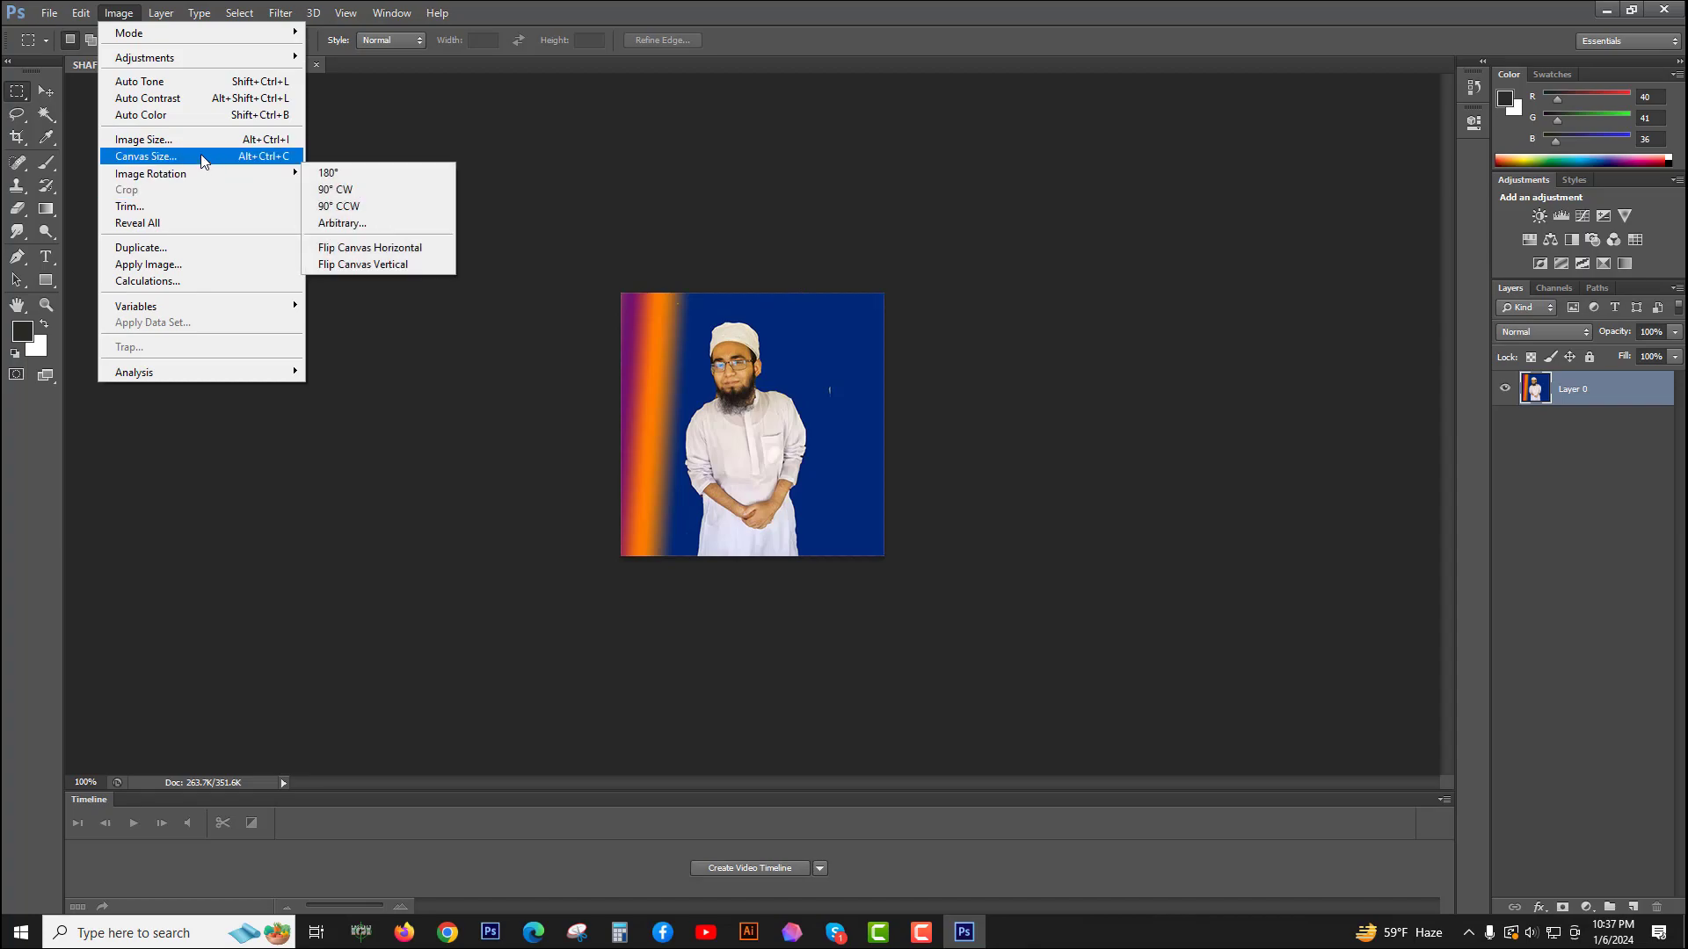
{"action": "left_click", "coordinate": [147, 157]}
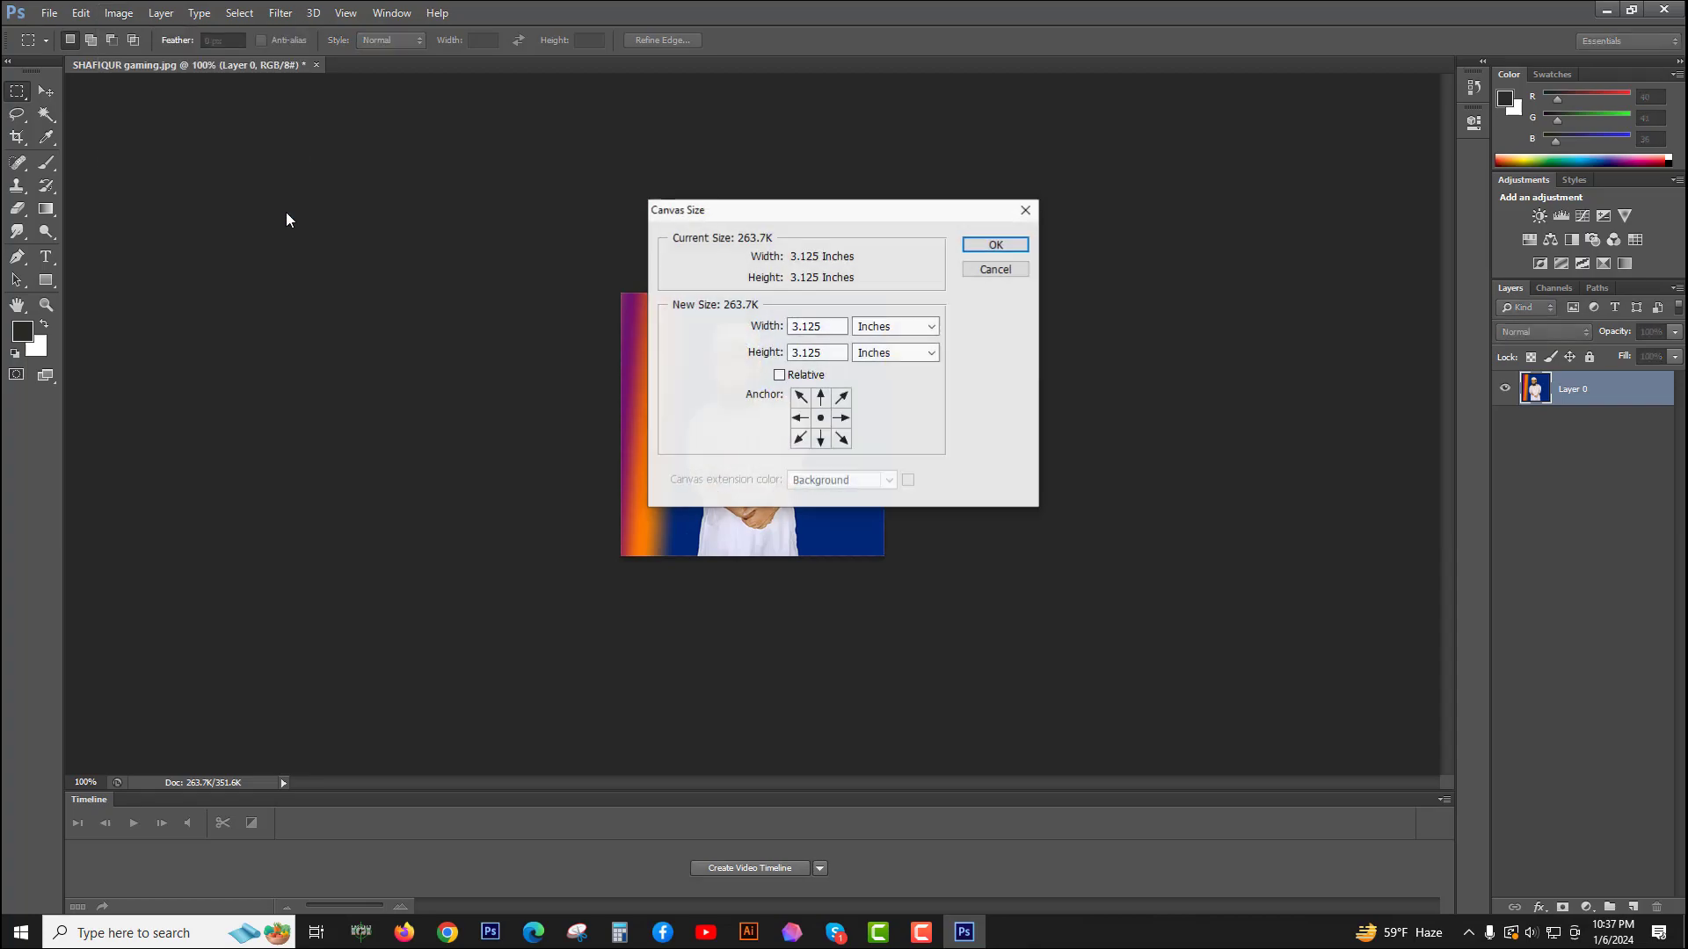
{"action": "left_click", "coordinate": [1025, 210]}
Step: Resize the image to 300 × 80 pixels by setting the height to 80
{"action": "left_click", "coordinate": [119, 13]}
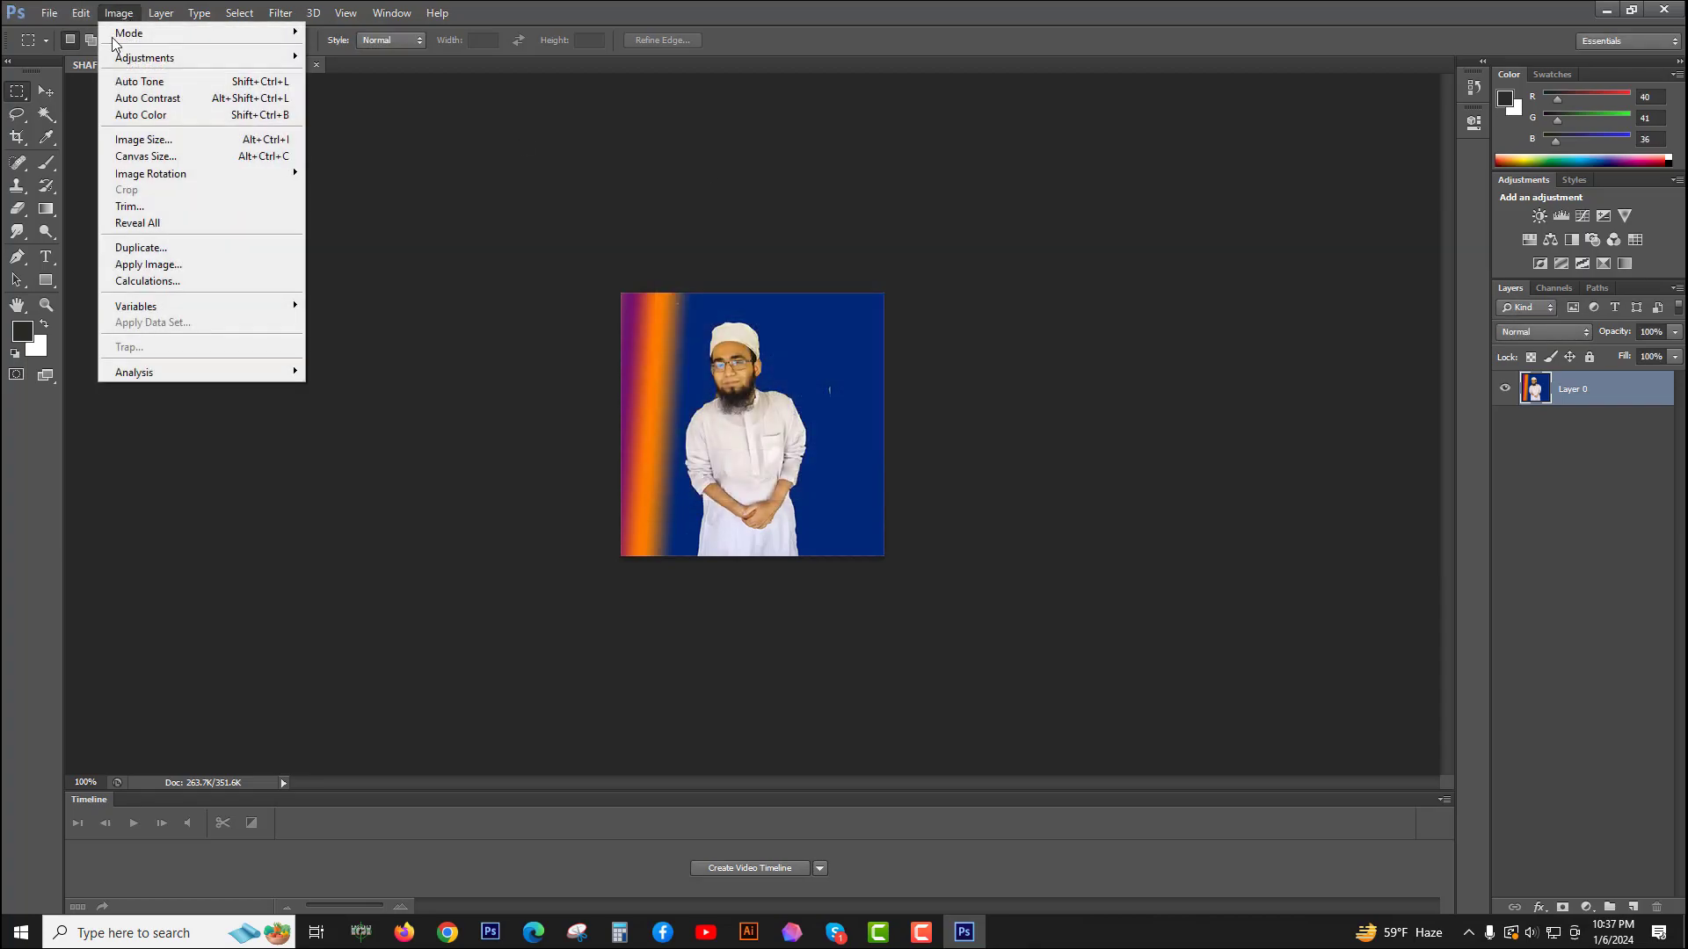
{"action": "left_click", "coordinate": [222, 141]}
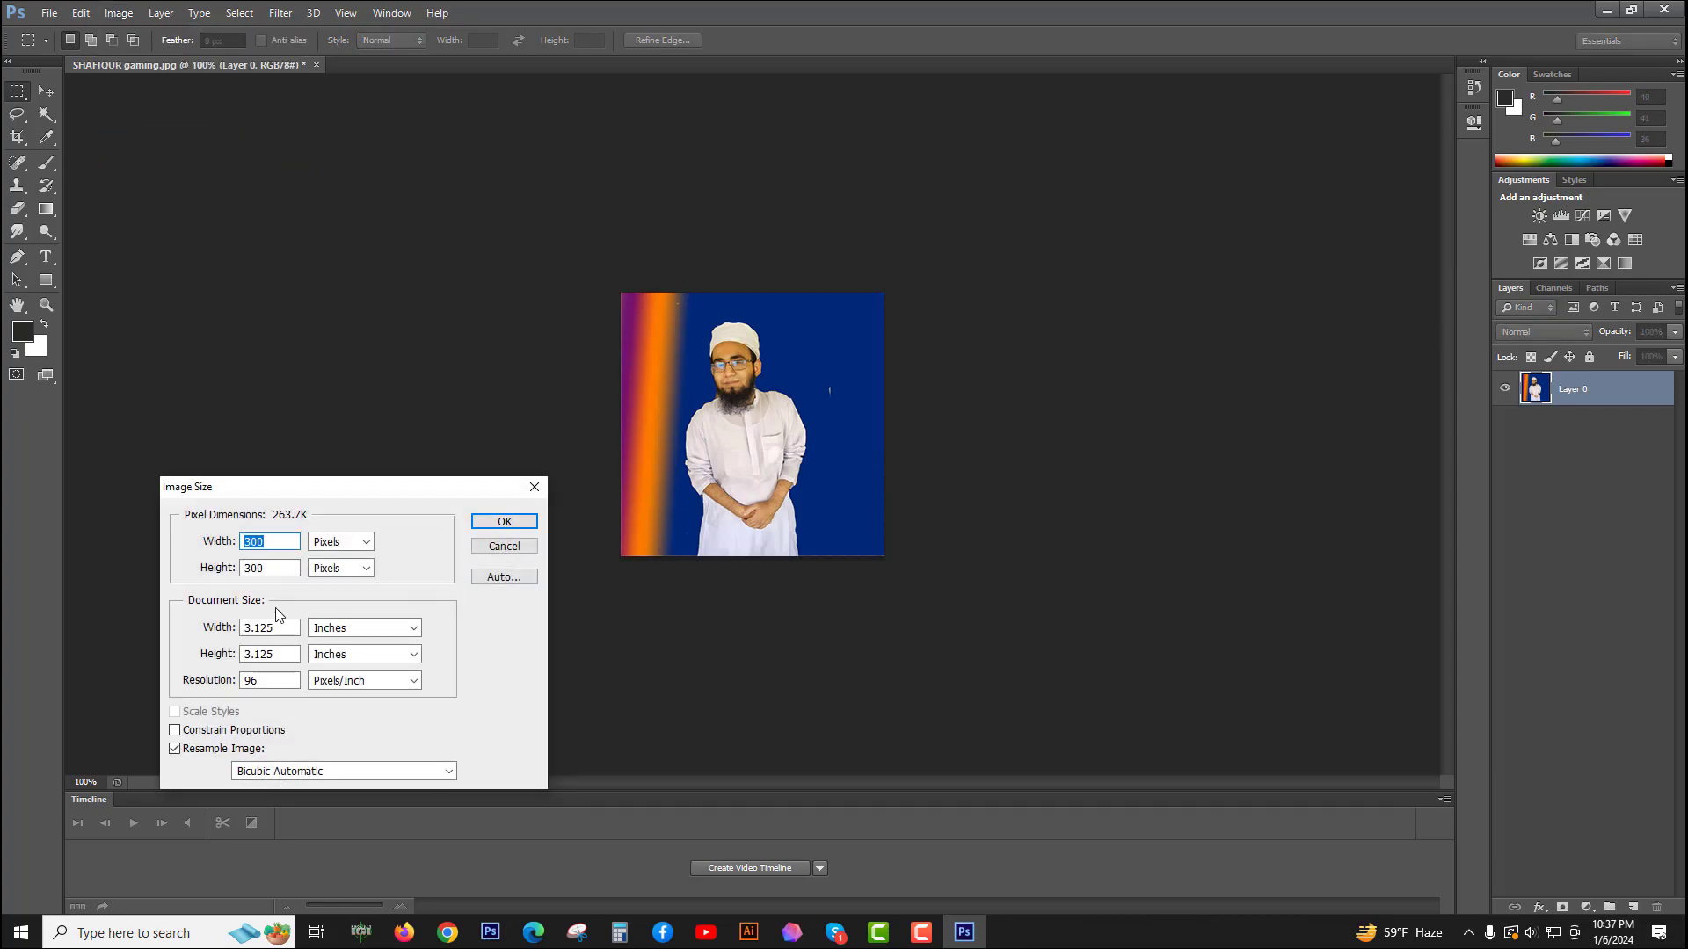
{"action": "key", "text": "Tab"}
{"action": "type", "text": "8"}
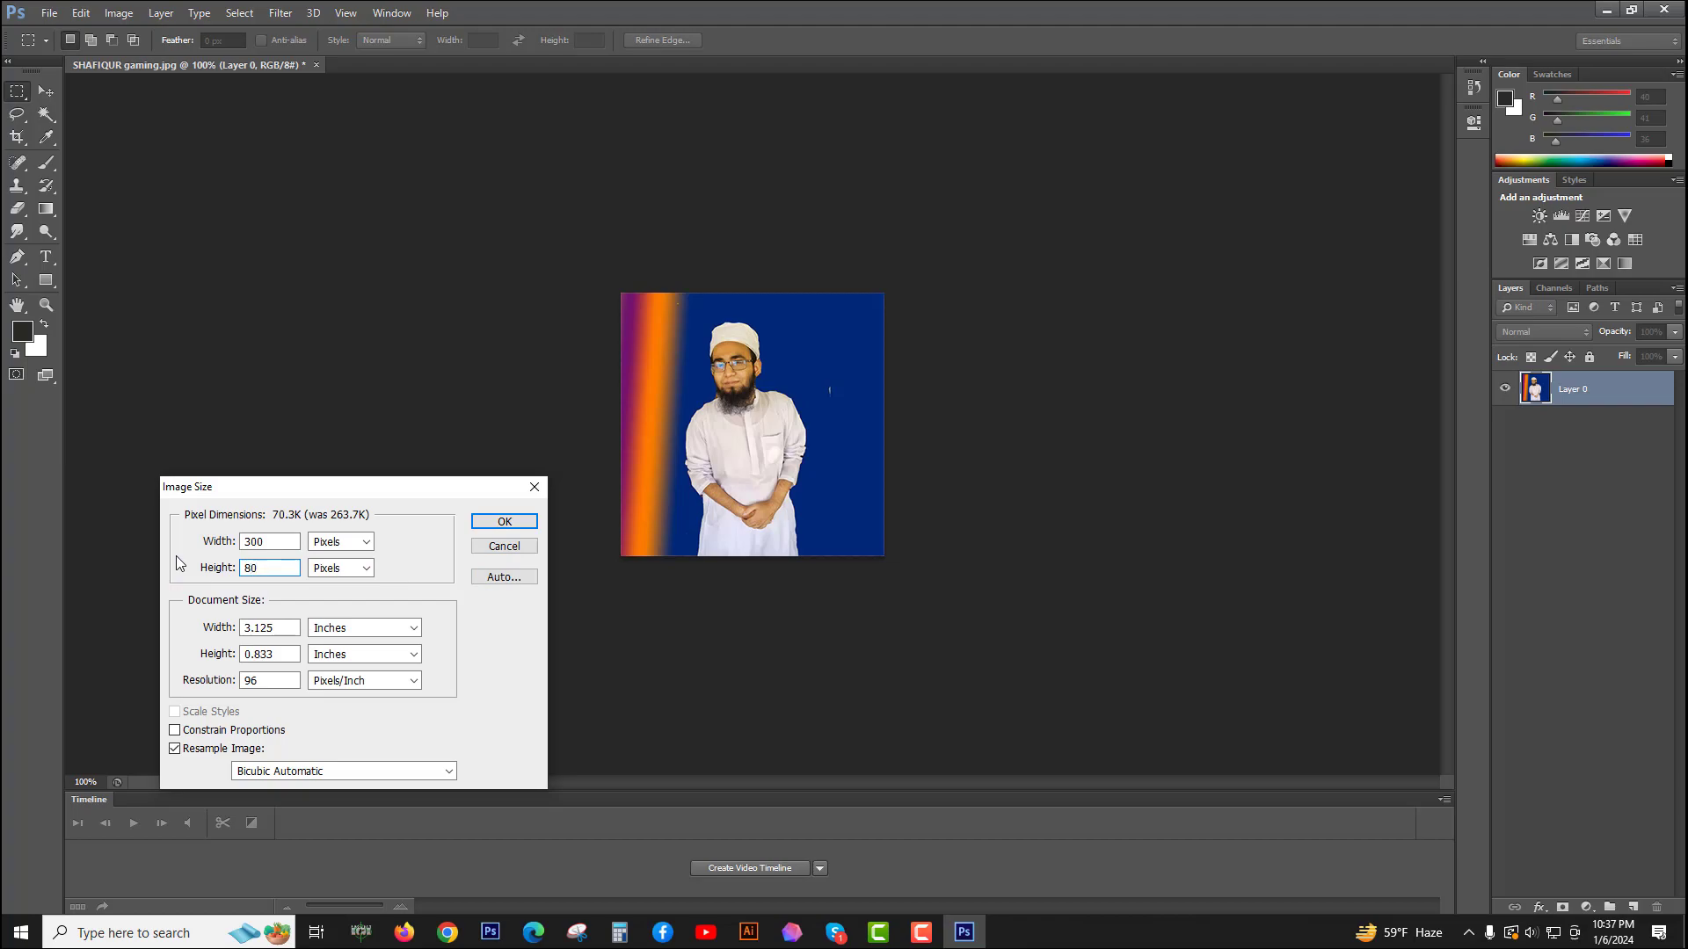
{"action": "key", "text": "Return"}
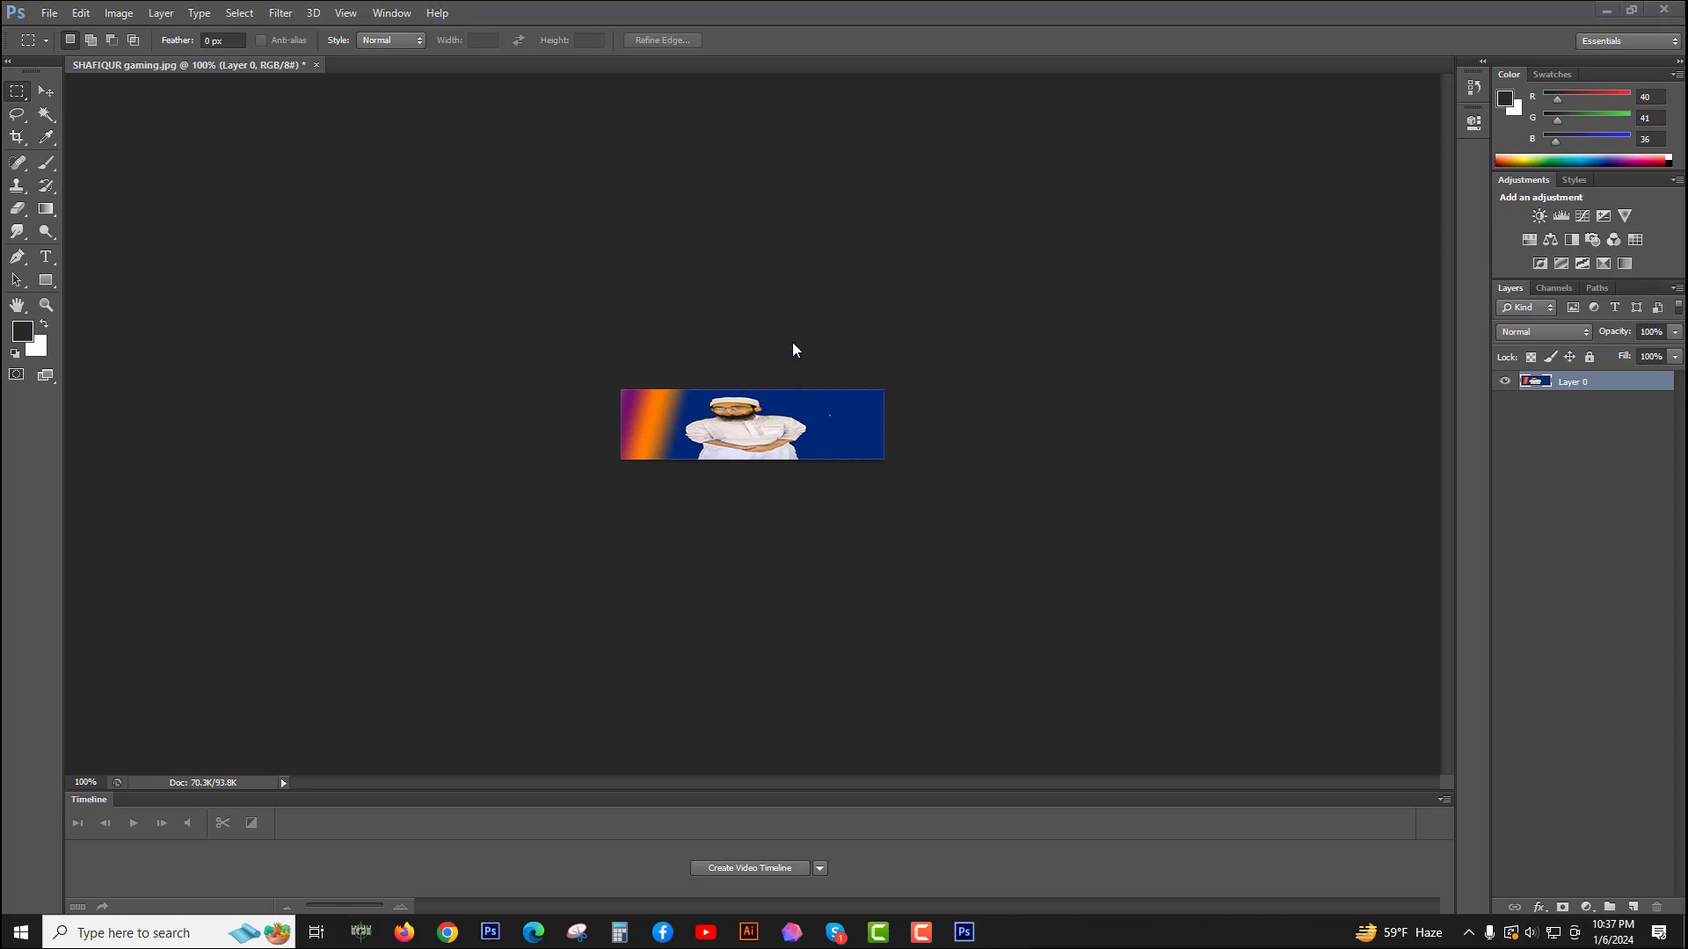
Step: Quit Photoshop, discarding the unsaved changes to SHAFIQUR gaming.jpg
{"action": "left_click", "coordinate": [1664, 9]}
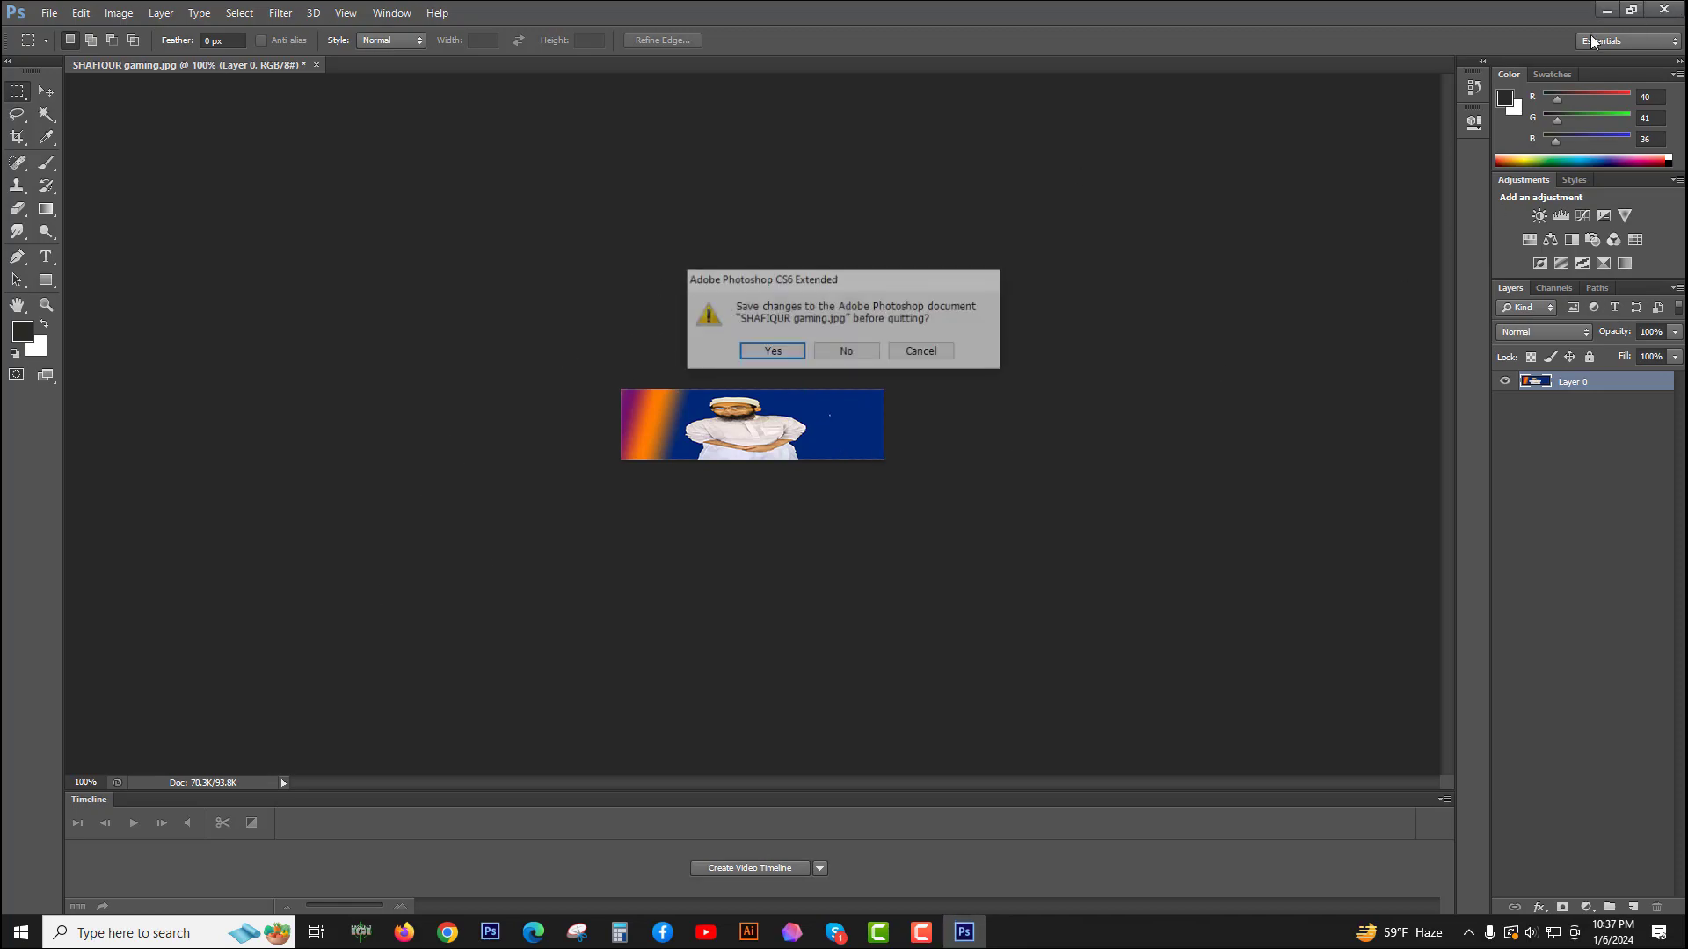
{"action": "left_click", "coordinate": [825, 351]}
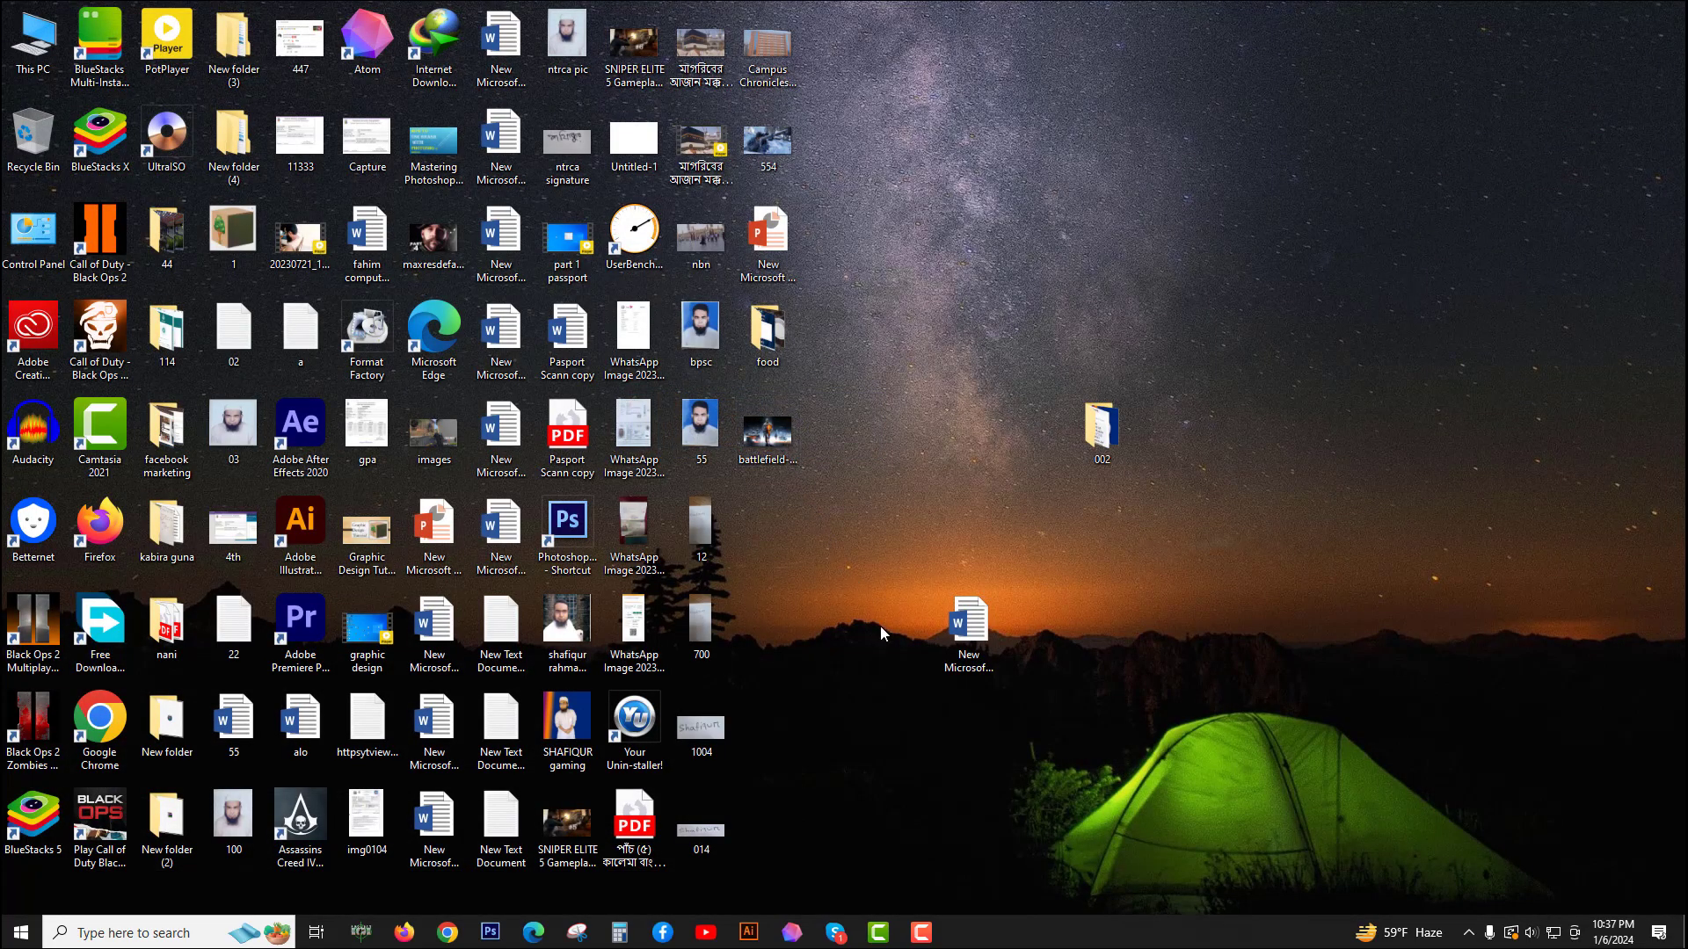